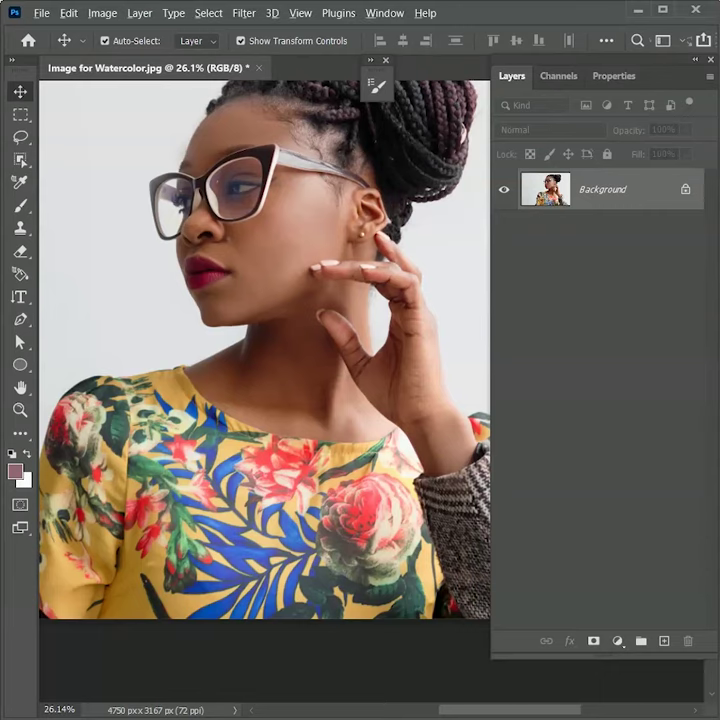
Step: Unlock the Background layer so that it becomes an editable layer
key("ctrl+0")
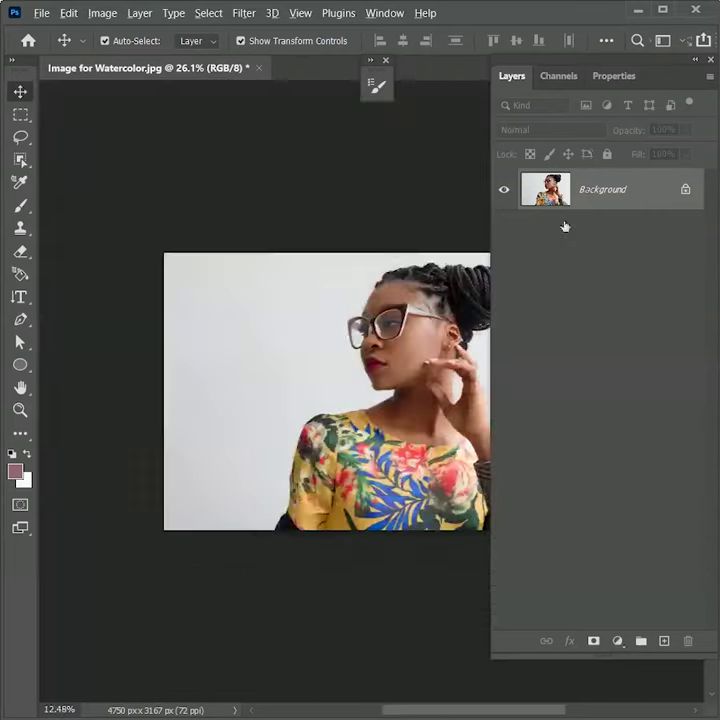
left_click(685, 189)
left_click_drag(367, 432, 244, 389)
scroll(244, 390, "up", 5)
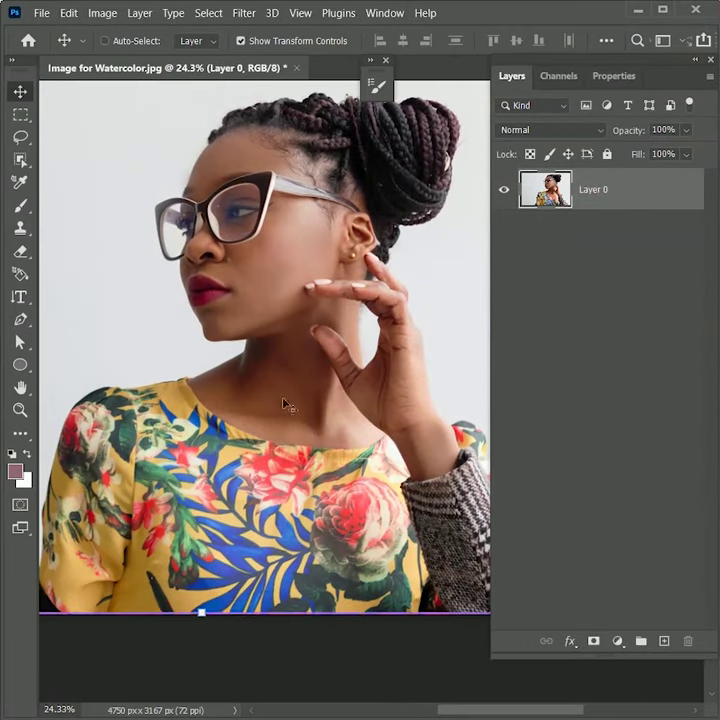
Step: Resize the canvas to 3000 by 3000 pixels from the centre, accepting the clipping
left_click(101, 13)
left_click(140, 150)
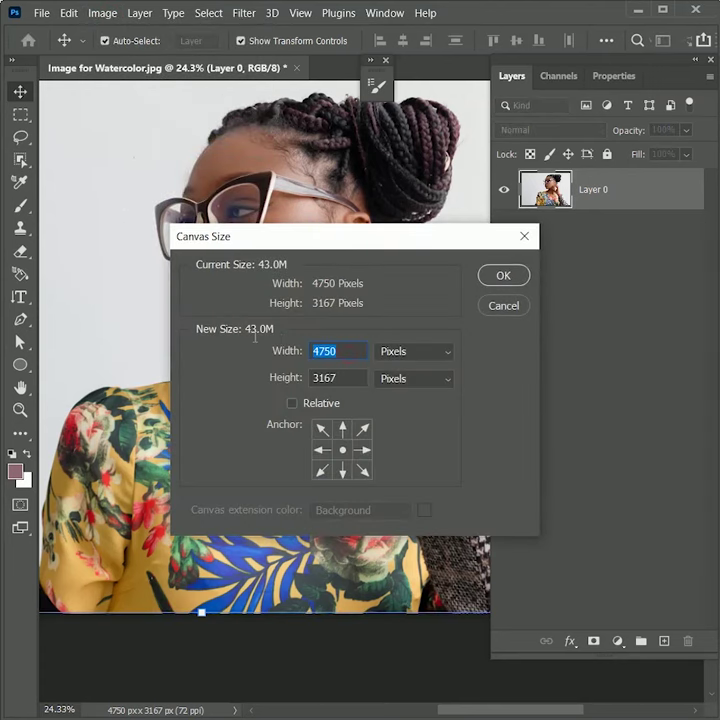
type("3000")
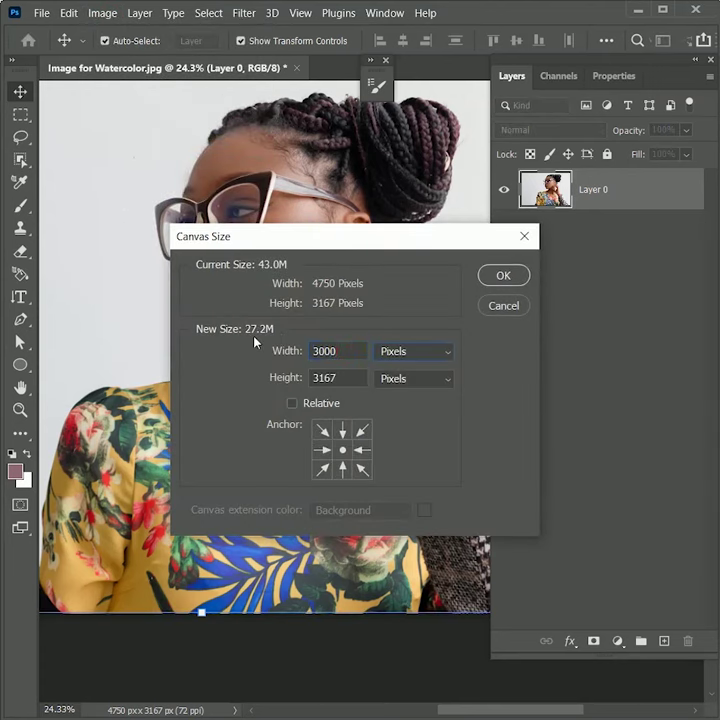
key("Tab")
type("3000")
key("Return")
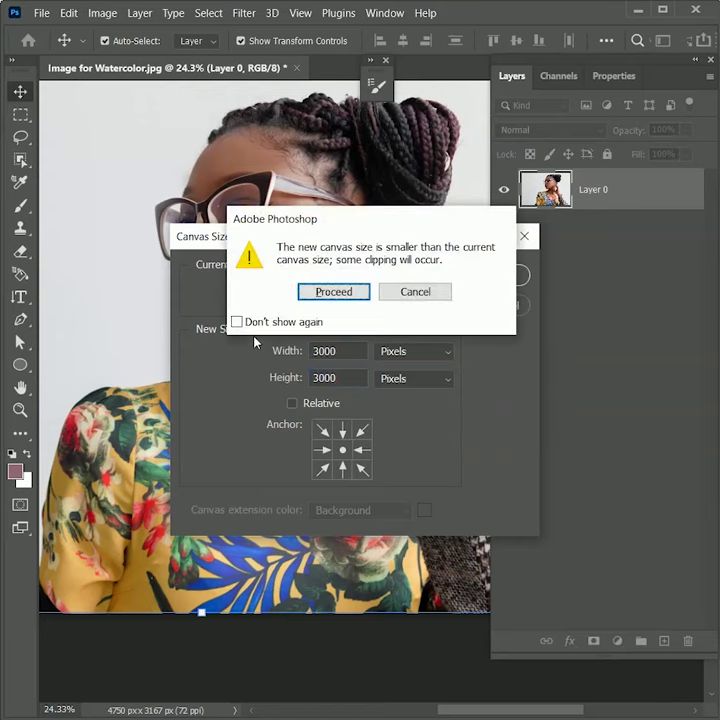
left_click(395, 296)
left_click(348, 380)
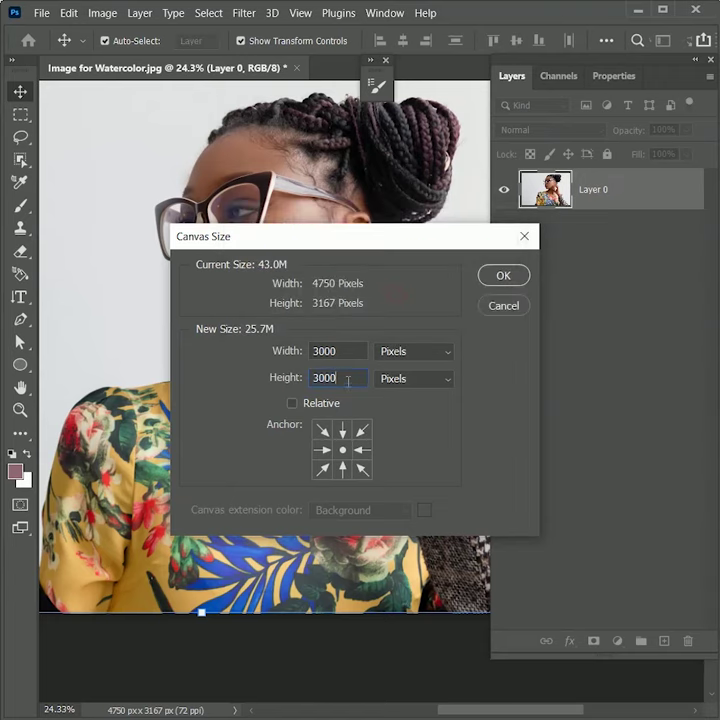
left_click(500, 276)
left_click(336, 292)
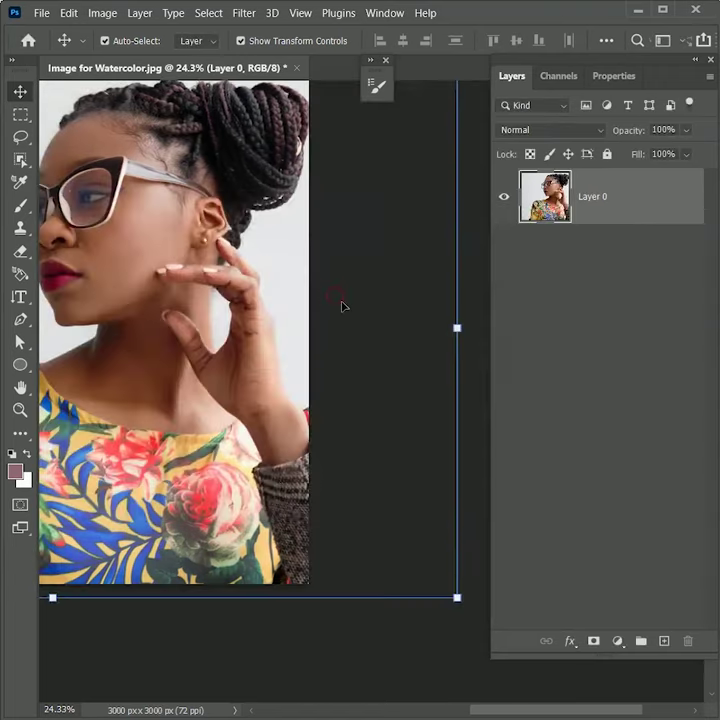
Step: Scale the portrait layer down to about 79.26% and position it so the woman fits inside the square canvas
left_click_drag(198, 366, 361, 401)
scroll(331, 408, "down", 5)
left_click_drag(322, 478, 286, 474)
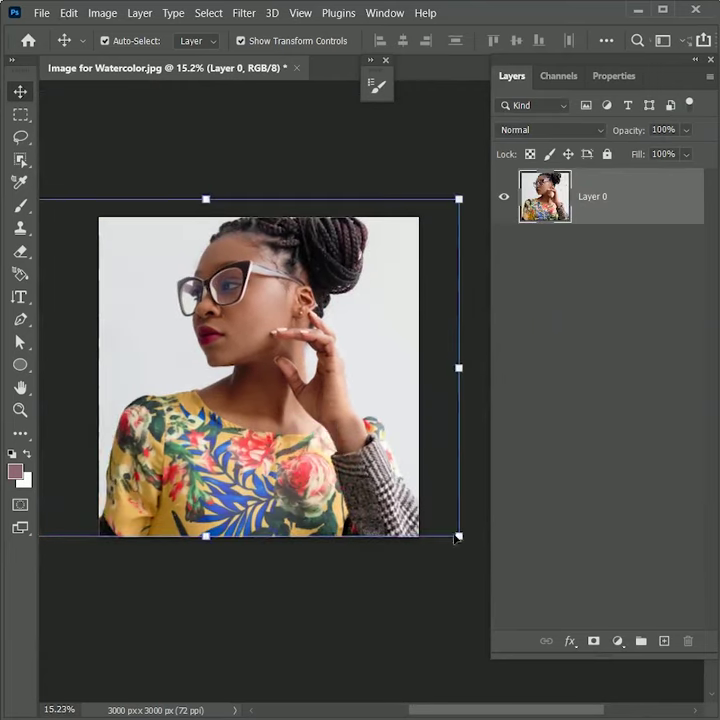
left_click_drag(458, 536, 405, 503)
mouse_move(326, 451)
left_mouse_down()
mouse_move(339, 469)
mouse_move(339, 460)
left_mouse_up()
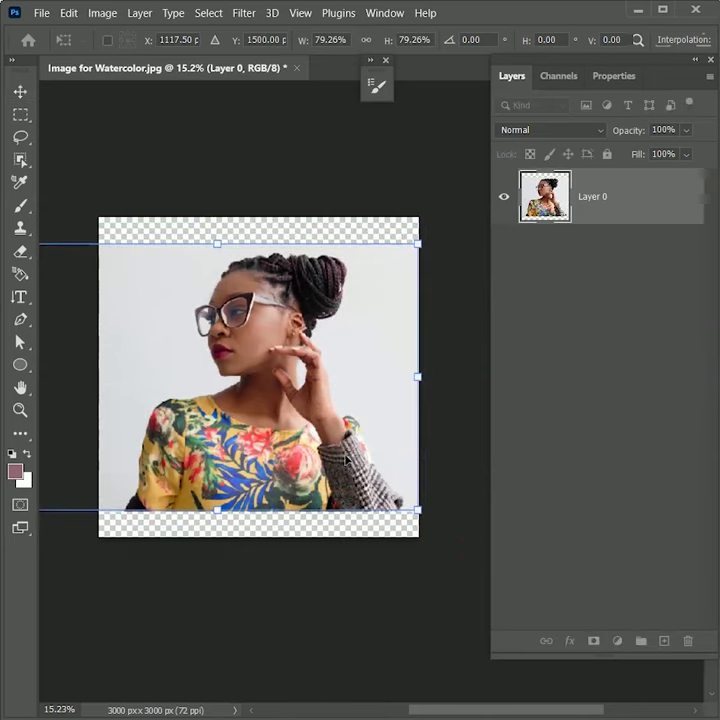
Step: Mask out the background with a Select Subject selection of the woman and apply the layer mask
left_click(20, 159)
left_click(114, 161)
key("ctrl+0")
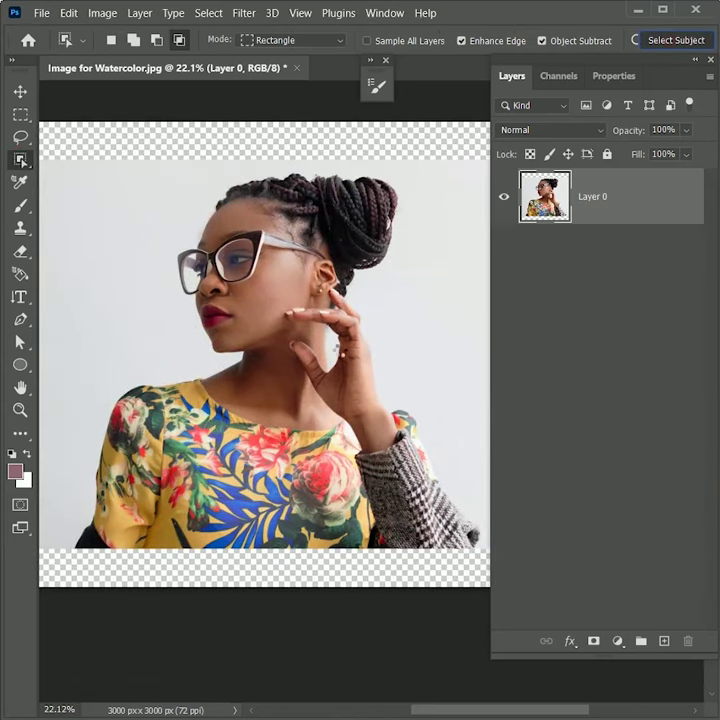
left_click(676, 40)
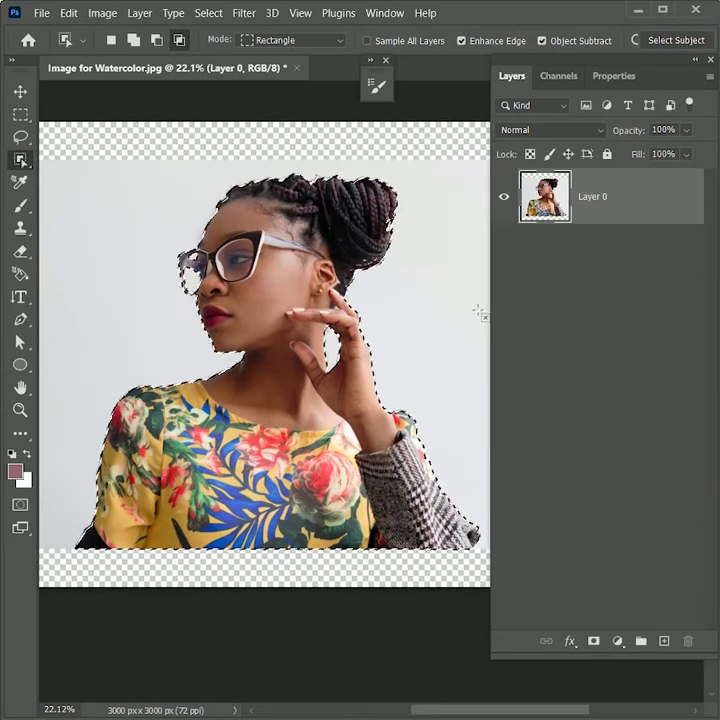
left_click(594, 641)
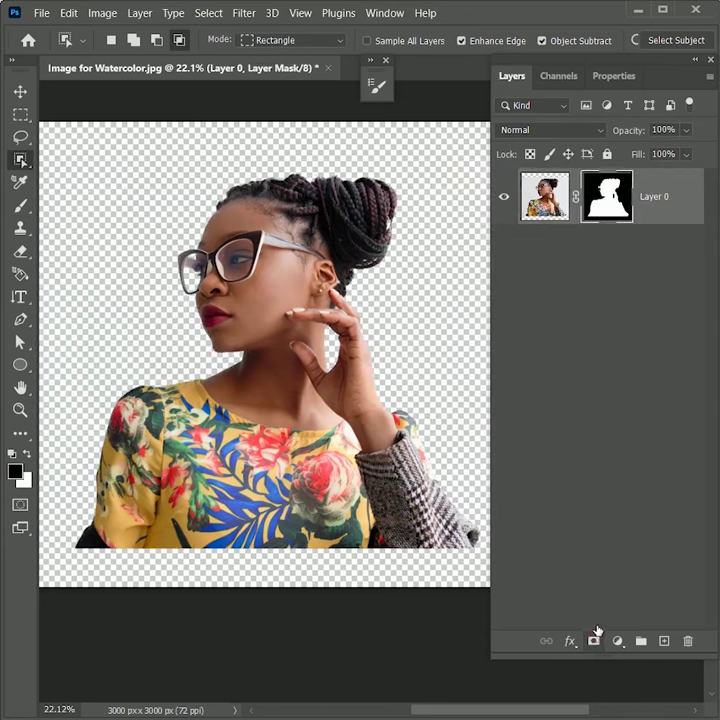
right_click(602, 203)
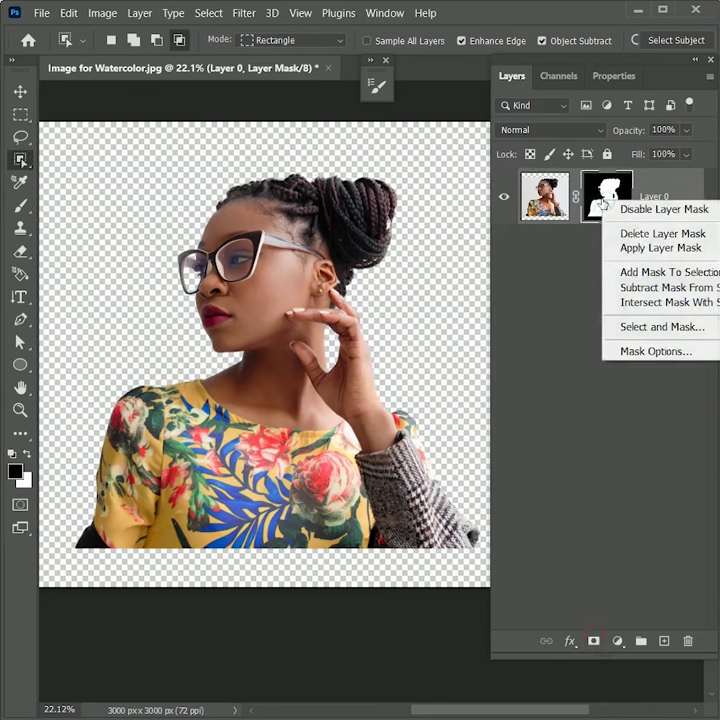
left_click(628, 248)
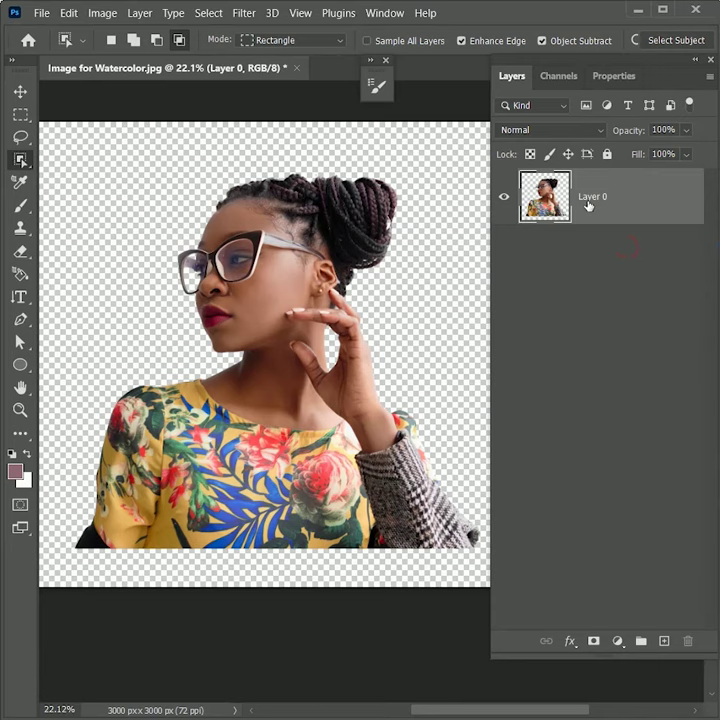
Step: Convert the cut-out layer to a smart object and duplicate it, hiding the original layer
right_click(588, 206)
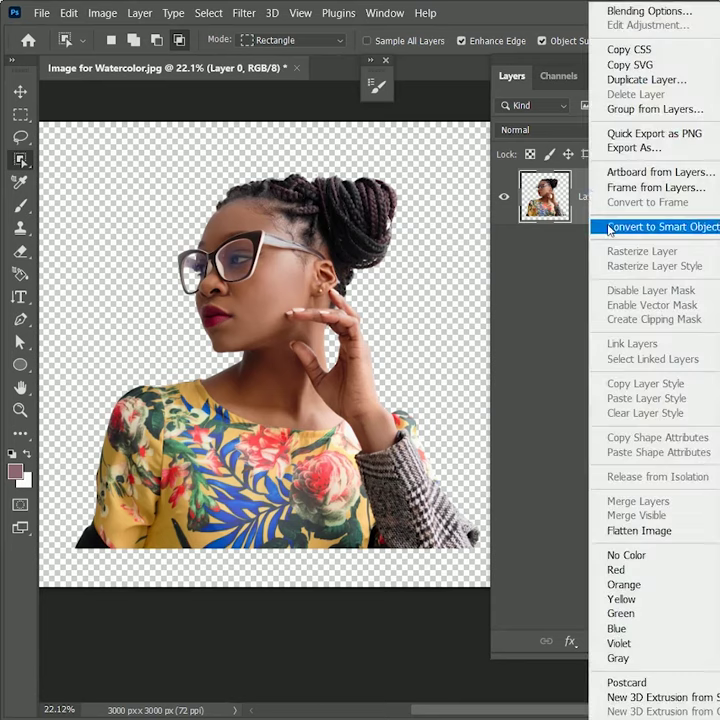
left_click(610, 228)
scroll(276, 339, "up", 1)
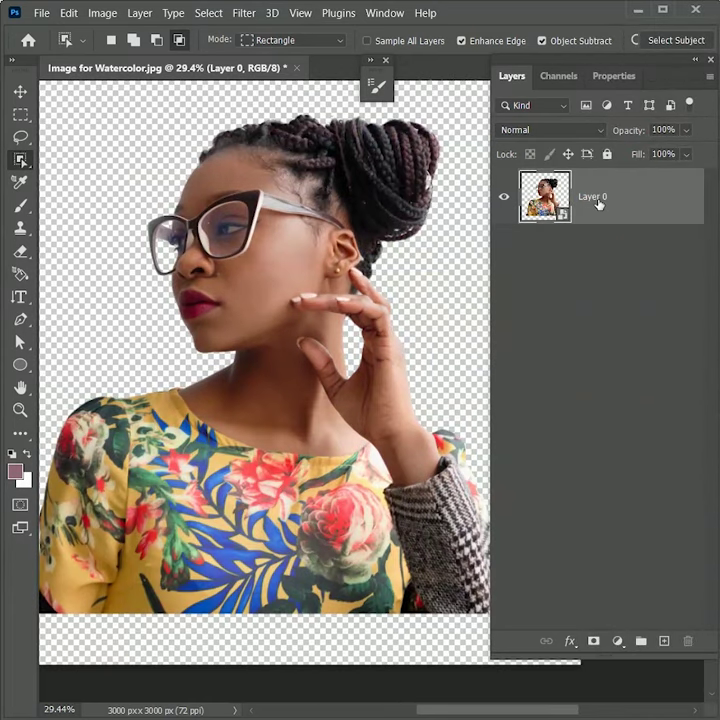
key("ctrl+j")
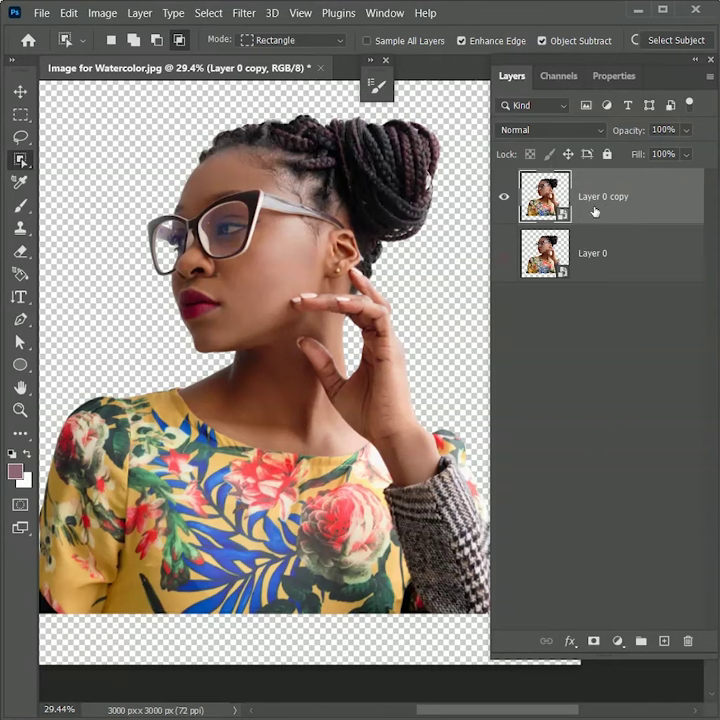
Step: Apply the Dry Brush filter to the layer copy with Brush Size 10, Brush Detail 10 and Texture 1
left_click(240, 13)
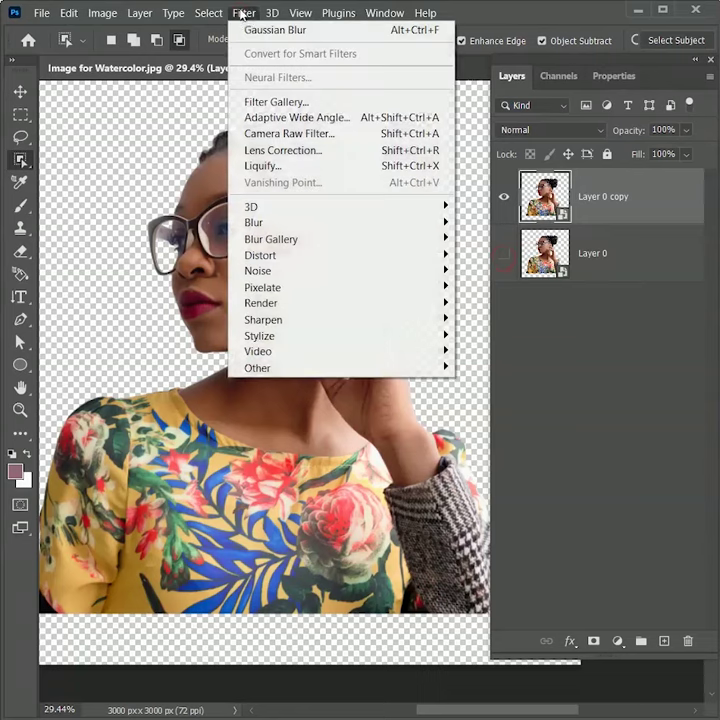
left_click(297, 104)
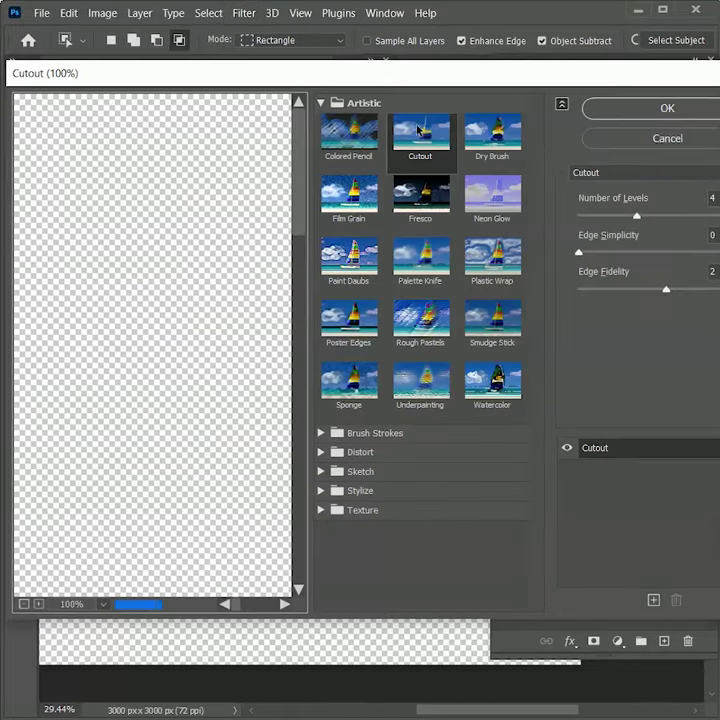
left_click(492, 132)
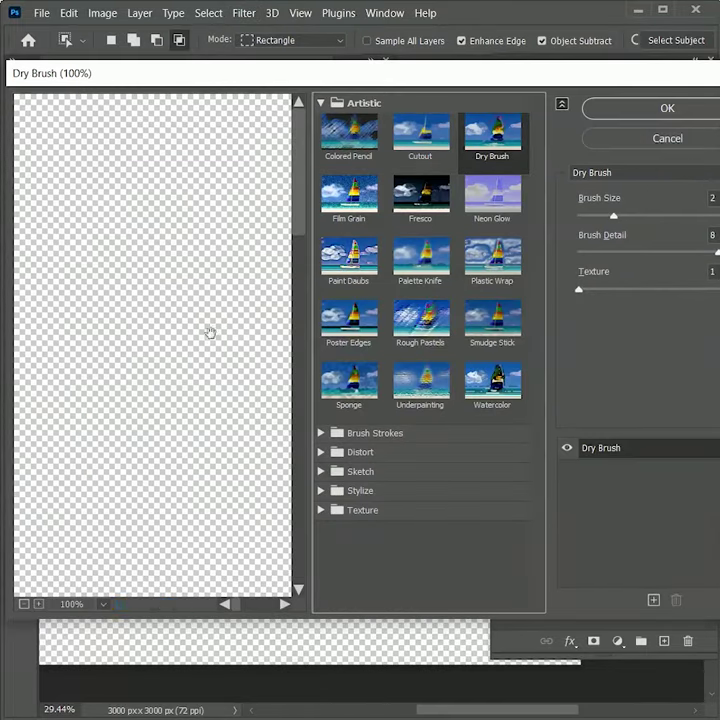
left_click_drag(193, 310, 203, 329)
mouse_move(613, 220)
left_mouse_down()
mouse_move(716, 225)
mouse_move(718, 257)
left_mouse_up()
left_click_drag(662, 78, 615, 76)
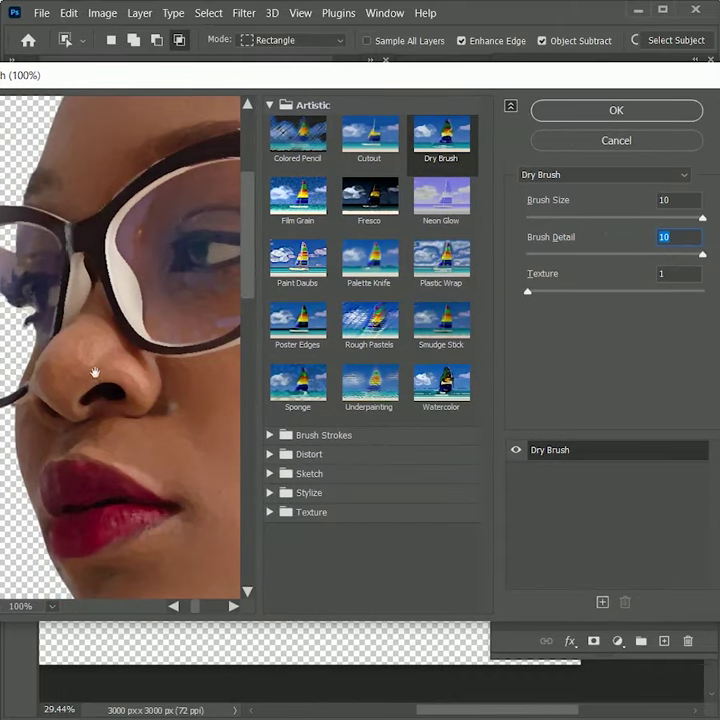
left_click(617, 114)
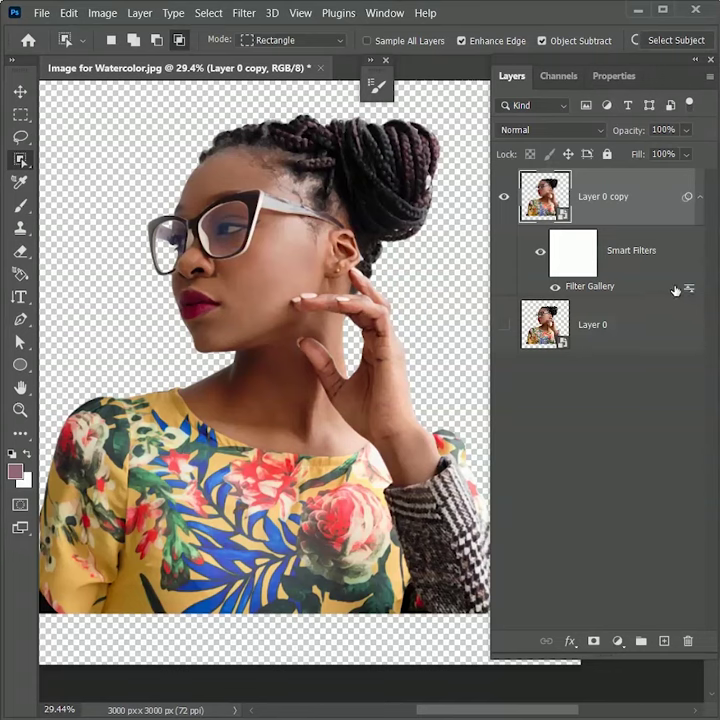
Step: Add a Cutout filter to the layer copy with Number of Levels 4, Edge Simplicity 4 and Edge Fidelity 2
left_click(240, 14)
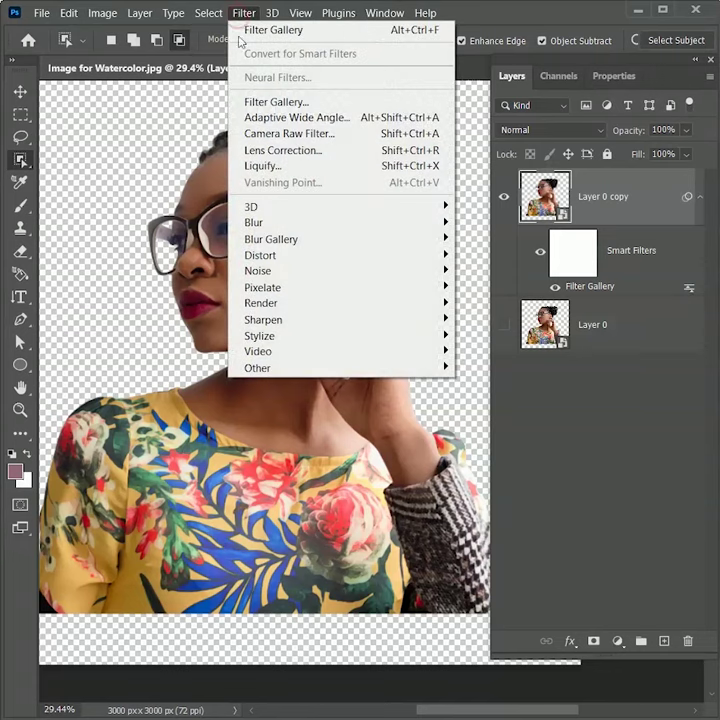
left_click(277, 104)
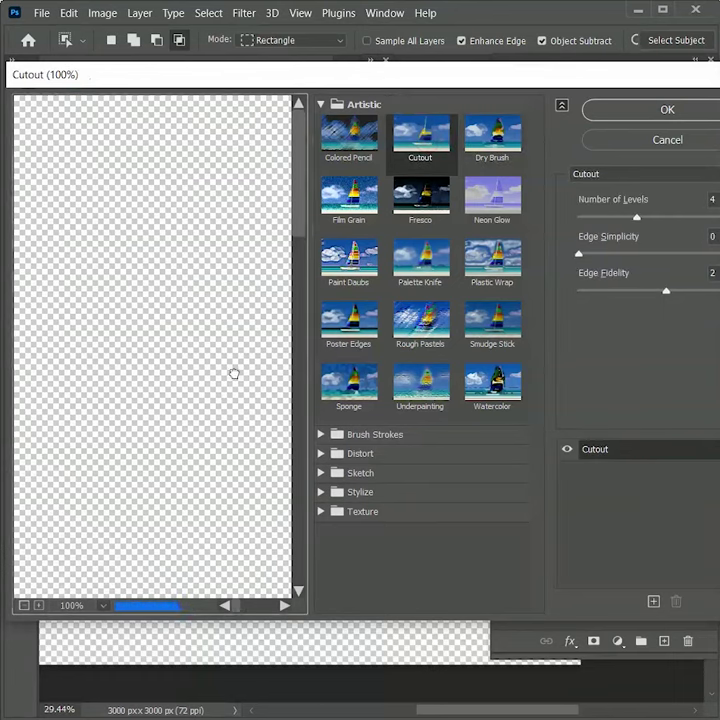
left_click_drag(244, 374, 150, 376)
left_click_drag(166, 424, 135, 366)
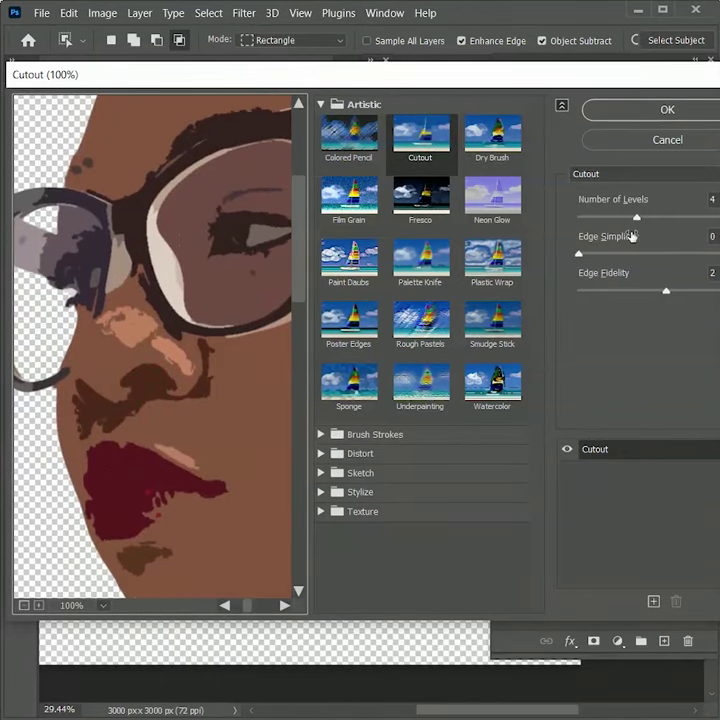
mouse_move(637, 217)
left_mouse_down()
mouse_move(673, 218)
mouse_move(643, 218)
left_mouse_up()
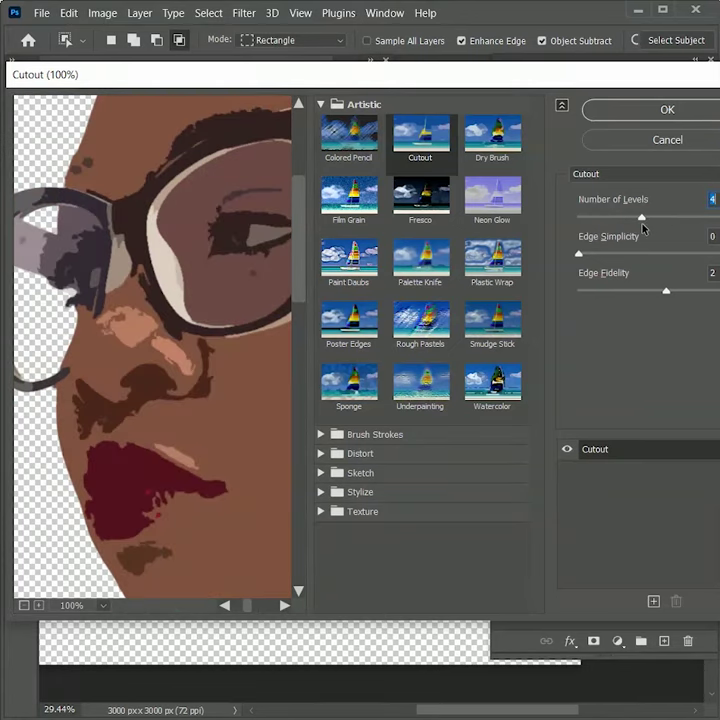
left_click_drag(667, 294, 629, 311)
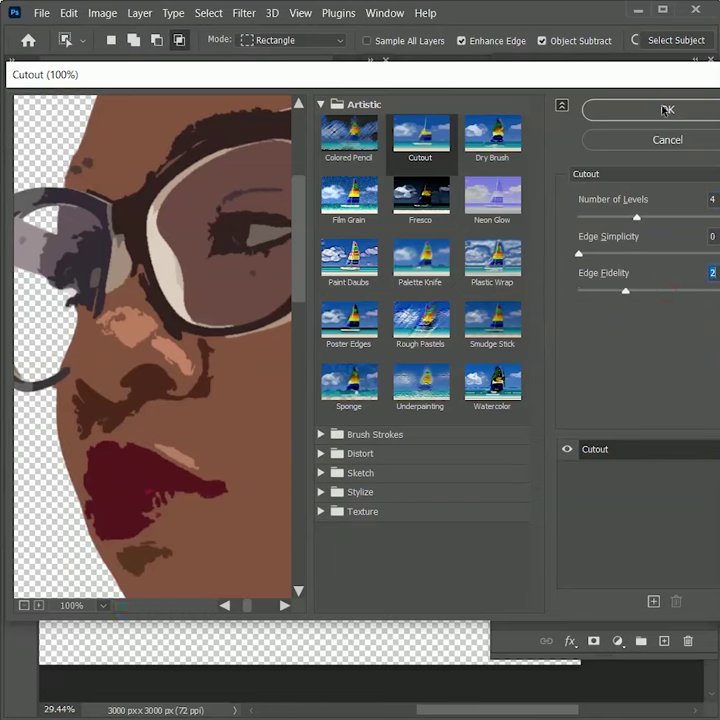
left_click_drag(578, 253, 640, 268)
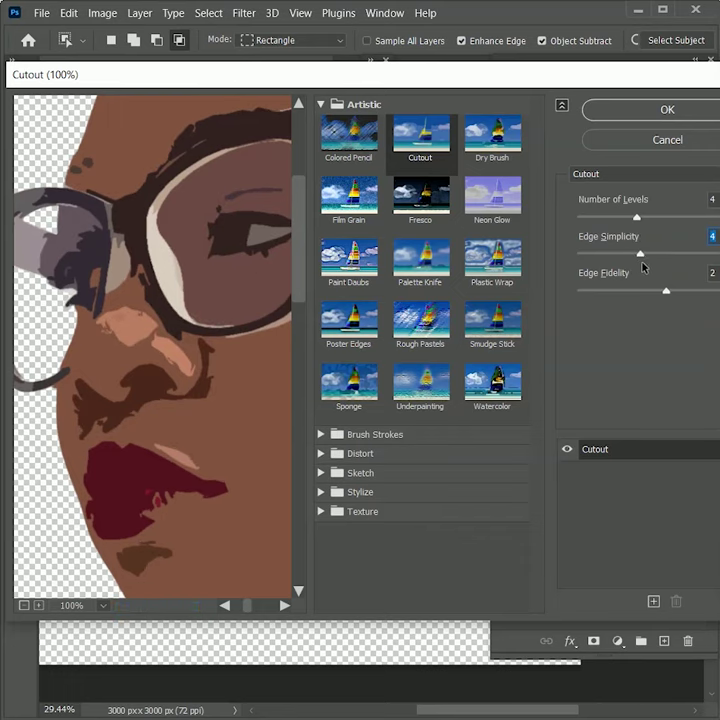
left_click(672, 115)
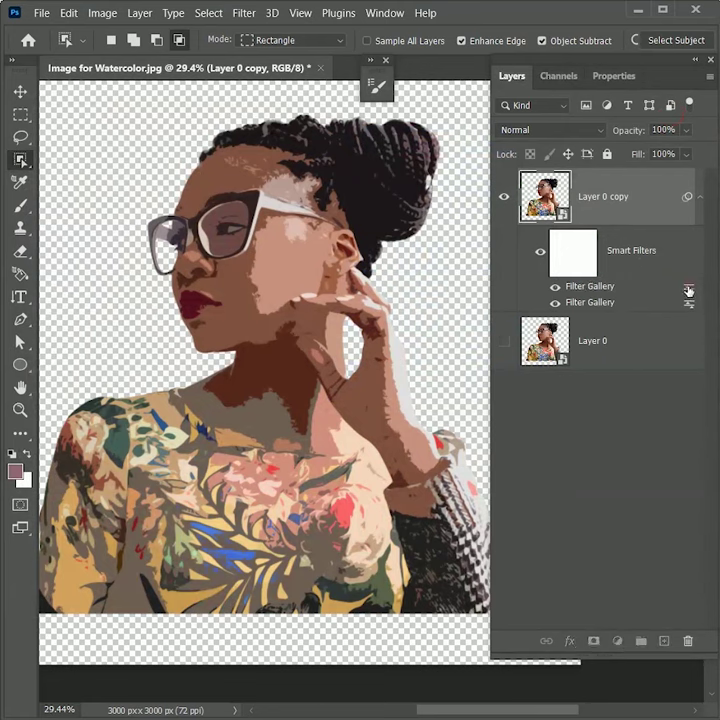
Step: Set the blending mode of the Cutout smart filter to Pin Light at 100% opacity
double_click(578, 300)
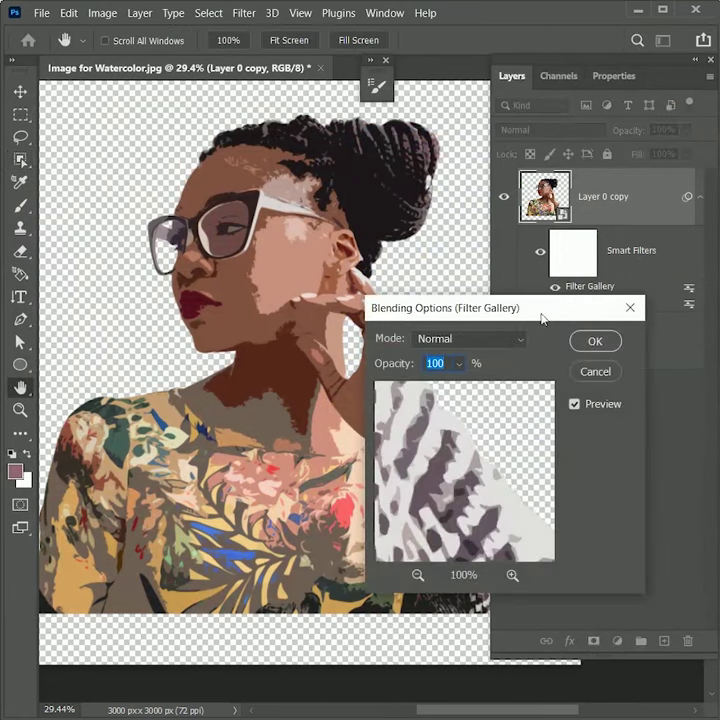
left_click(503, 341)
left_click(497, 534)
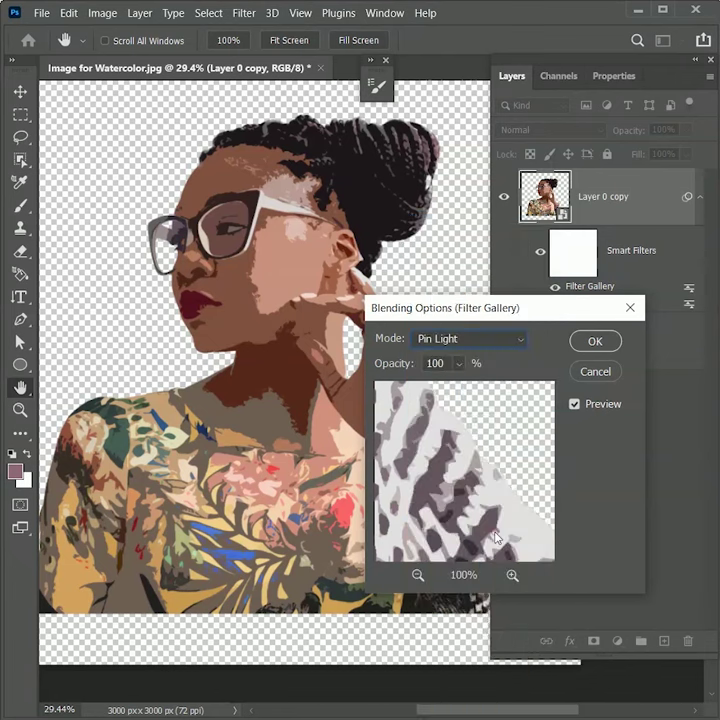
left_click(595, 341)
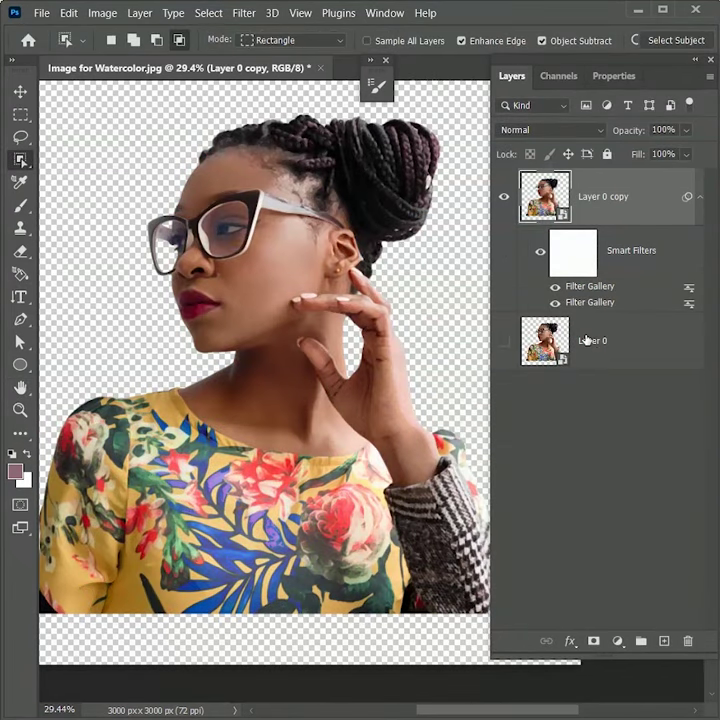
Step: Apply a Smart Blur filter to the layer copy with Radius 5, Threshold 40 and High quality
left_click(245, 14)
mouse_move(312, 224)
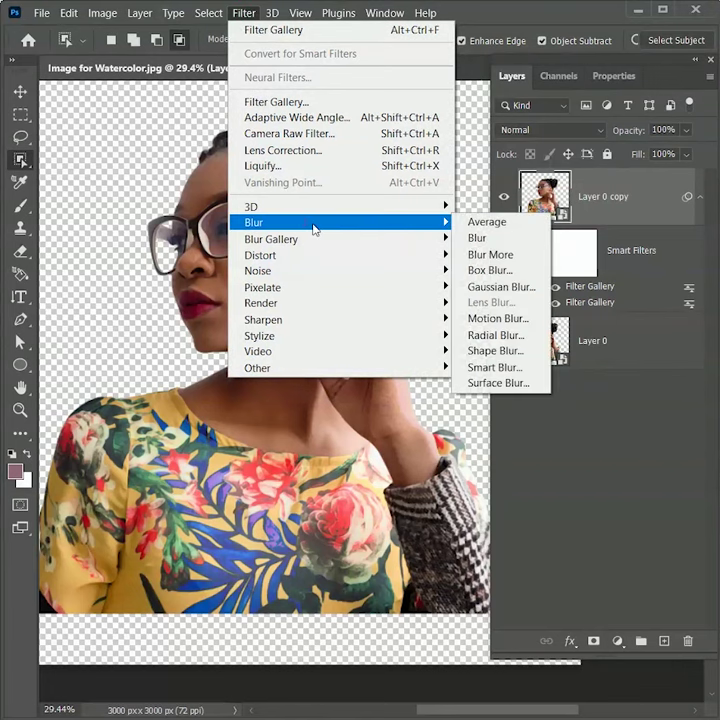
left_click(511, 367)
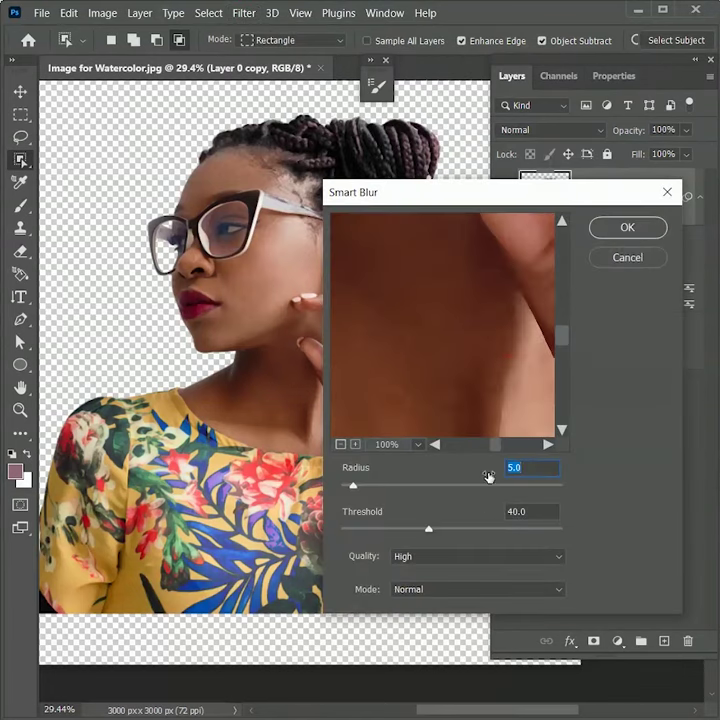
left_click(537, 517)
left_click(461, 558)
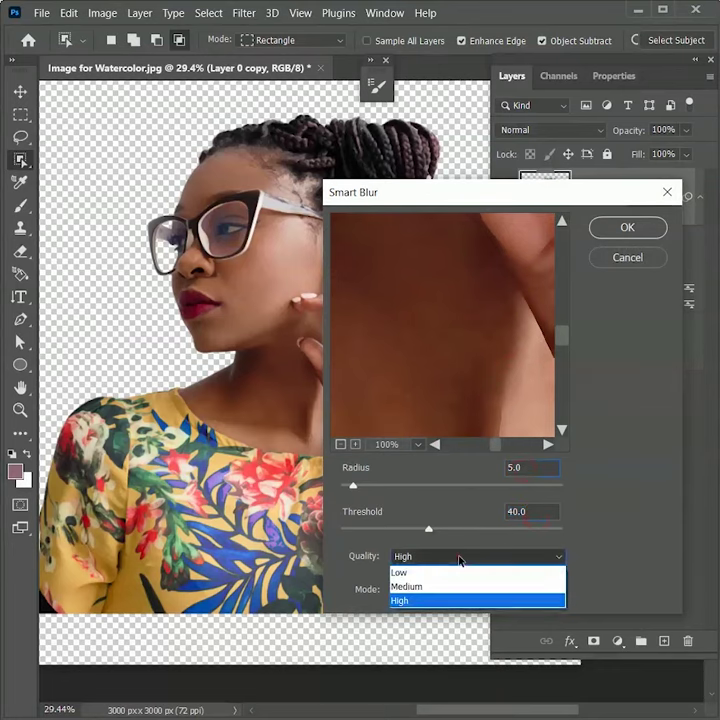
left_click(425, 603)
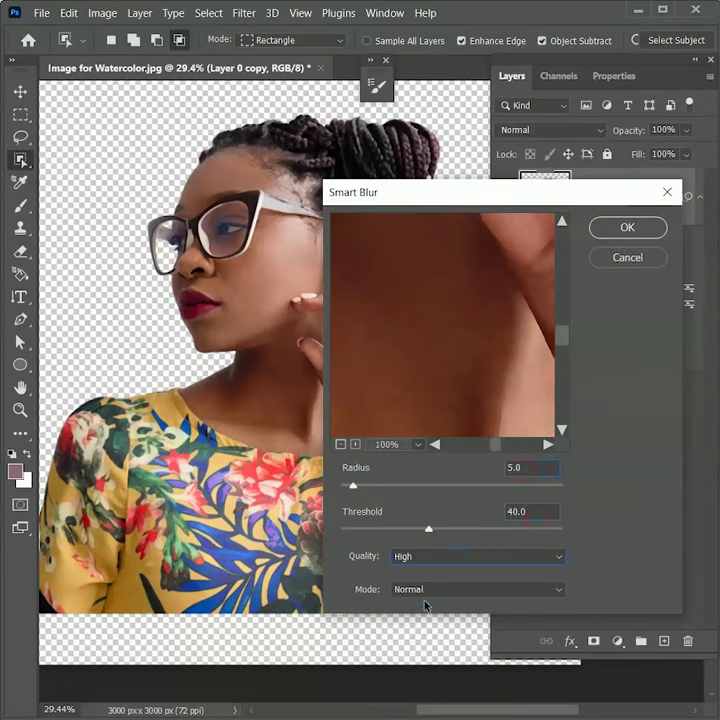
left_click(630, 229)
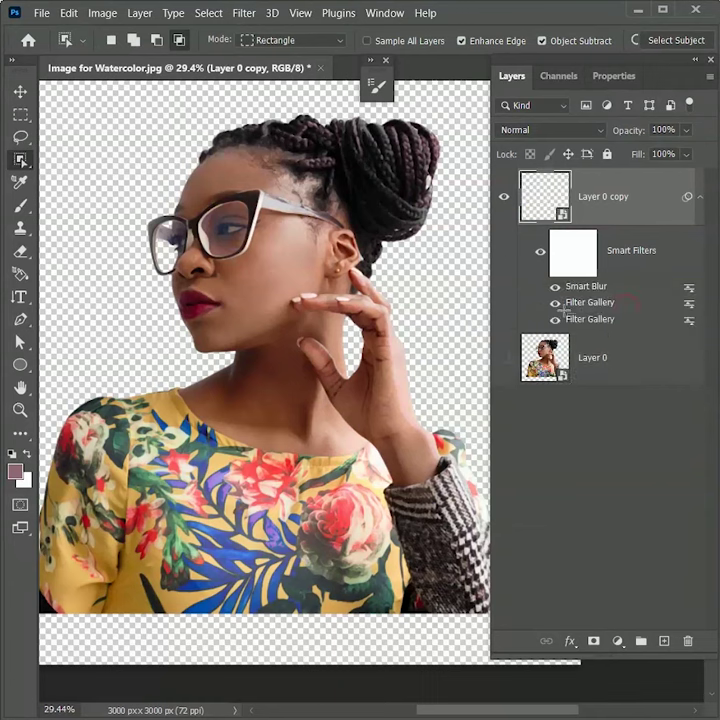
Step: Set the Smart Blur smart filter's blending mode to Screen at 50% opacity
double_click(689, 288)
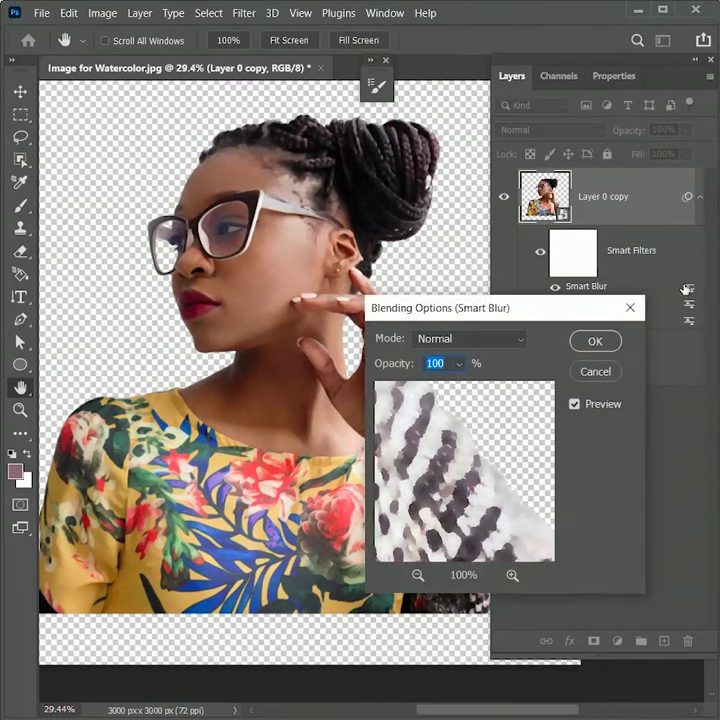
left_click(463, 340)
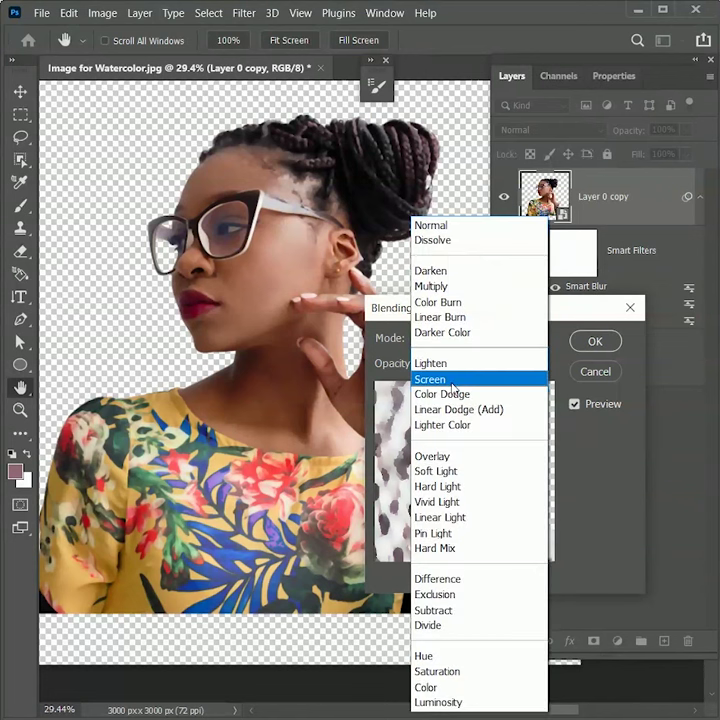
left_click(452, 379)
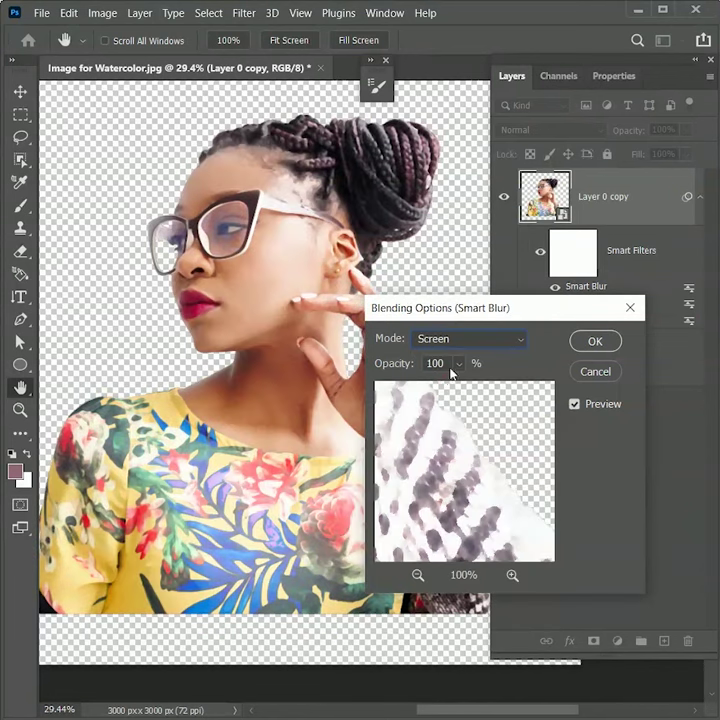
double_click(423, 360)
type("50")
left_click(595, 341)
Step: Check the filtered portrait up close, collapse the layer copy's smart filter list and rename the layer Image
key("w")
scroll(362, 255, "up", 5)
left_click_drag(195, 185, 198, 407)
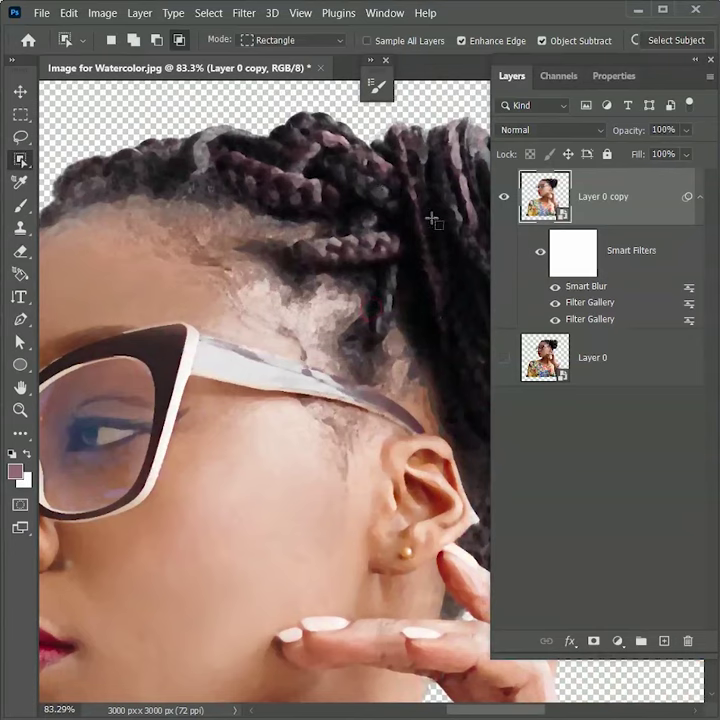
scroll(358, 310, "down", 2)
scroll(358, 310, "down", 5)
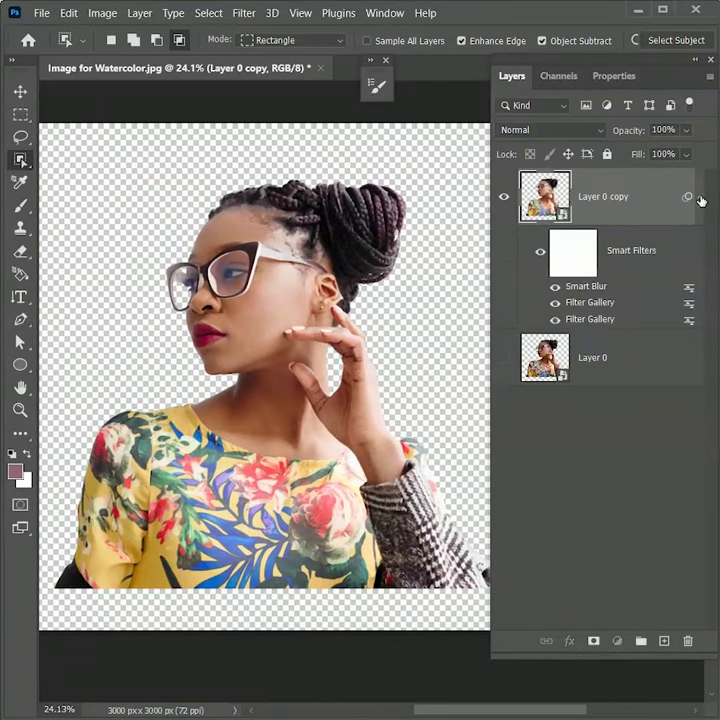
left_click(699, 197)
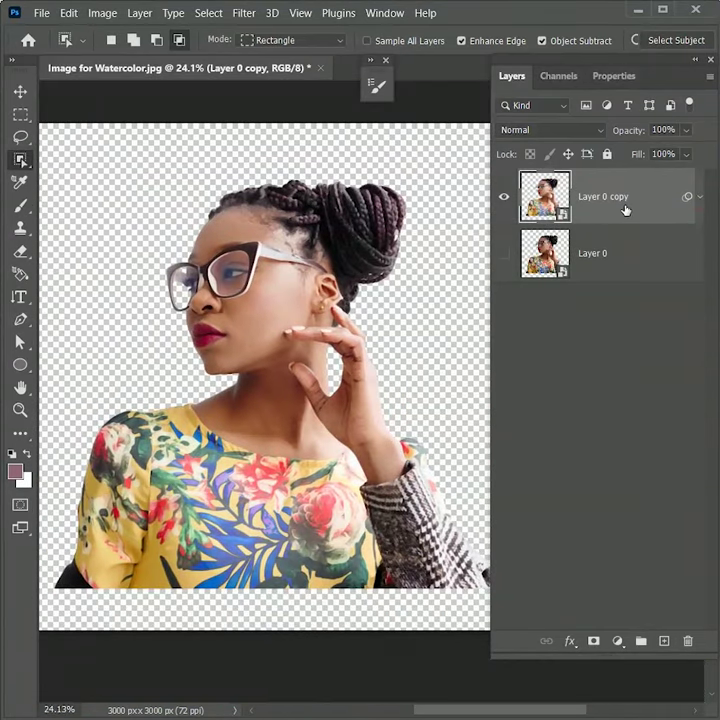
double_click(612, 197)
type("Image")
key("Return")
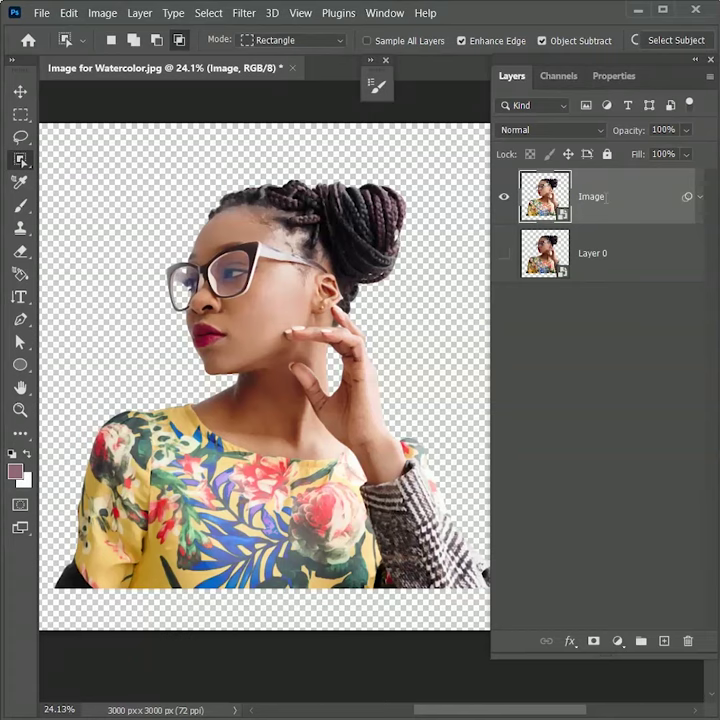
Step: Duplicate the Image layer and name the duplicate Sketch line
key("ctrl+j")
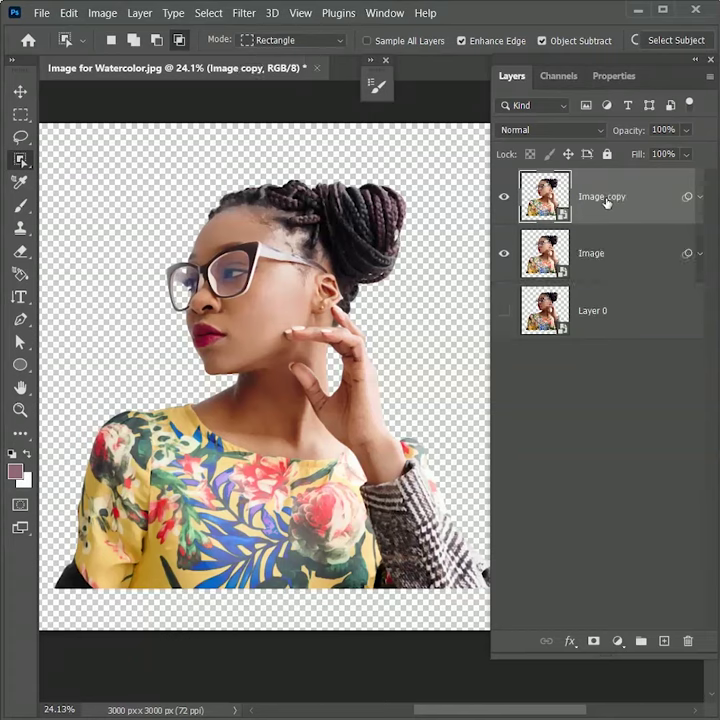
double_click(605, 197)
type("Sketch lin")
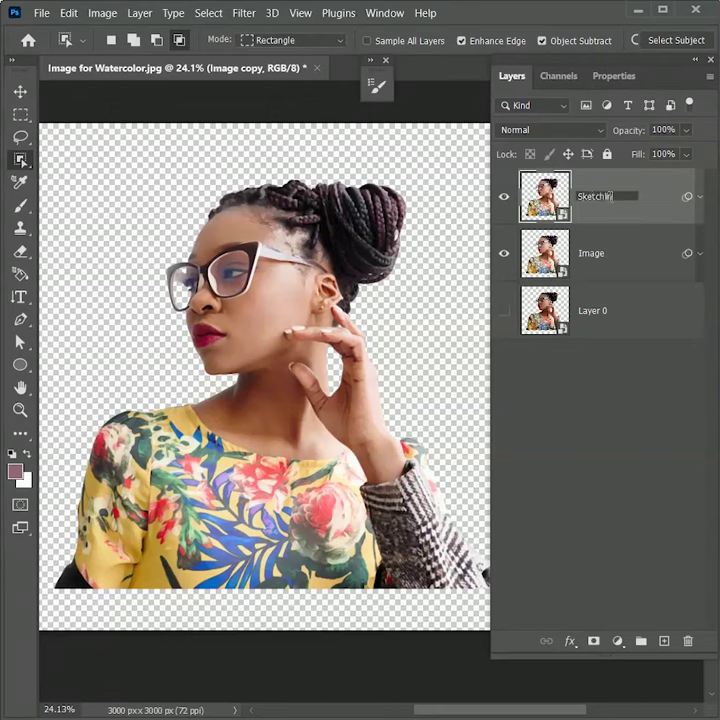
type("e")
key("Return")
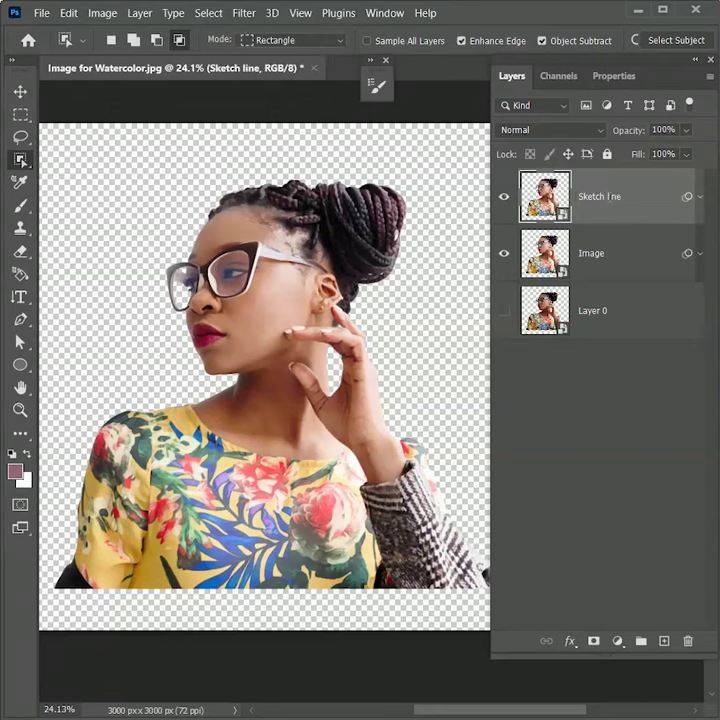
Step: Hide the Sketch line layer and add a new empty layer named Watercolors directly above the Image layer
left_click(620, 256)
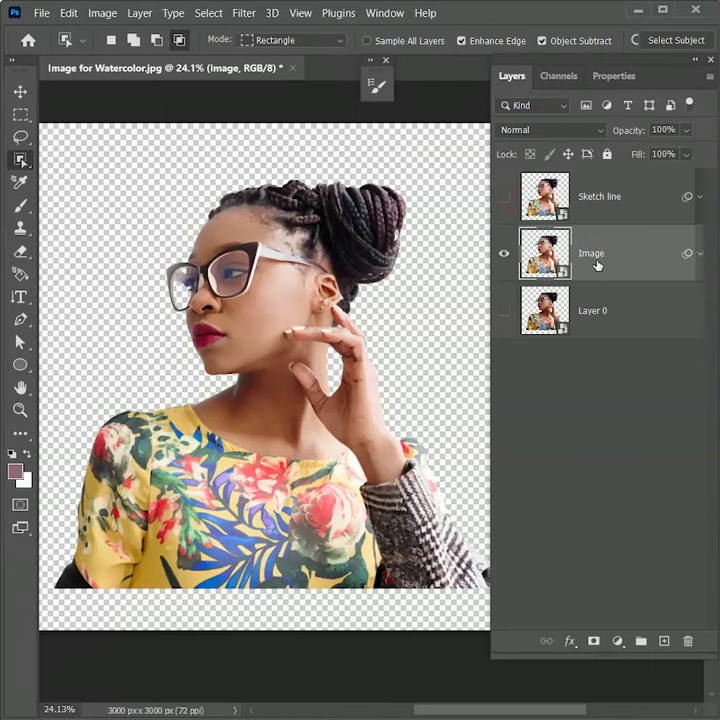
left_click(666, 642)
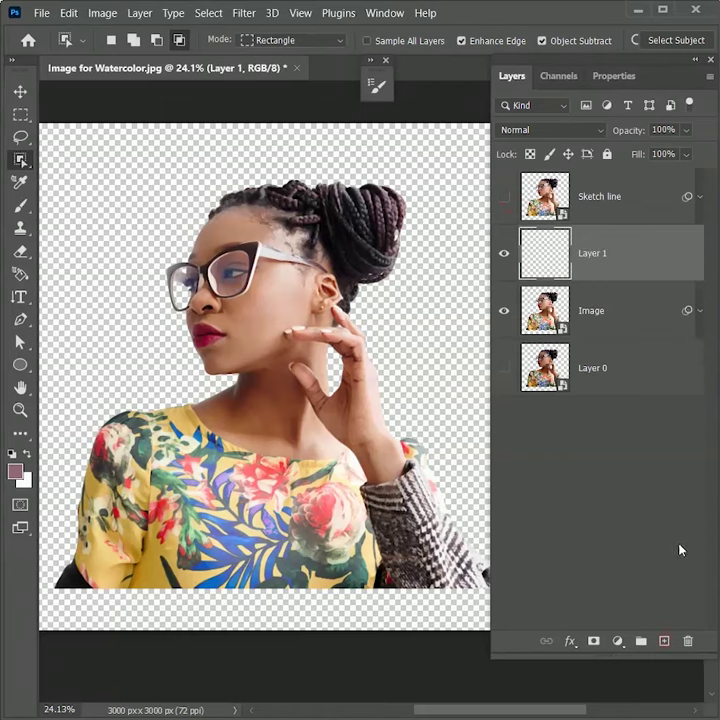
double_click(603, 257)
type("Watercolors")
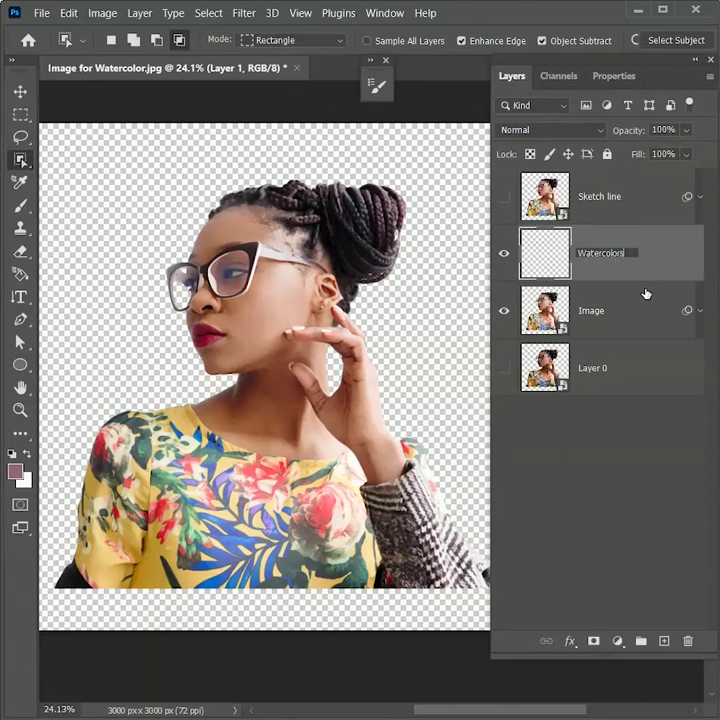
key("Return")
Step: Choose the third Dried Blood Splatters brush from the Watercolor Splatters set at 675 px, with black as the foreground color
left_click(20, 206)
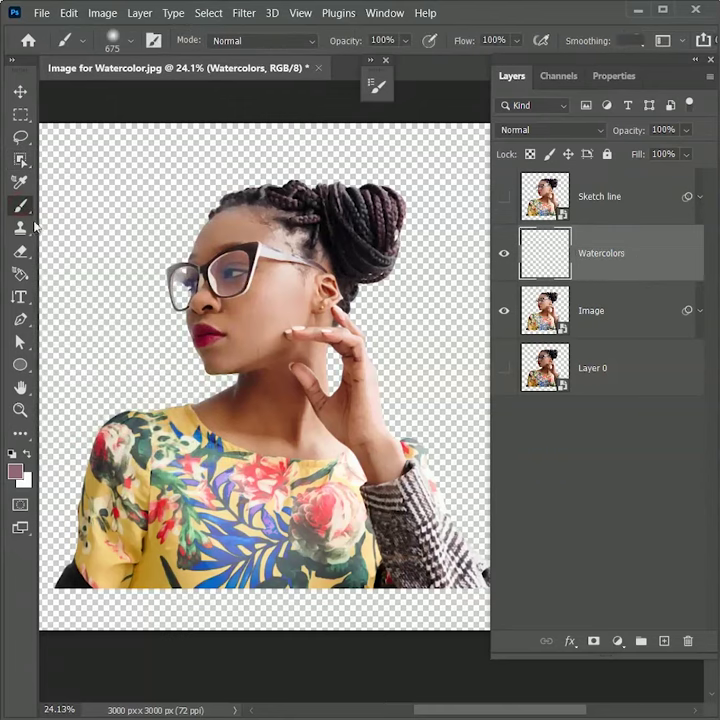
right_click(150, 300)
scroll(352, 510, "up", 2)
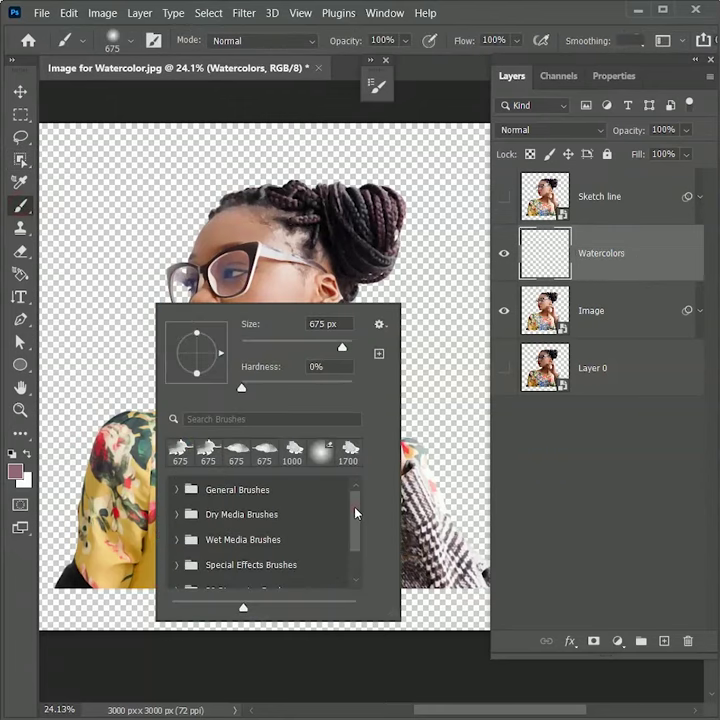
scroll(355, 530, "down", 2)
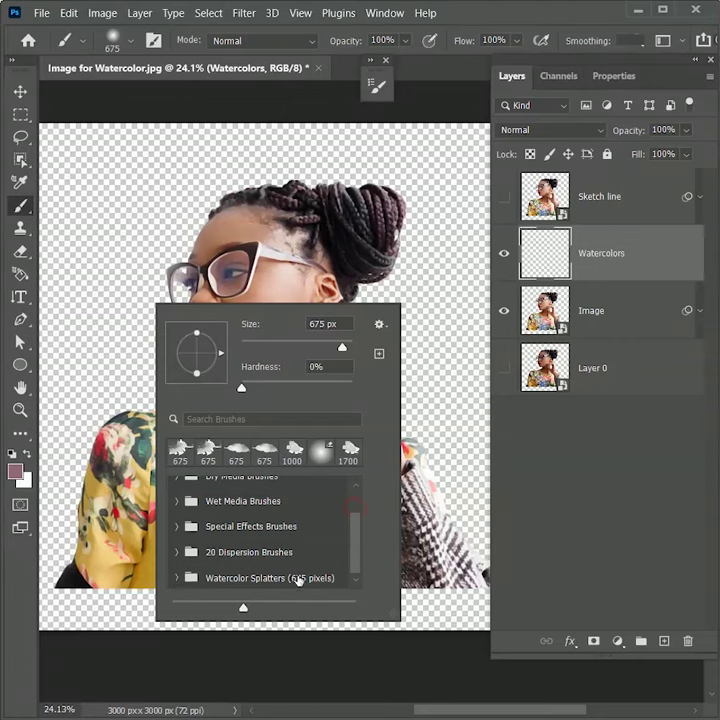
left_click(189, 577)
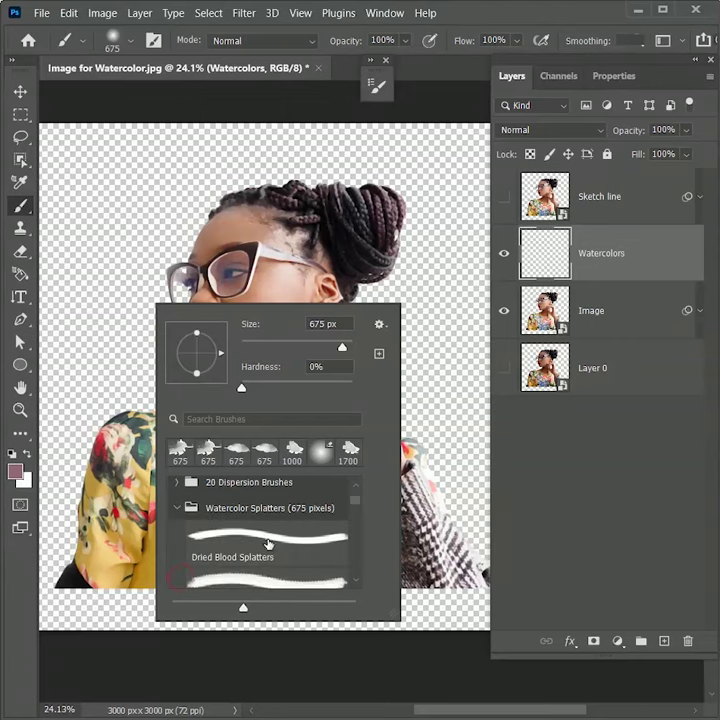
scroll(268, 544, "down", 1)
left_click(258, 563)
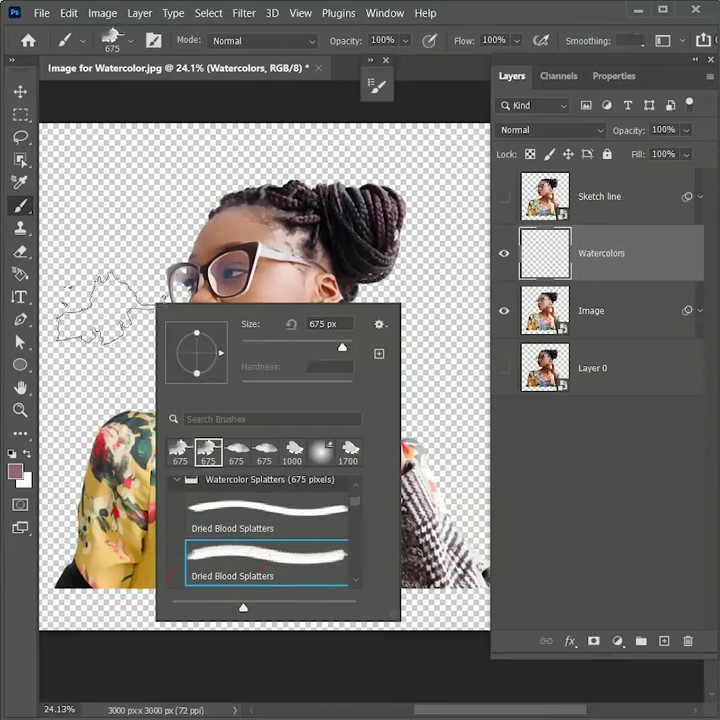
scroll(270, 551, "down", 1)
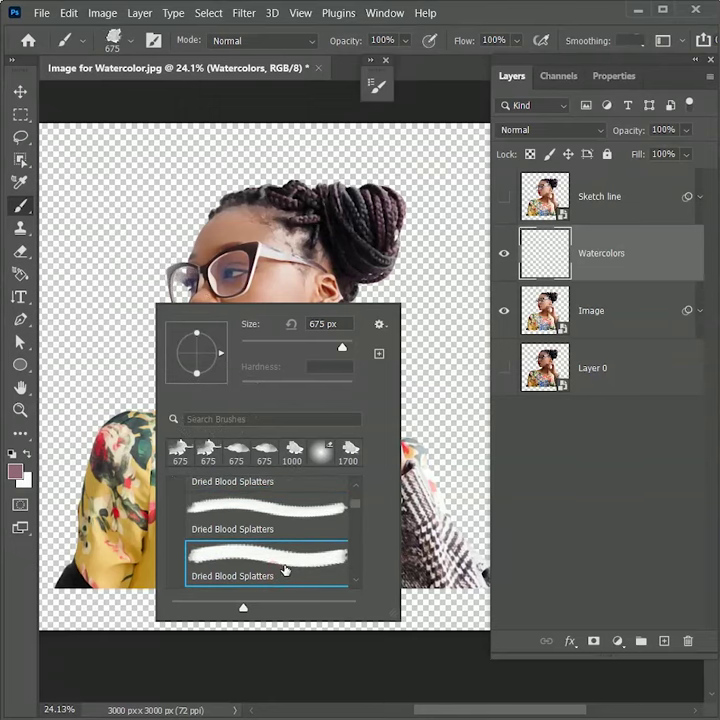
scroll(285, 569, "down", 1)
scroll(285, 569, "up", 2)
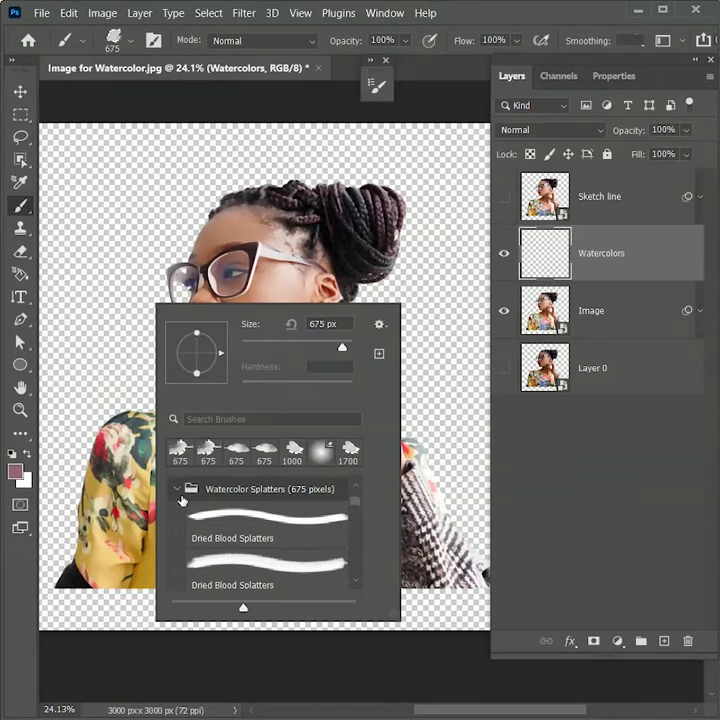
scroll(326, 537, "down", 2)
scroll(315, 548, "up", 1)
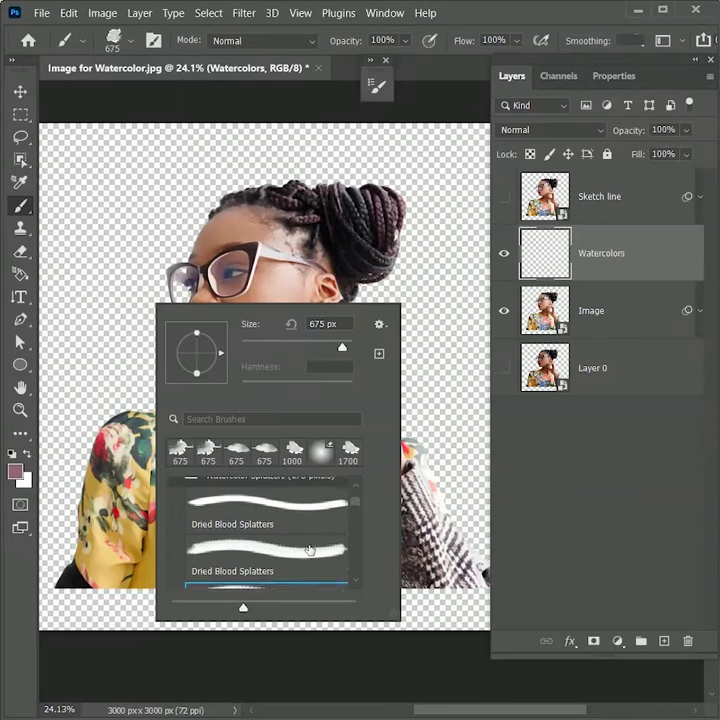
left_click(634, 256)
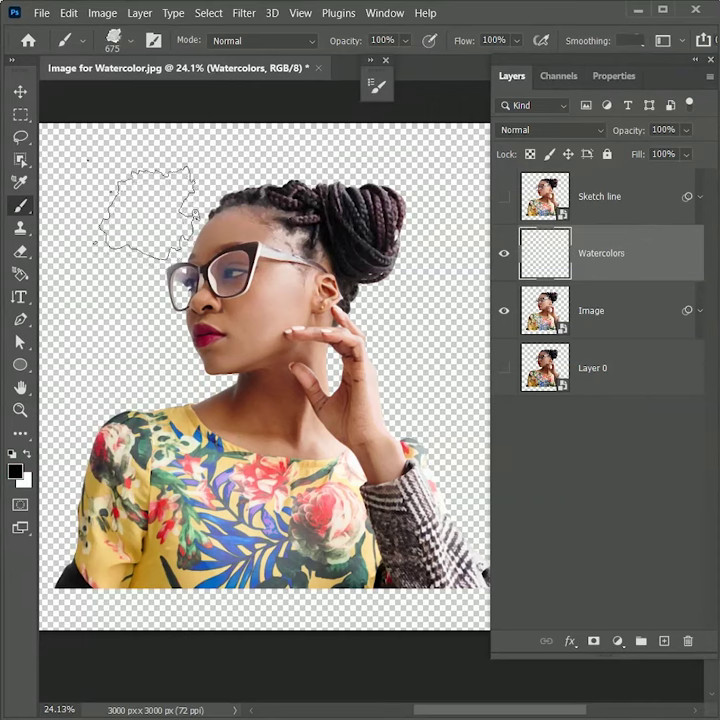
Step: Try a vertical black brush stroke in front of the face on the Watercolors layer and undo it
mouse_move(140, 202)
left_mouse_down()
mouse_move(132, 190)
mouse_move(125, 332)
mouse_move(112, 410)
left_mouse_up()
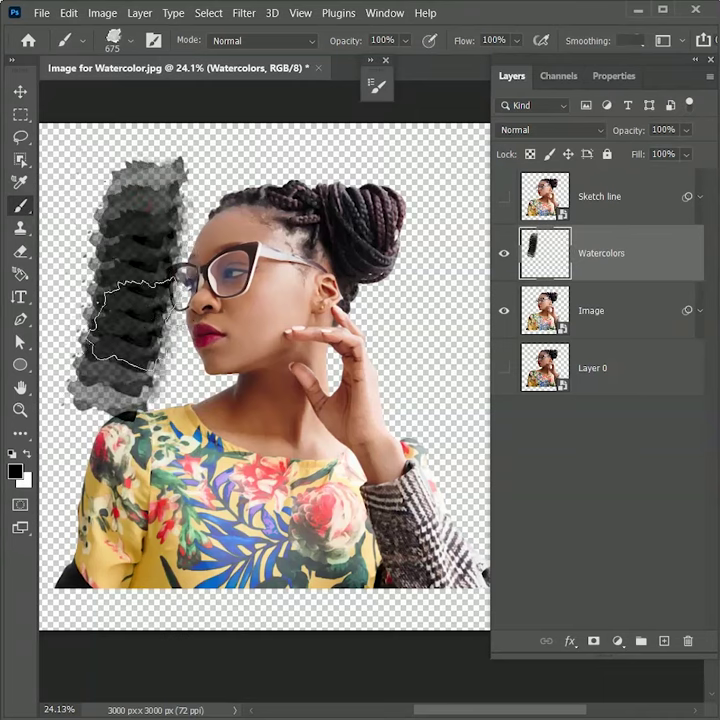
key("ctrl+z")
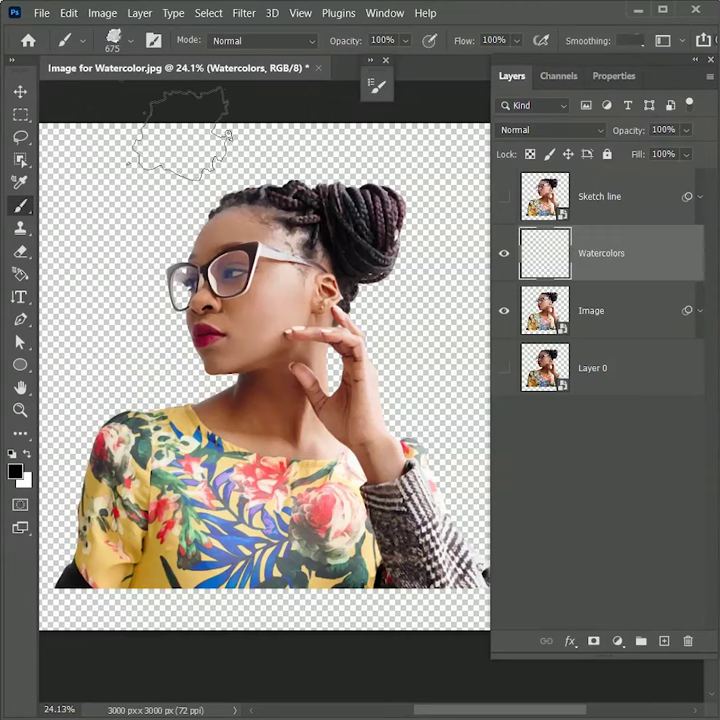
Step: Enable Shape Dynamics for the brush with 100% Angle Jitter and paint a vertical black stroke in front of the face
left_click(381, 17)
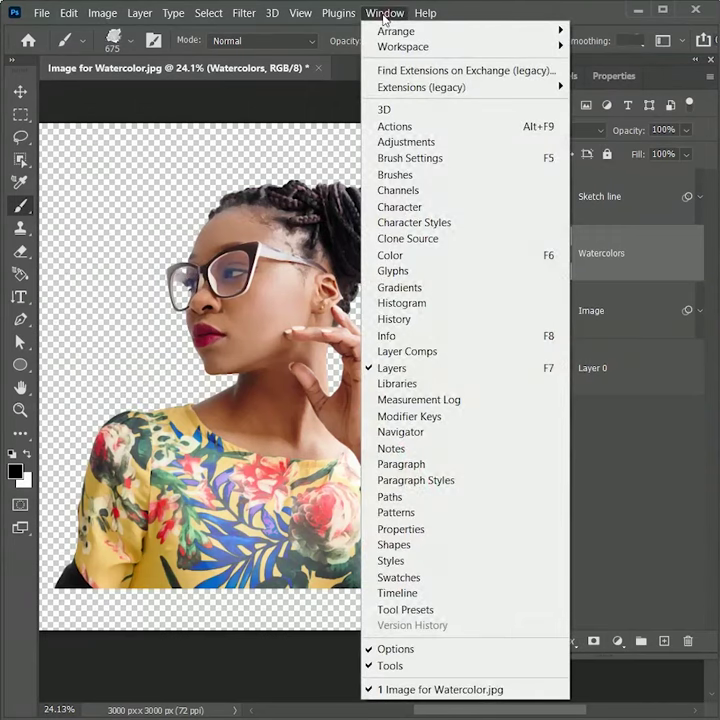
left_click(410, 158)
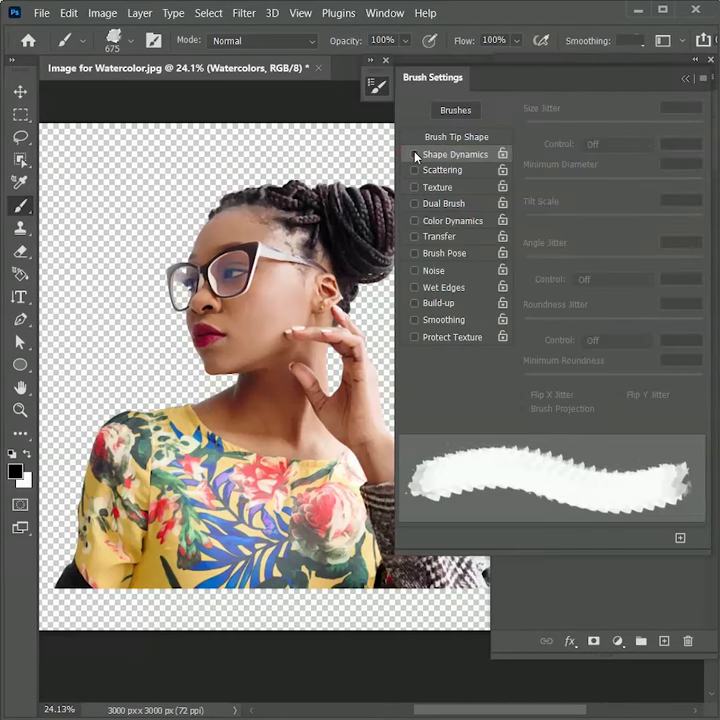
left_click(415, 155)
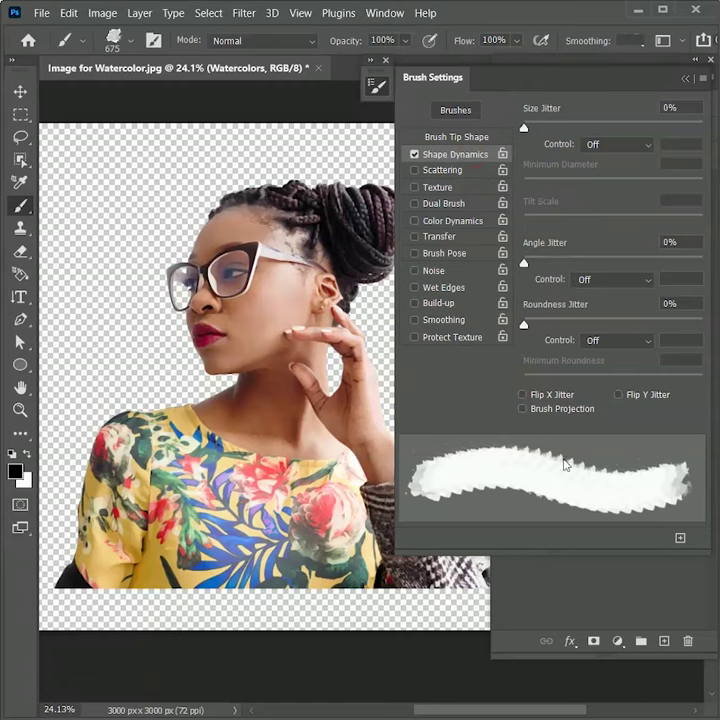
left_click_drag(533, 264, 702, 262)
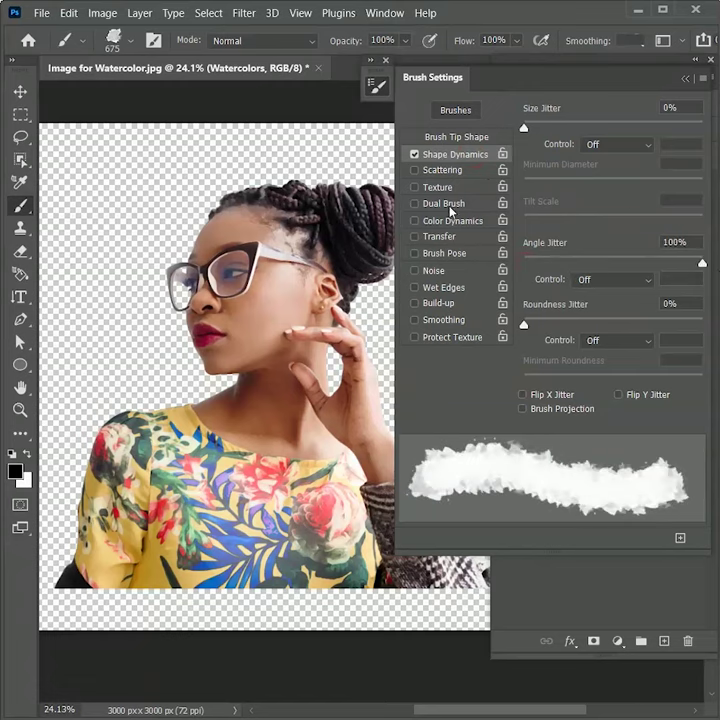
left_click(377, 87)
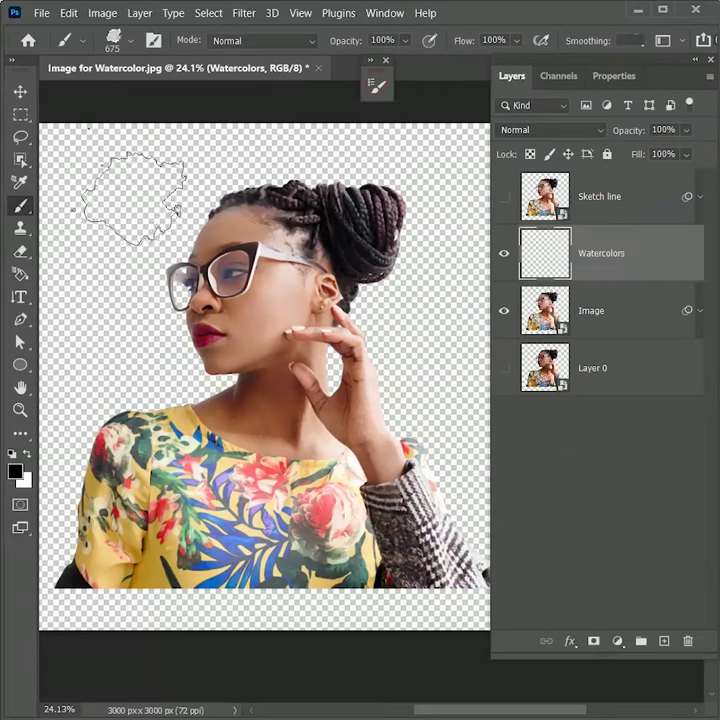
left_click_drag(120, 209, 125, 360)
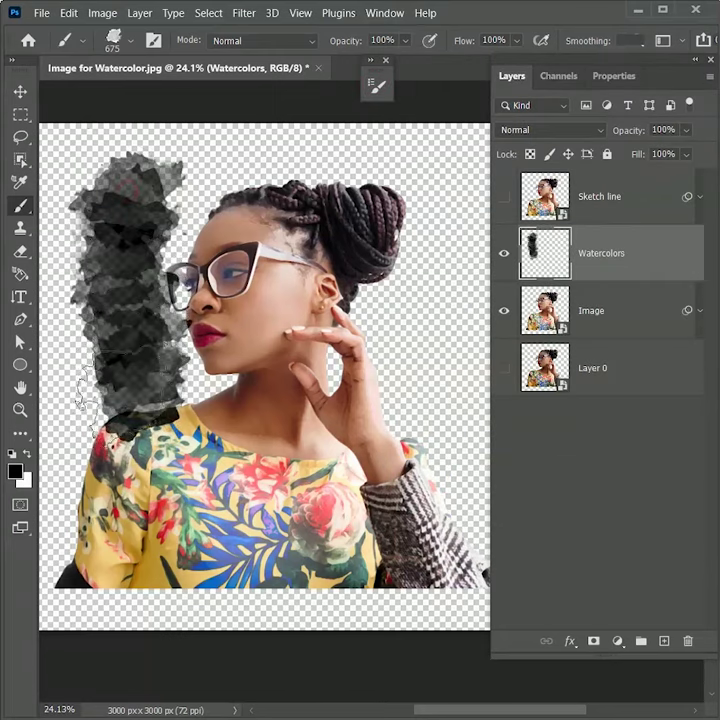
Step: Undo the black test stroke and paint the sleeve's outer edge with mustard yellow sampled from the dress at 400 px brush size
left_click(68, 13)
left_click(80, 29)
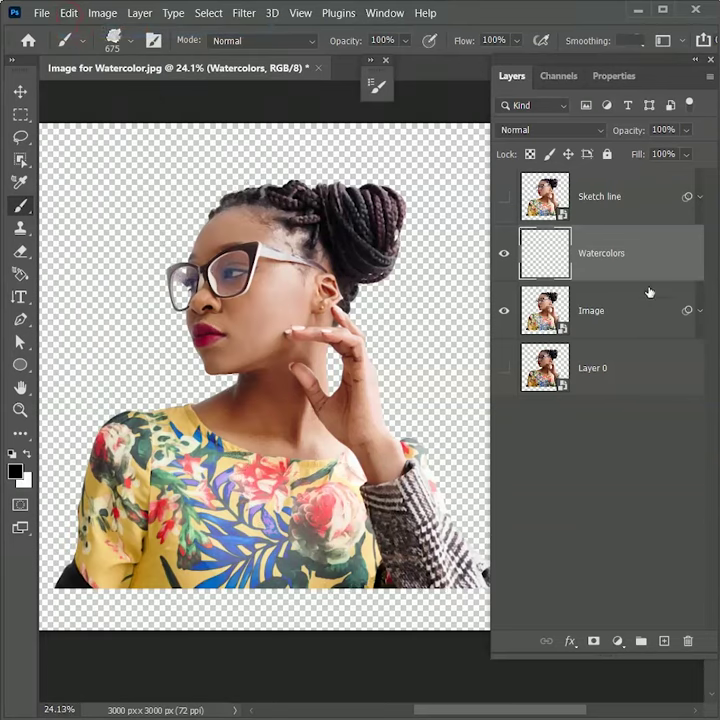
scroll(155, 494, "up", 5)
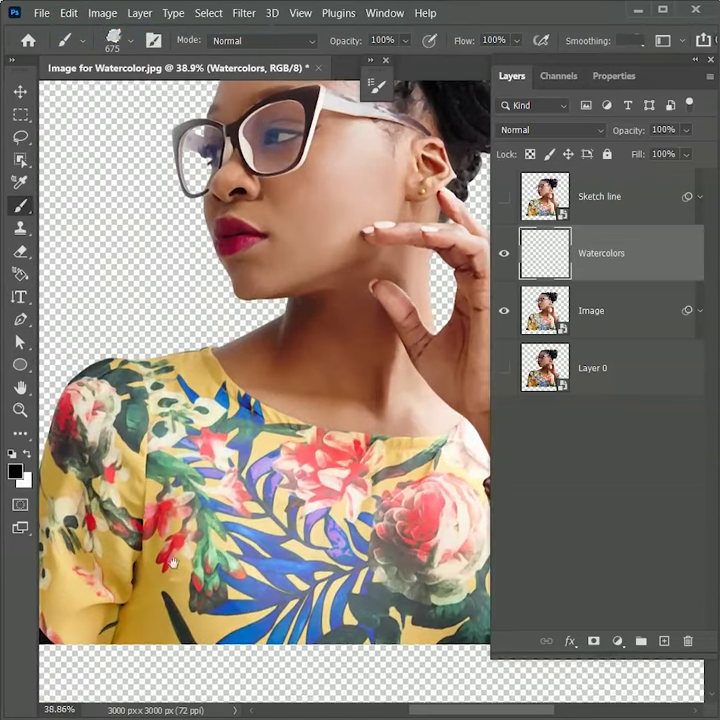
left_click_drag(176, 562, 301, 482)
scroll(145, 530, "up", 2)
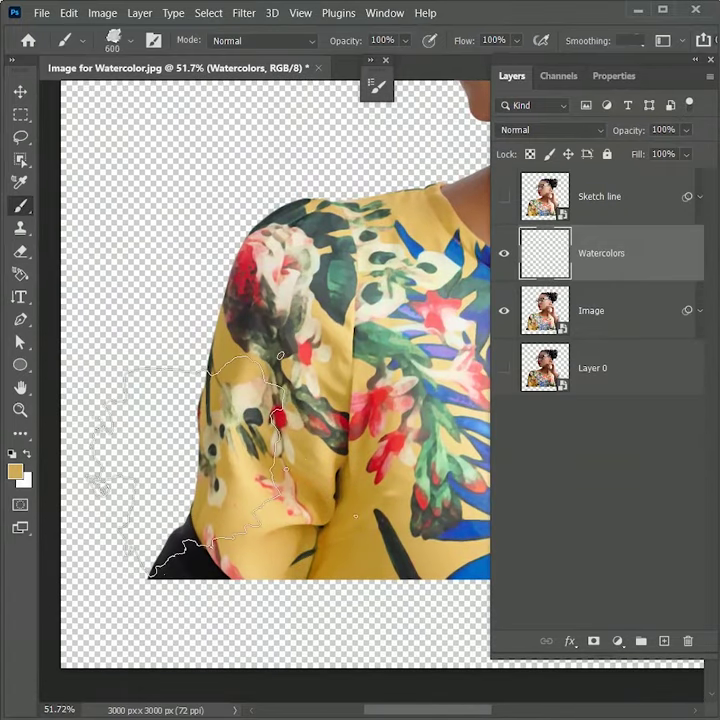
key("bracketleft")
key("bracketleft")
mouse_move(195, 481)
left_mouse_down()
mouse_move(195, 420)
mouse_move(190, 318)
mouse_move(214, 280)
left_mouse_up()
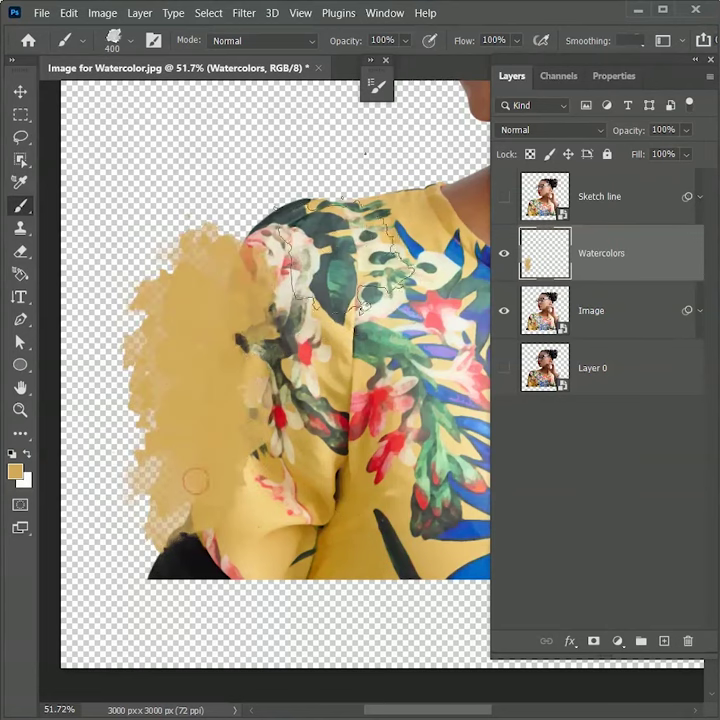
Step: Paint the shoulder with red and green sampled from the floral print and the edge beside the neck with sampled yellow
left_click(301, 350, "alt")
mouse_move(282, 318)
left_mouse_down()
mouse_move(240, 243)
mouse_move(289, 174)
left_mouse_up()
left_click(347, 236, "alt")
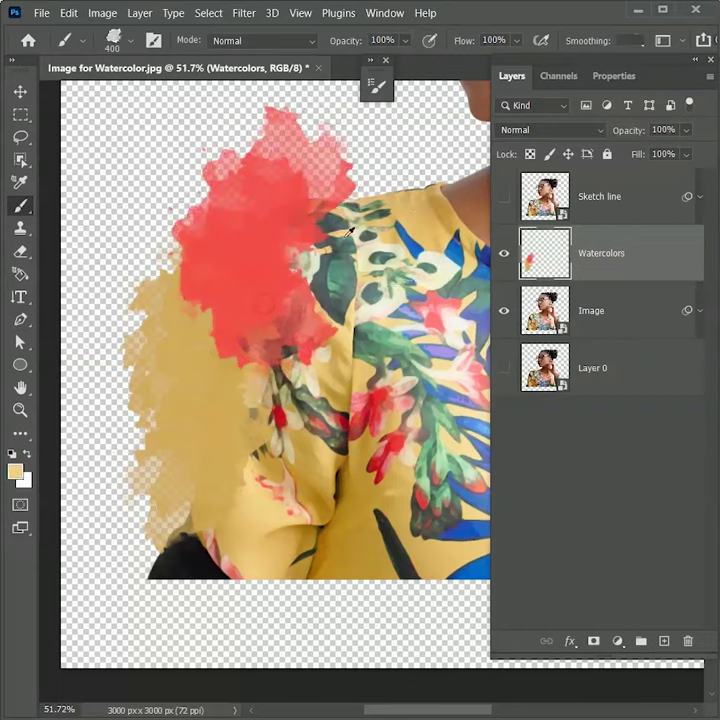
left_click(336, 255, "alt")
left_click_drag(322, 215, 298, 172)
left_click(410, 196, "alt")
left_click(385, 182)
Step: Paint dark green sampled from the print over the upper sleeve and sampled skin brown over the base of the neck
left_click(254, 335, "alt")
left_click(293, 305)
left_click_drag(381, 273, 204, 366)
left_click(351, 241, "alt")
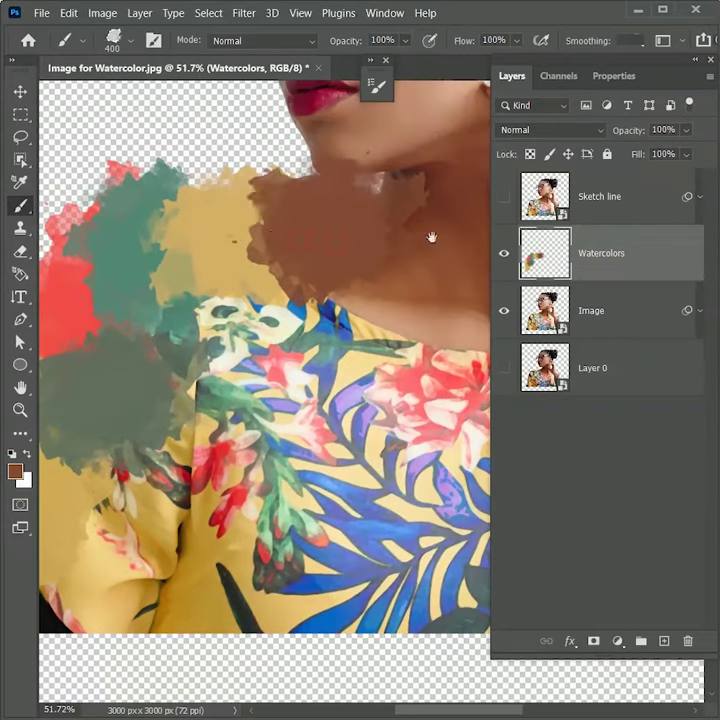
Step: Paint dark red sampled from the lips over the mouth and sampled skin tones along the front of the face
left_click_drag(432, 237, 300, 385)
left_click(180, 233, "alt")
left_click(162, 265)
mouse_move(155, 170)
left_mouse_down()
mouse_move(268, 342)
mouse_move(250, 255)
left_mouse_up()
Step: Paint the front hair with sampled dark gray and the braided bun with near-black sampled from the braids
left_click(268, 342, "alt")
left_click_drag(400, 195, 130, 242)
left_click(120, 225)
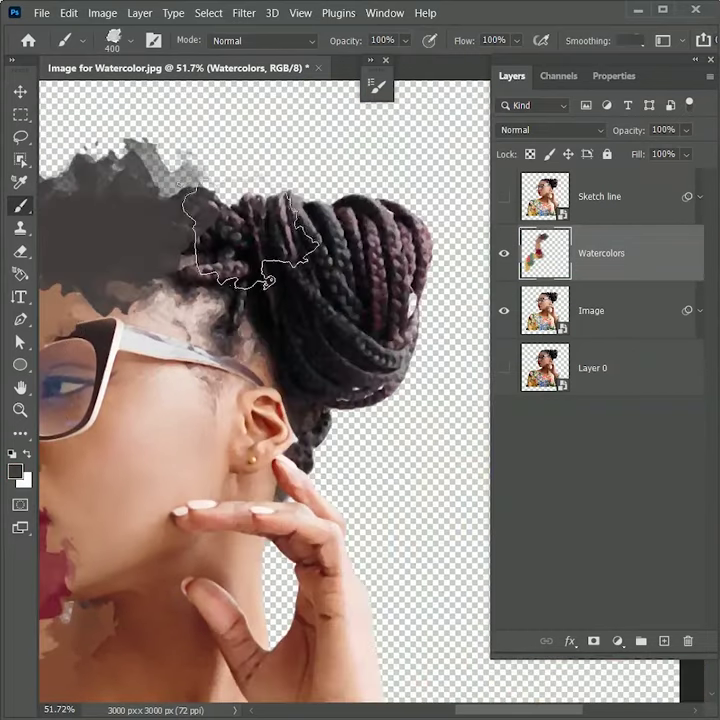
mouse_move(250, 235)
left_mouse_down()
mouse_move(405, 266)
mouse_move(370, 215)
left_mouse_up()
left_click(370, 250, "alt")
left_click_drag(400, 300, 310, 355)
Step: Cover the ear, fingers and outer side of the hand with sampled peach and pale pink skin tones
left_click_drag(244, 393, 297, 255)
left_click(289, 277, "alt")
left_click(297, 298)
left_click_drag(320, 300, 372, 392)
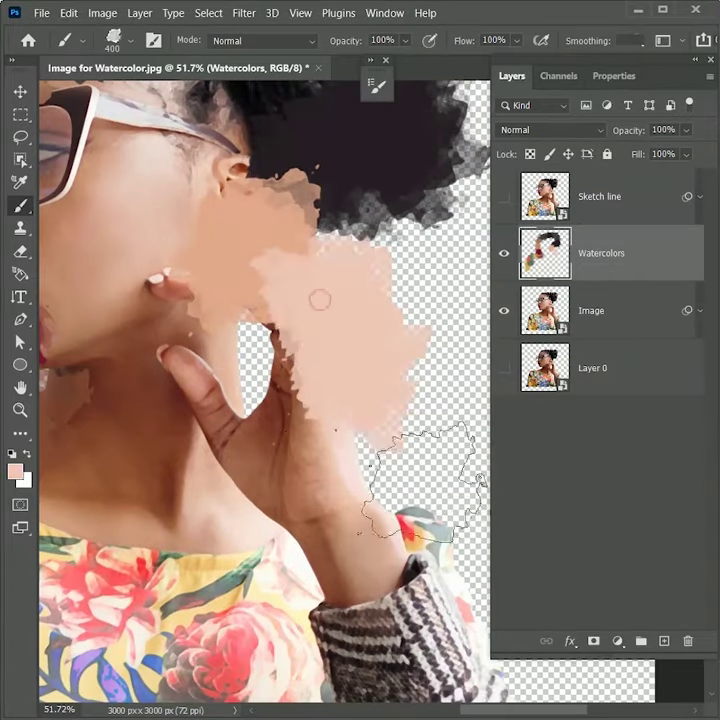
left_click(410, 465)
left_click_drag(410, 470, 272, 234)
left_click(276, 292)
Step: Paint the wrist and patterned jacket sleeve with colors sampled from the image, including a dark tone along the outer sleeve
left_click(325, 503, "alt")
left_click_drag(355, 385, 390, 480)
left_click_drag(342, 525, 246, 377)
left_click(251, 418, "alt")
left_click_drag(140, 431, 340, 489)
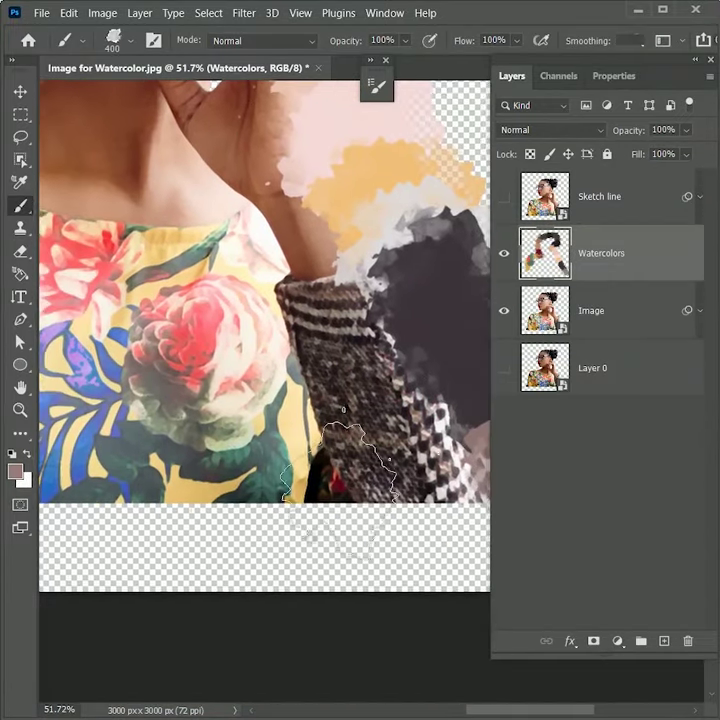
Step: Paint yellow and blue sampled from the floral dress along its lower edge
left_click(298, 460, "alt")
left_click(295, 490)
mouse_move(229, 477)
left_mouse_down()
mouse_move(414, 461)
mouse_move(251, 415)
left_mouse_up()
left_click(395, 465, "alt")
left_click(398, 458)
left_click(262, 405, "alt")
left_click(310, 395)
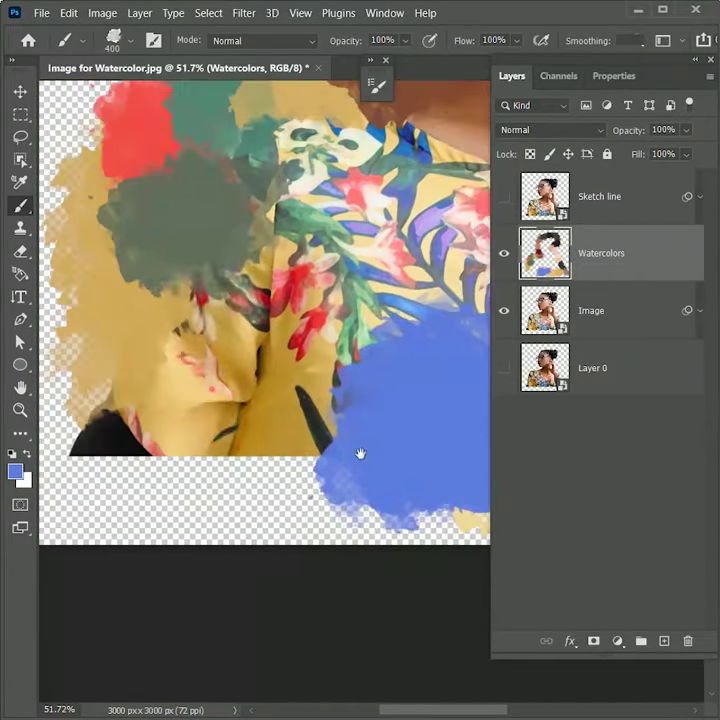
Step: Paint mustard over the lower sleeve and coral pink and light purple across the dress front, using colors sampled from the print
left_click(250, 380, "alt")
mouse_move(220, 315)
left_mouse_down()
mouse_move(230, 330)
mouse_move(372, 340)
left_mouse_up()
scroll(230, 330, "down", 4)
left_click(185, 298, "alt")
left_click(161, 289)
left_click(262, 335, "alt")
scroll(372, 340, "down", 4)
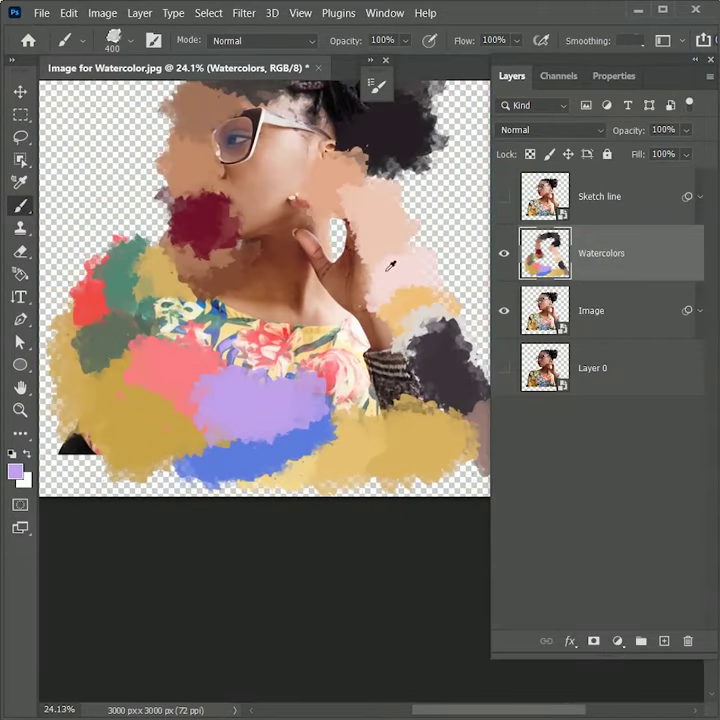
Step: Fill the remaining gaps around the hand, neck and dress with brush dabs in colors sampled from the portrait
left_click(348, 268, "alt")
left_click(337, 230)
left_click_drag(337, 232, 354, 354)
scroll(252, 364, "down", 1)
left_click(214, 384, "alt")
left_click_drag(247, 374, 282, 362)
mouse_move(282, 362)
left_mouse_down()
mouse_move(262, 270)
mouse_move(256, 341)
left_mouse_up()
Step: Move the Watercolors layer directly below the Image layer
left_click_drag(624, 263, 660, 328)
key("v")
scroll(283, 371, "up", 3)
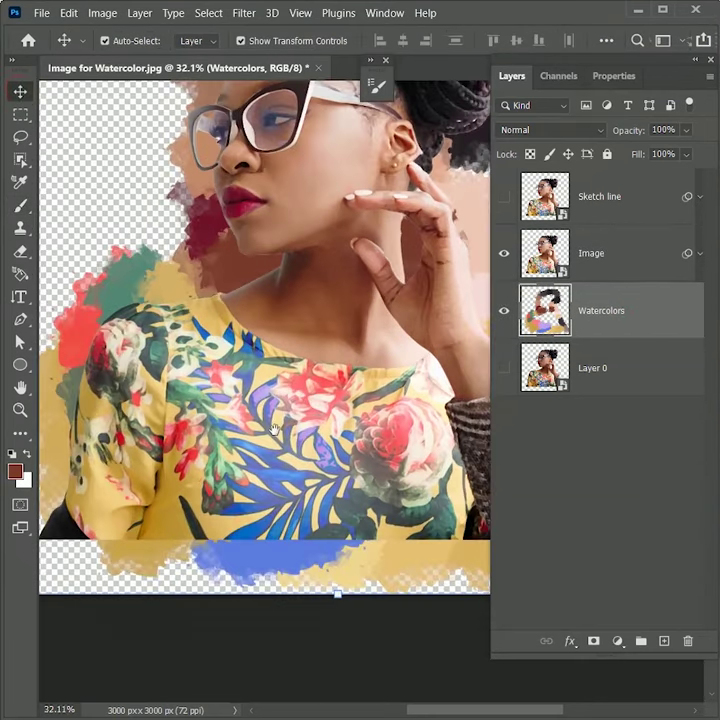
Step: Hide the Watercolors layer and add a black layer mask that hides everything on the Image layer
left_click(504, 311)
left_click(632, 255)
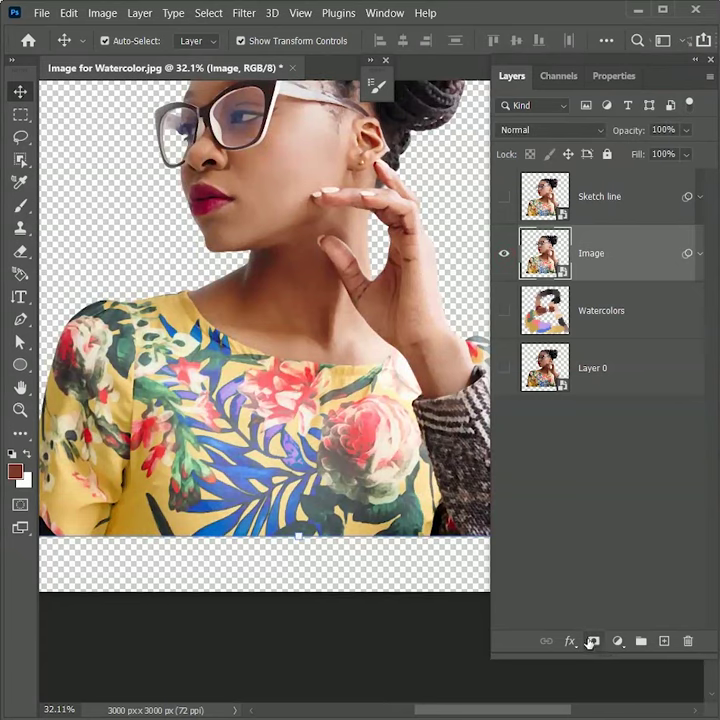
left_click(594, 641, "alt")
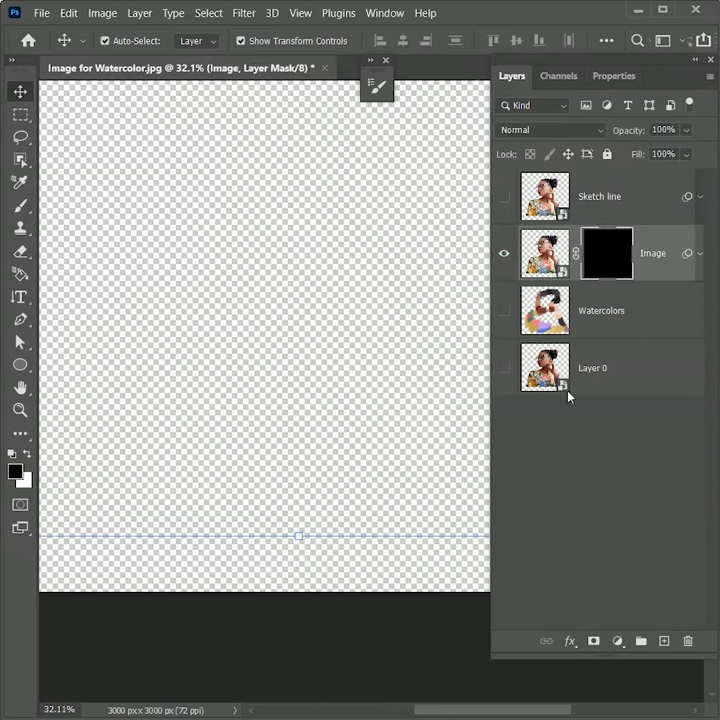
Step: Paint over the face on the Image mask in white with the 400 px splatter brush at 20% opacity
scroll(275, 265, "down", 4)
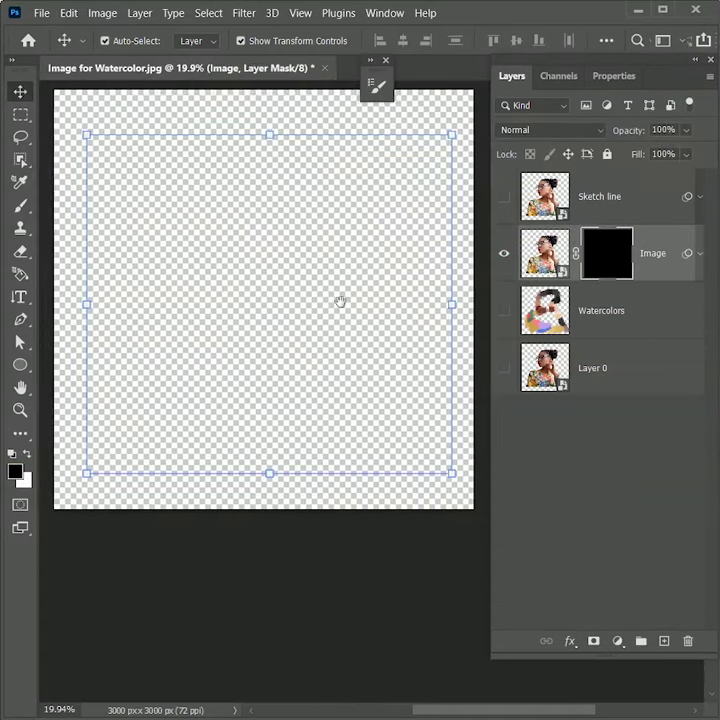
left_click_drag(340, 301, 347, 322)
scroll(197, 330, "up", 2)
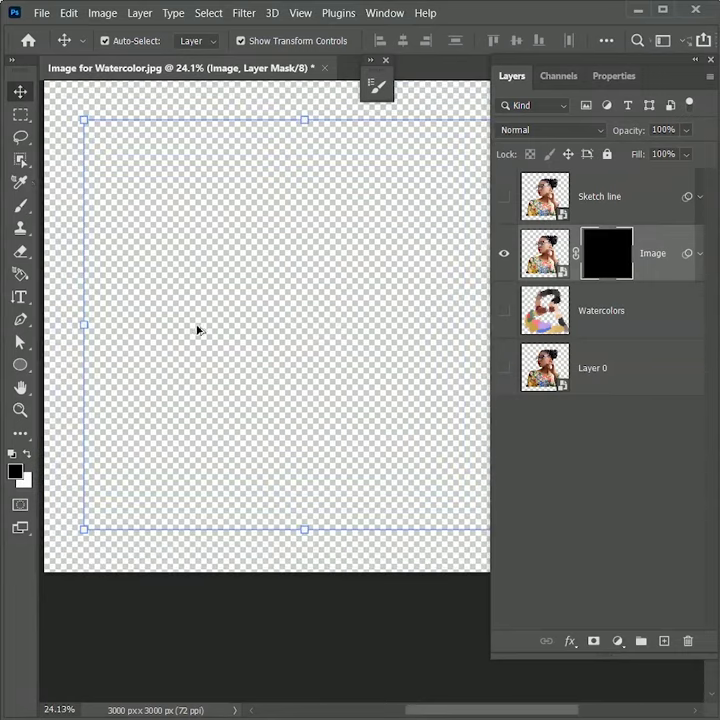
left_click(19, 208)
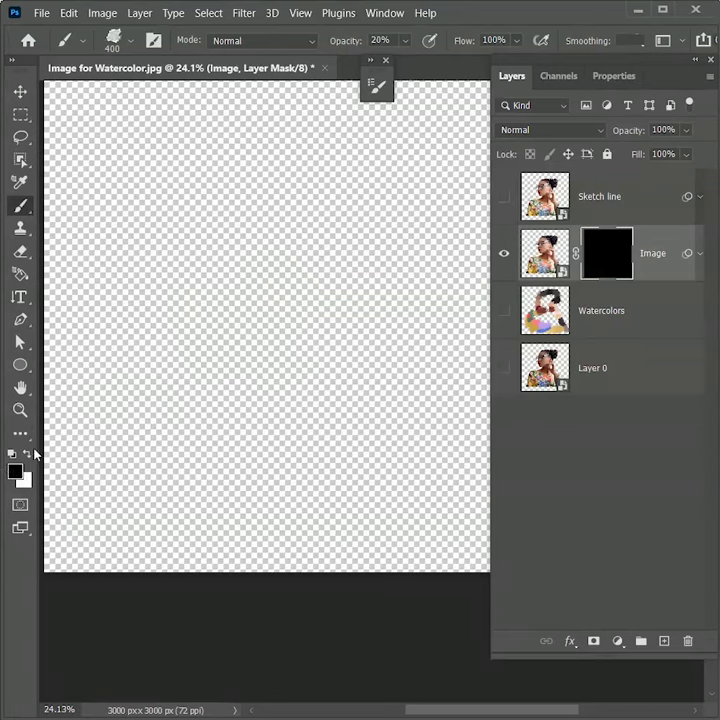
mouse_move(268, 241)
left_mouse_down()
mouse_move(260, 268)
mouse_move(321, 217)
mouse_move(293, 233)
left_mouse_up()
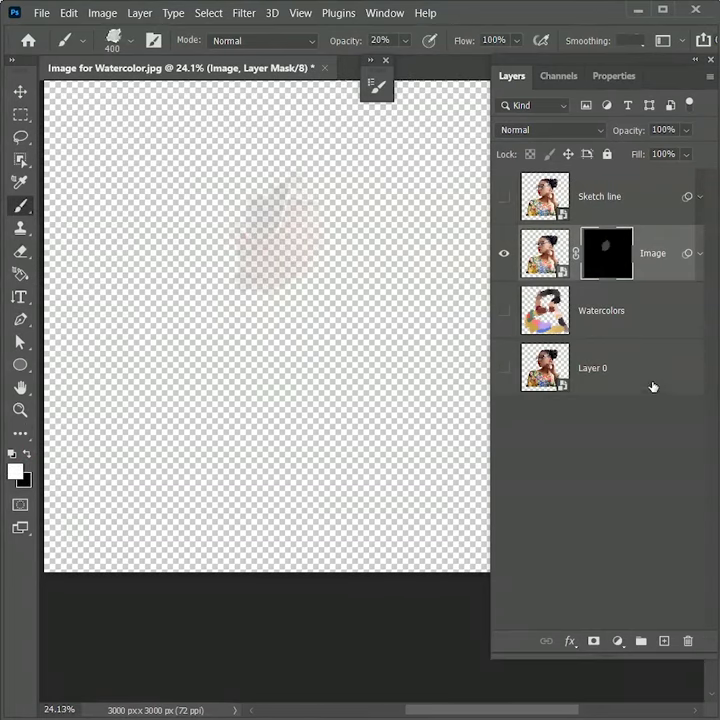
Step: Add a white (ffffff) Solid Color fill layer directly above Layer 0
left_click(652, 386)
left_click(617, 641)
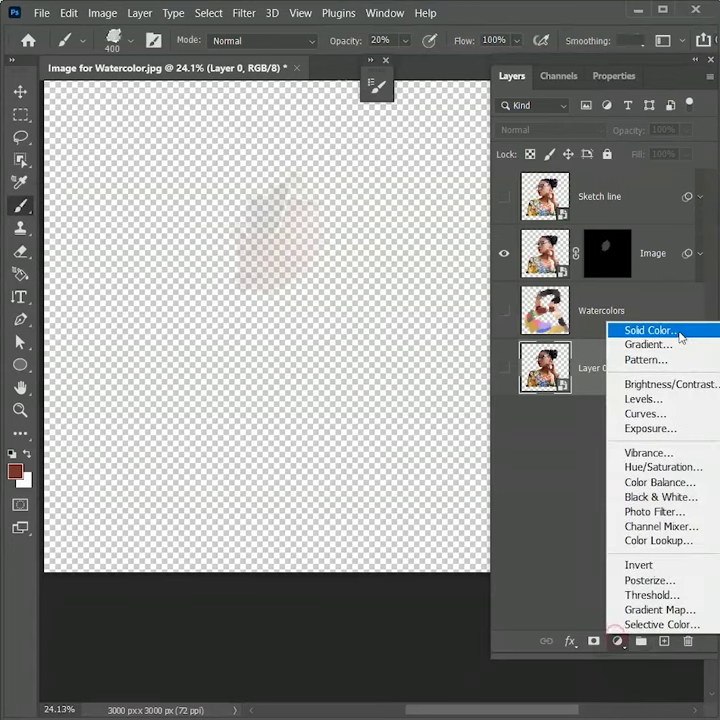
left_click(680, 336)
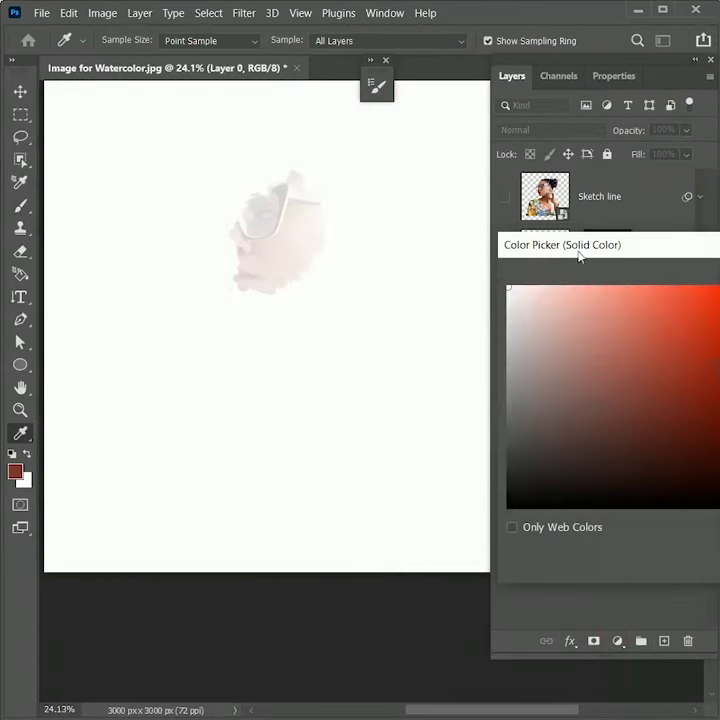
left_click_drag(579, 250, 331, 245)
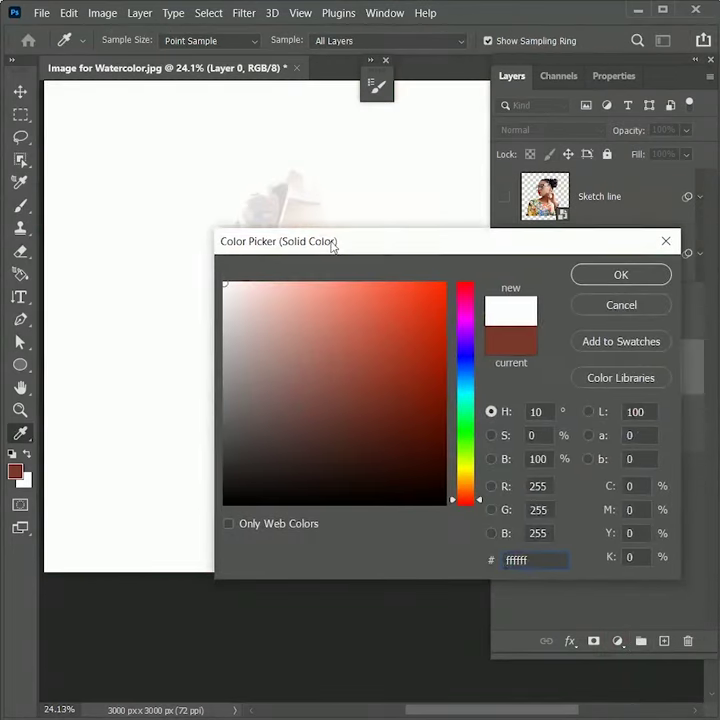
left_click(615, 282)
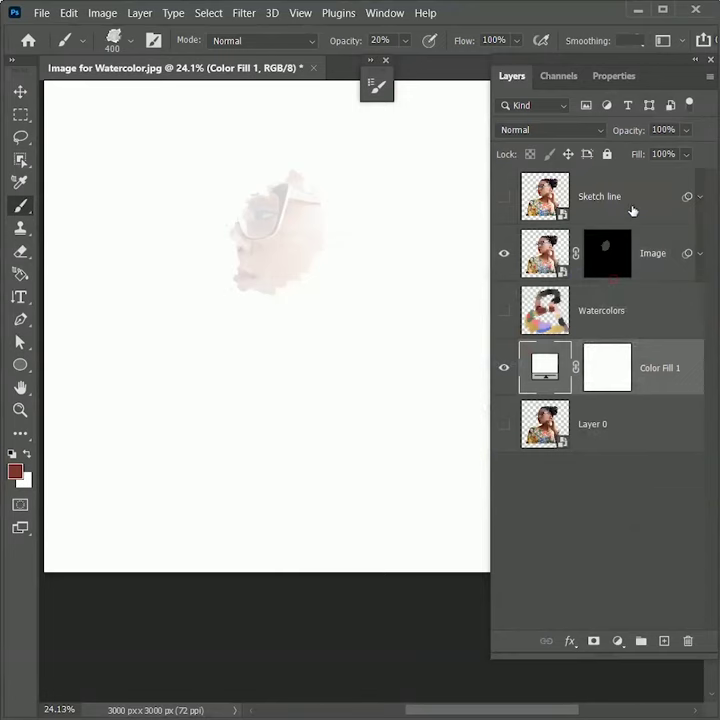
Step: Build up white strokes on the Image mask at 20% opacity to reveal the head, hand and upper dress with ragged, faded edges
left_click(612, 256)
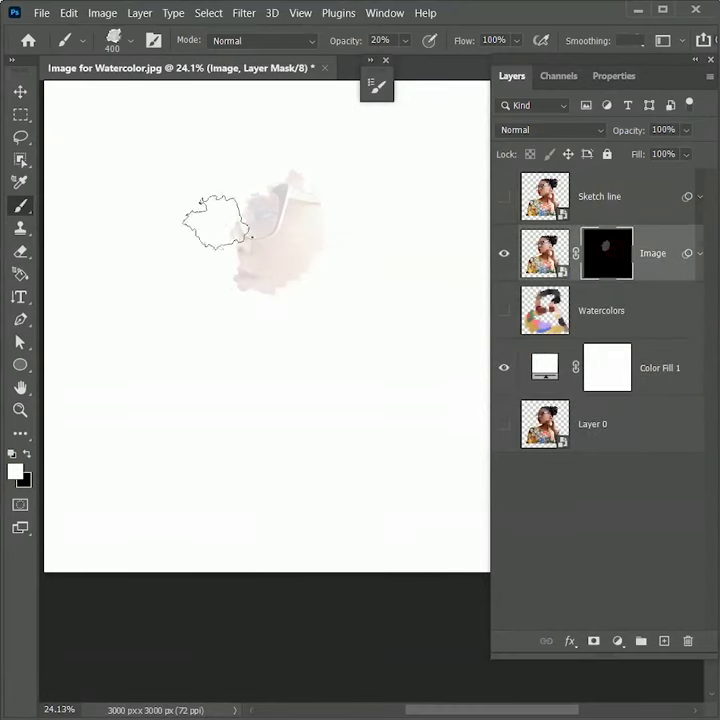
mouse_move(293, 240)
left_mouse_down()
mouse_move(370, 201)
mouse_move(254, 281)
mouse_move(337, 161)
mouse_move(238, 178)
mouse_move(357, 302)
mouse_move(201, 354)
mouse_move(415, 413)
mouse_move(375, 162)
mouse_move(264, 142)
left_mouse_up()
scroll(264, 142, "up", 4)
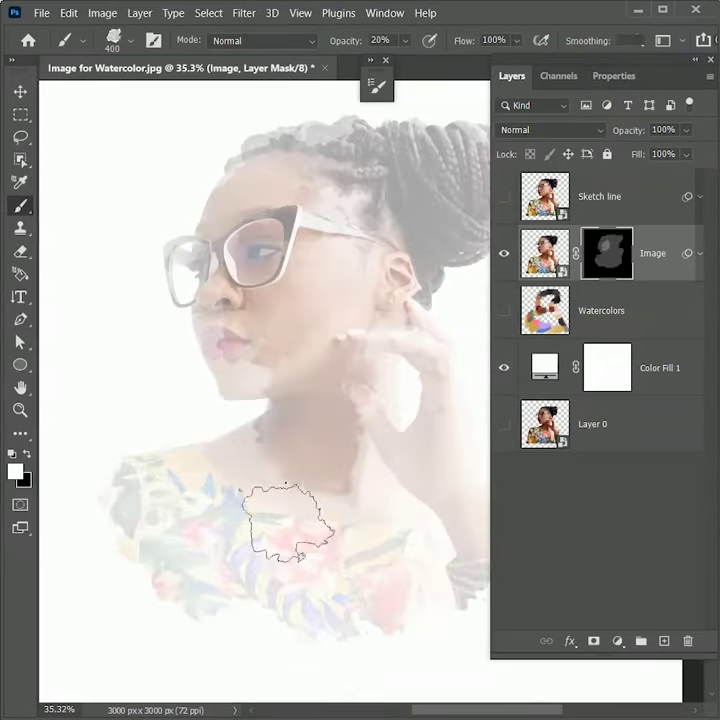
mouse_move(289, 522)
left_mouse_down()
mouse_move(225, 487)
mouse_move(226, 515)
mouse_move(388, 527)
mouse_move(431, 526)
mouse_move(446, 490)
mouse_move(405, 423)
mouse_move(338, 392)
mouse_move(361, 331)
mouse_move(270, 365)
mouse_move(270, 234)
mouse_move(318, 197)
mouse_move(395, 174)
mouse_move(436, 166)
left_mouse_up()
left_click_drag(348, 277, 304, 292)
mouse_move(185, 292)
left_mouse_down()
mouse_move(249, 193)
mouse_move(310, 215)
mouse_move(396, 208)
mouse_move(300, 262)
mouse_move(300, 438)
mouse_move(264, 436)
mouse_move(230, 528)
mouse_move(230, 555)
mouse_move(351, 585)
mouse_move(322, 521)
mouse_move(344, 503)
mouse_move(335, 356)
mouse_move(390, 506)
mouse_move(327, 377)
mouse_move(347, 361)
mouse_move(336, 185)
mouse_move(256, 217)
mouse_move(228, 216)
mouse_move(305, 184)
mouse_move(355, 192)
mouse_move(427, 188)
mouse_move(289, 273)
mouse_move(262, 307)
mouse_move(225, 331)
mouse_move(211, 254)
mouse_move(226, 224)
mouse_move(305, 300)
mouse_move(327, 434)
mouse_move(149, 568)
mouse_move(181, 547)
mouse_move(385, 545)
mouse_move(360, 475)
mouse_move(376, 438)
mouse_move(335, 322)
mouse_move(379, 525)
mouse_move(471, 535)
left_mouse_up()
mouse_move(162, 515)
left_mouse_down()
mouse_move(257, 448)
mouse_move(283, 487)
mouse_move(394, 363)
mouse_move(326, 253)
mouse_move(297, 238)
left_mouse_up()
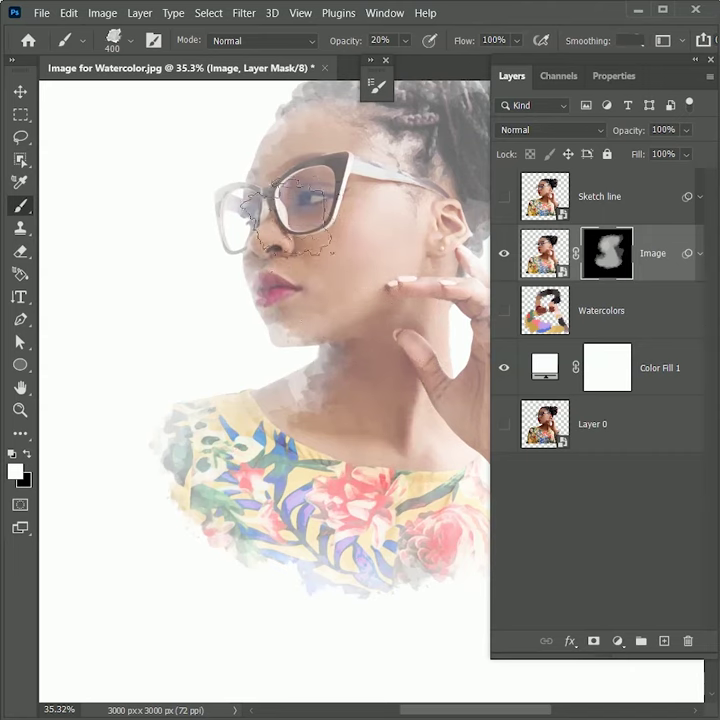
mouse_move(373, 121)
left_mouse_down()
mouse_move(278, 246)
mouse_move(220, 252)
mouse_move(310, 260)
mouse_move(400, 320)
left_mouse_up()
mouse_move(212, 381)
left_mouse_down()
mouse_move(170, 345)
mouse_move(225, 335)
mouse_move(265, 405)
mouse_move(305, 300)
mouse_move(240, 290)
mouse_move(312, 362)
left_mouse_up()
mouse_move(270, 475)
left_mouse_down()
mouse_move(257, 566)
mouse_move(235, 568)
left_mouse_up()
left_click_drag(394, 630, 336, 507)
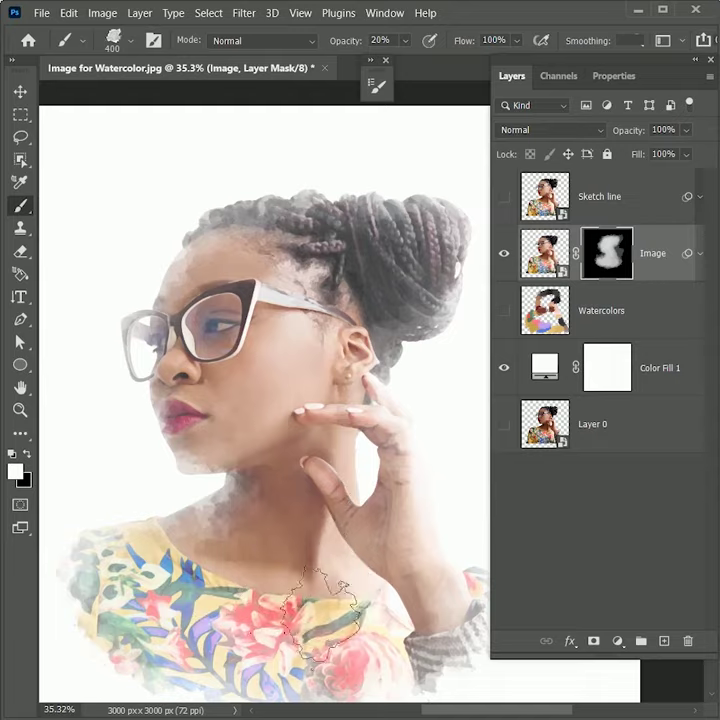
mouse_move(270, 535)
left_mouse_down()
mouse_move(255, 347)
mouse_move(273, 405)
left_mouse_up()
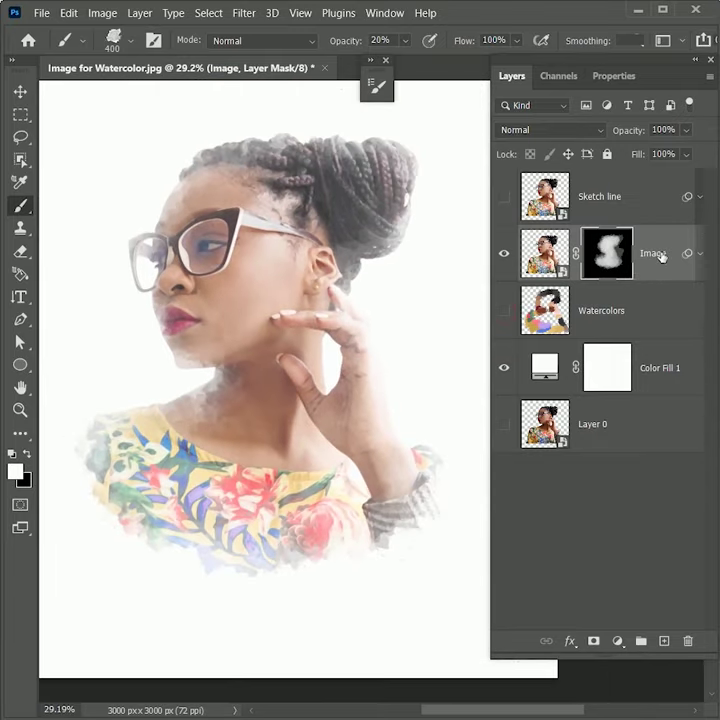
Step: Show the Sketch line layer again and duplicate it
left_click(661, 257)
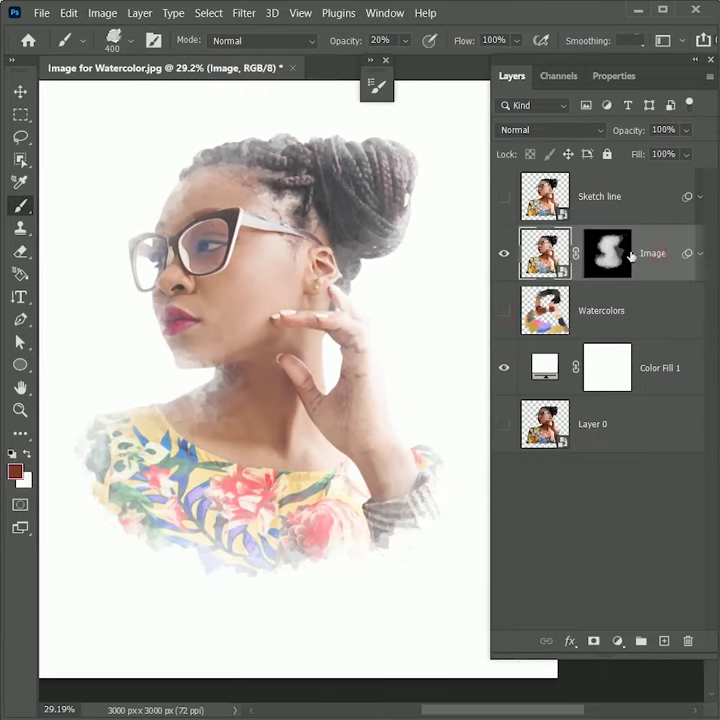
left_click(505, 198)
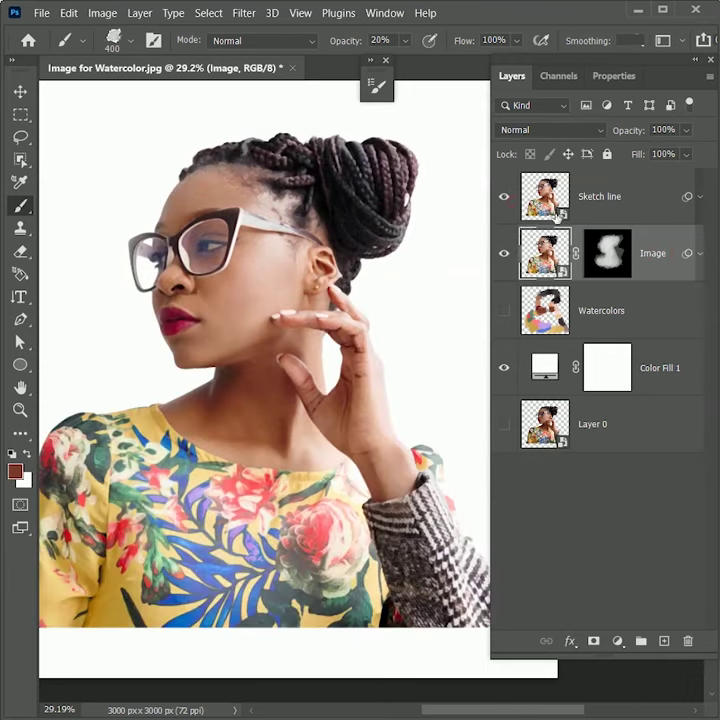
left_click(661, 195)
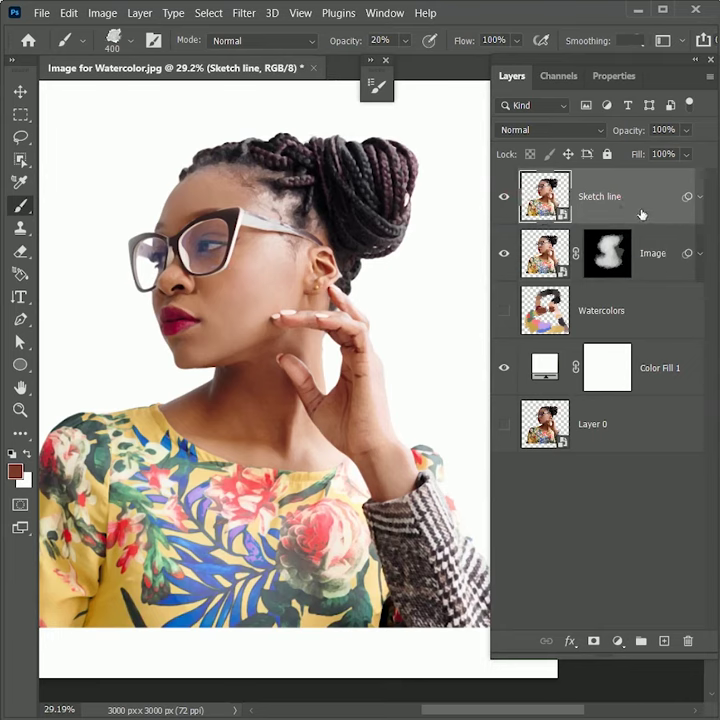
key("ctrl+j")
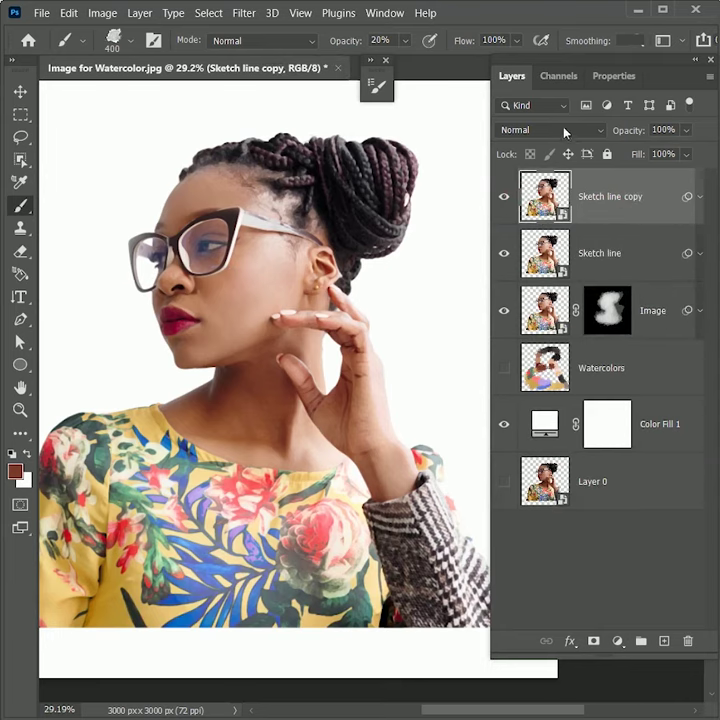
Step: Invert the colors of the duplicated Sketch line layer and set its blend mode to Color Dodge
key("ctrl+i")
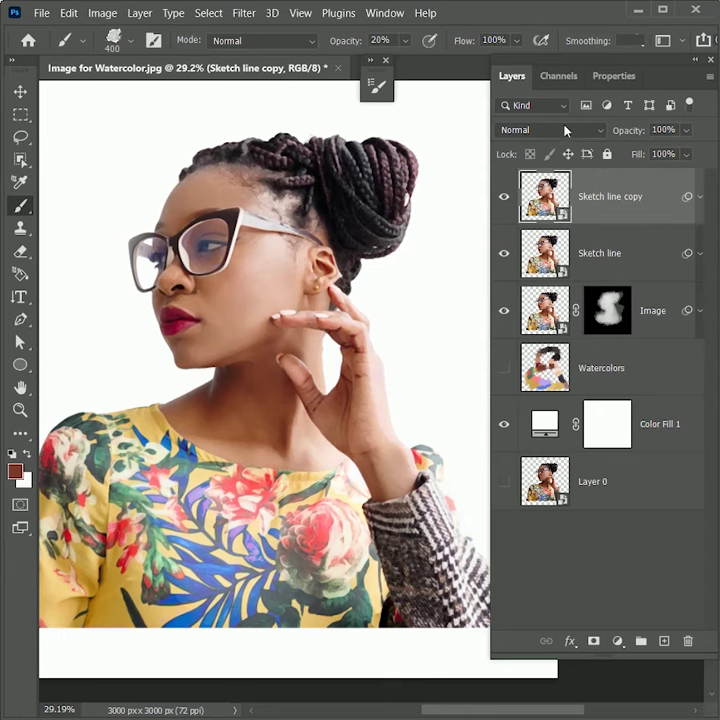
left_click(566, 130)
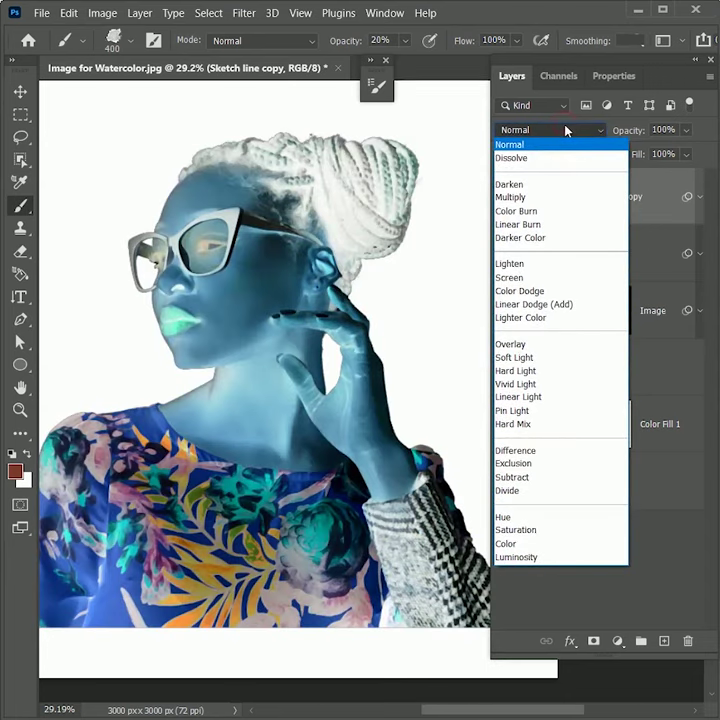
left_click(551, 292)
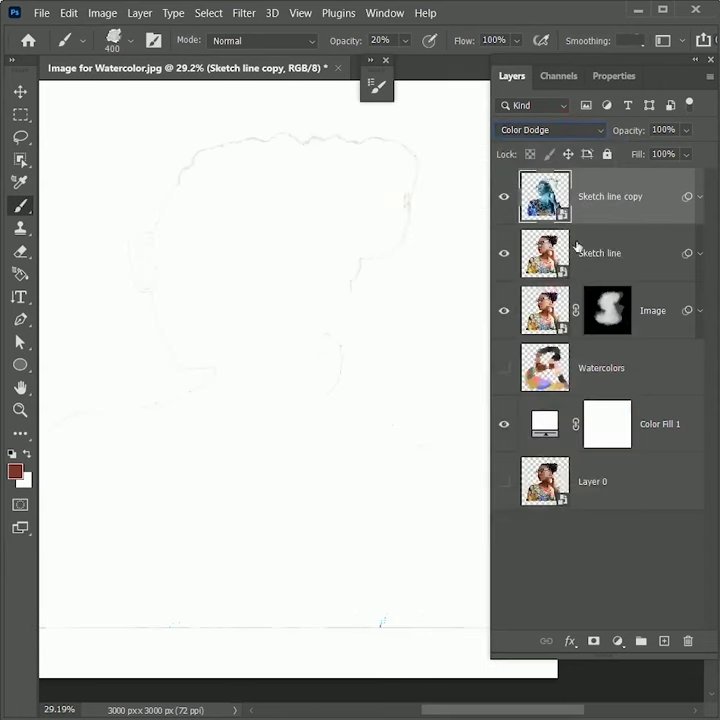
Step: Apply a Gaussian Blur with a 5.0-pixel radius to the inverted Sketch line copy layer
left_click(244, 13)
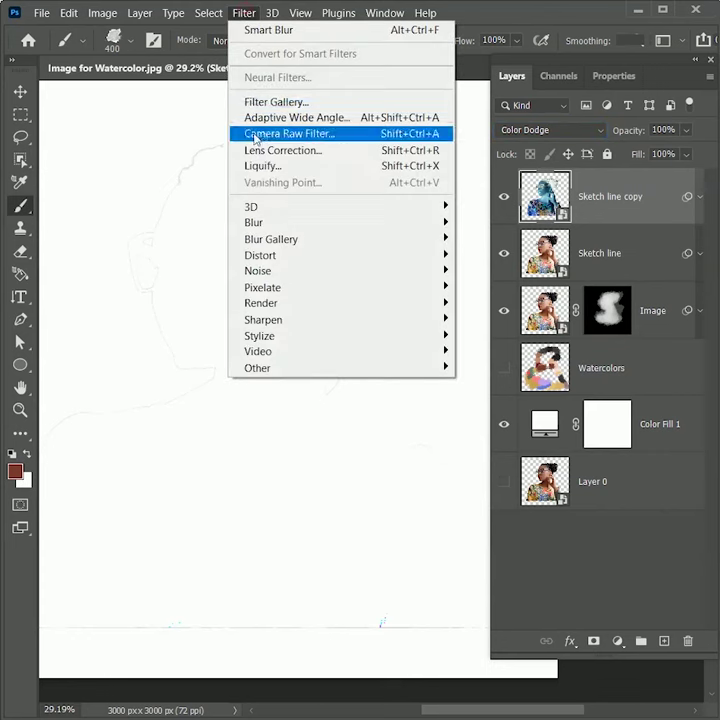
mouse_move(267, 228)
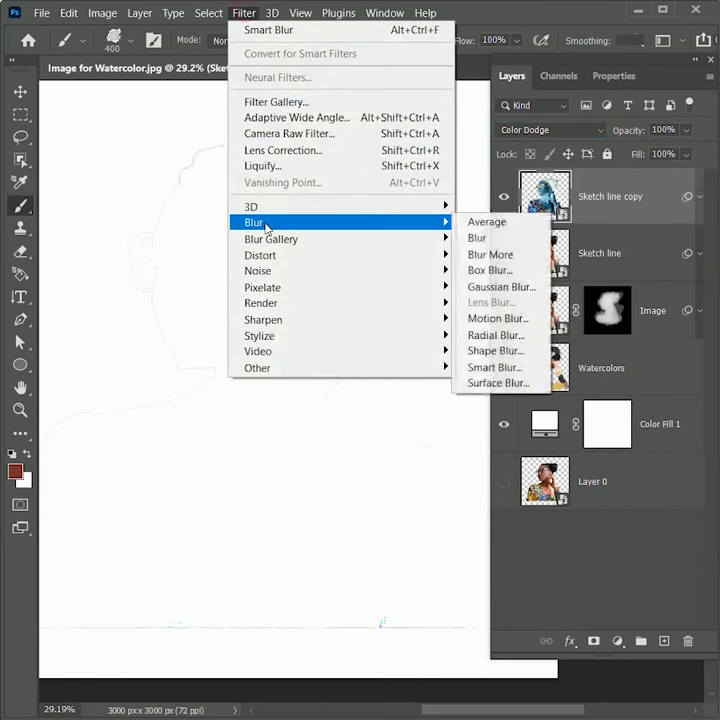
left_click(500, 287)
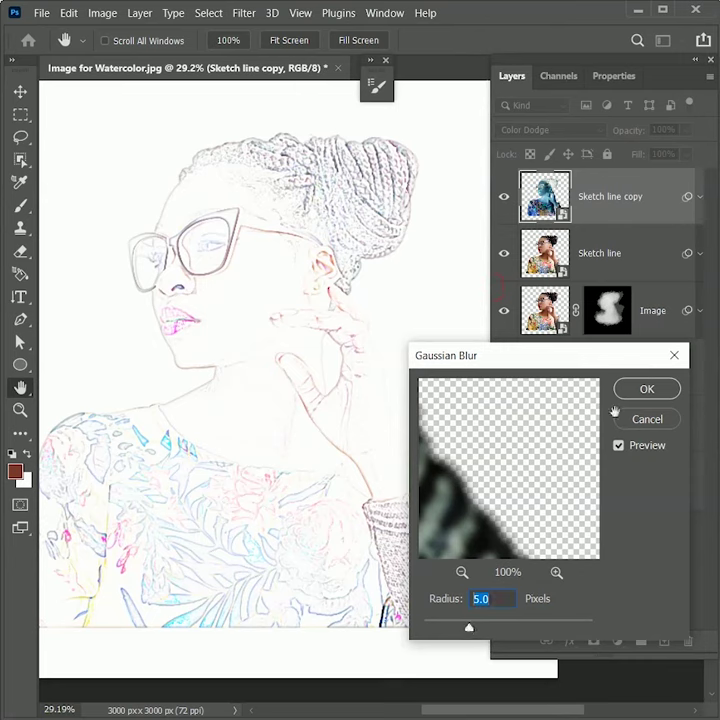
left_click(646, 387)
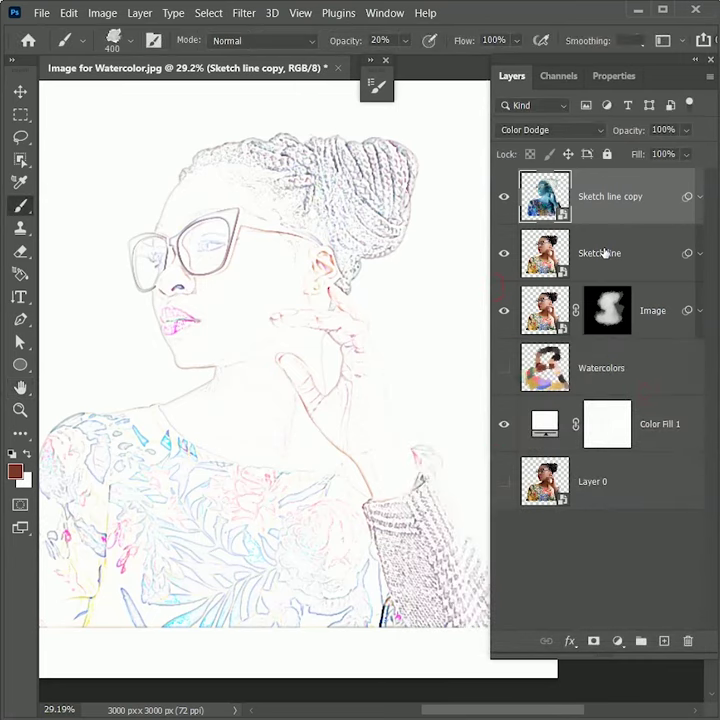
Step: Merge the two Sketch line layers and desaturate the result with Hue/Saturation at Saturation -100
left_click(603, 253, "shift")
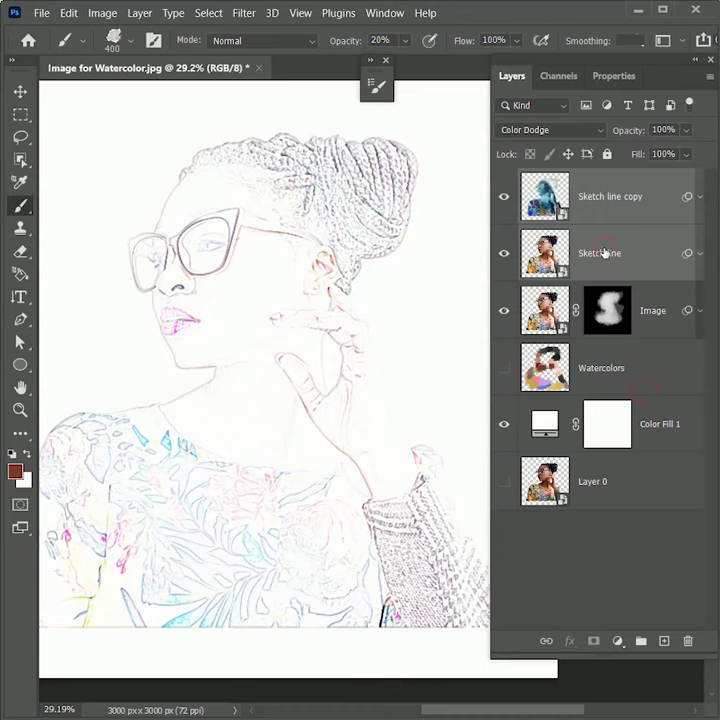
key("ctrl+e")
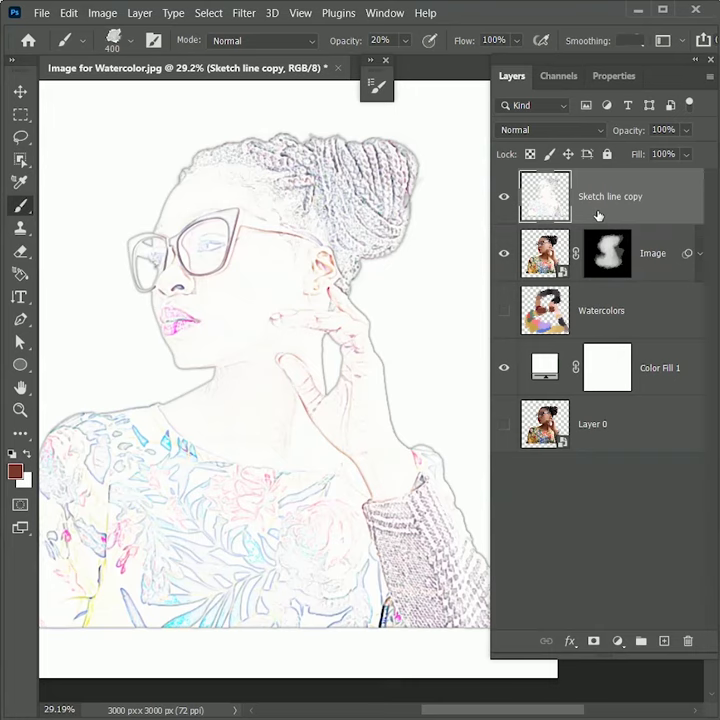
key("ctrl+u")
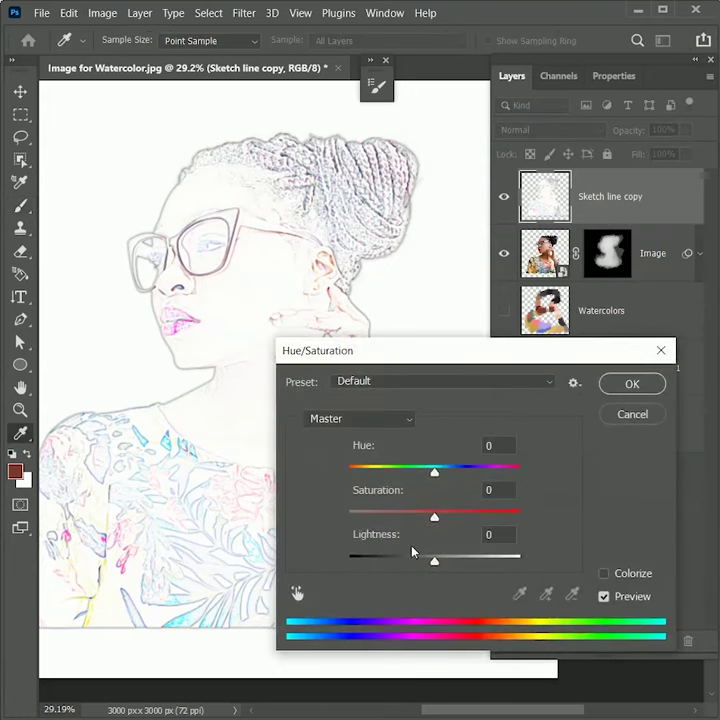
left_click_drag(434, 516, 328, 511)
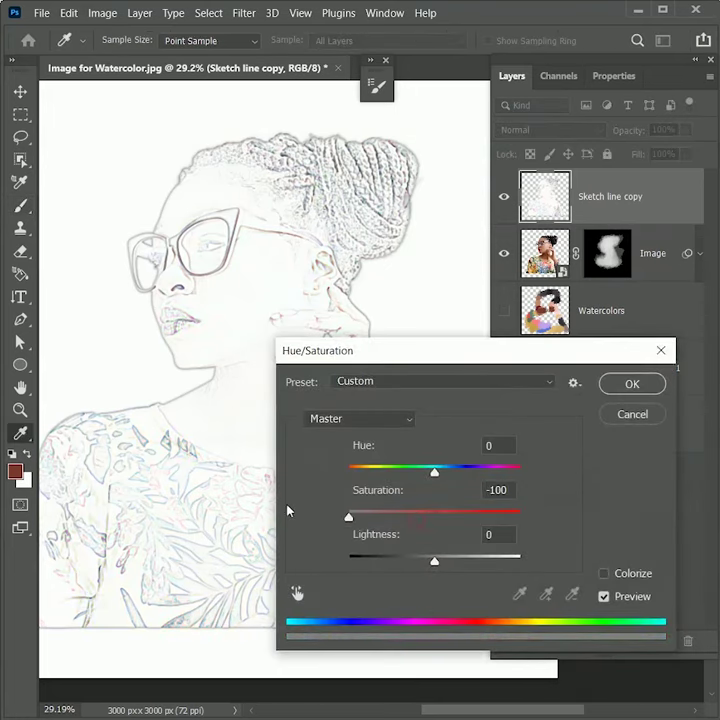
left_click(628, 384)
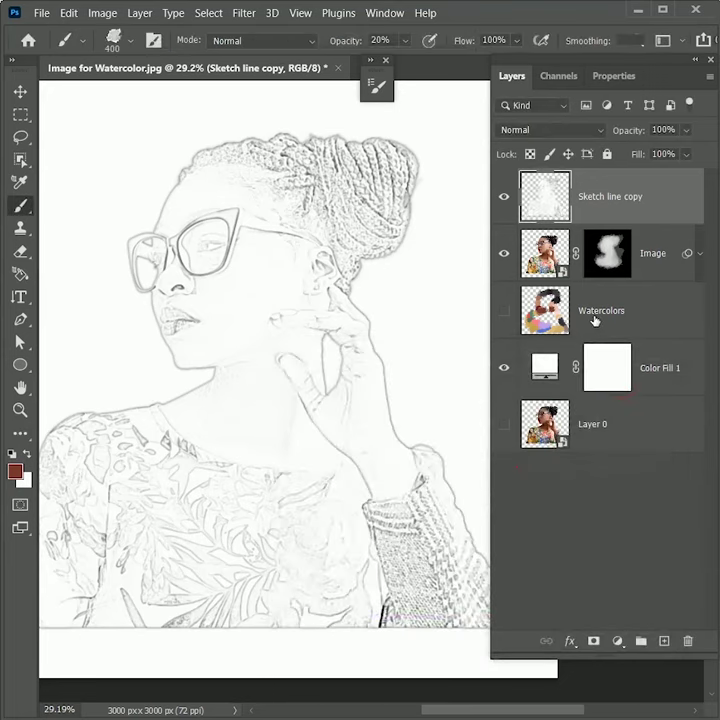
Step: Darken the sketch by duplicating its layer in Multiply mode and merging the two copies
key("ctrl+j")
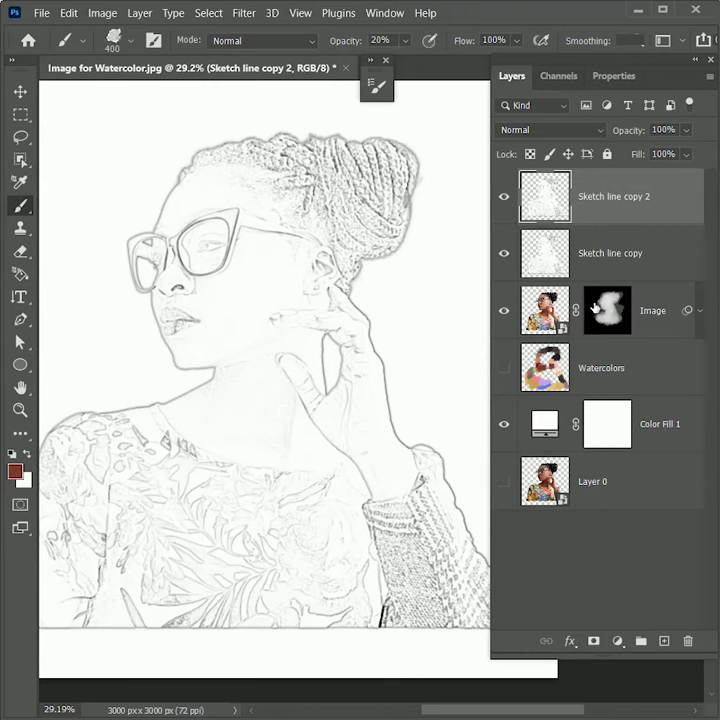
left_click(543, 132)
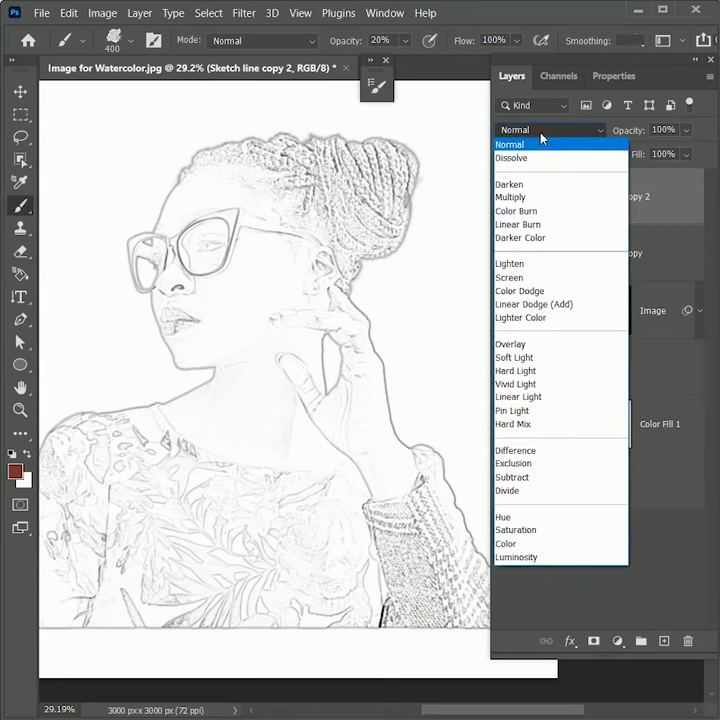
left_click(538, 199)
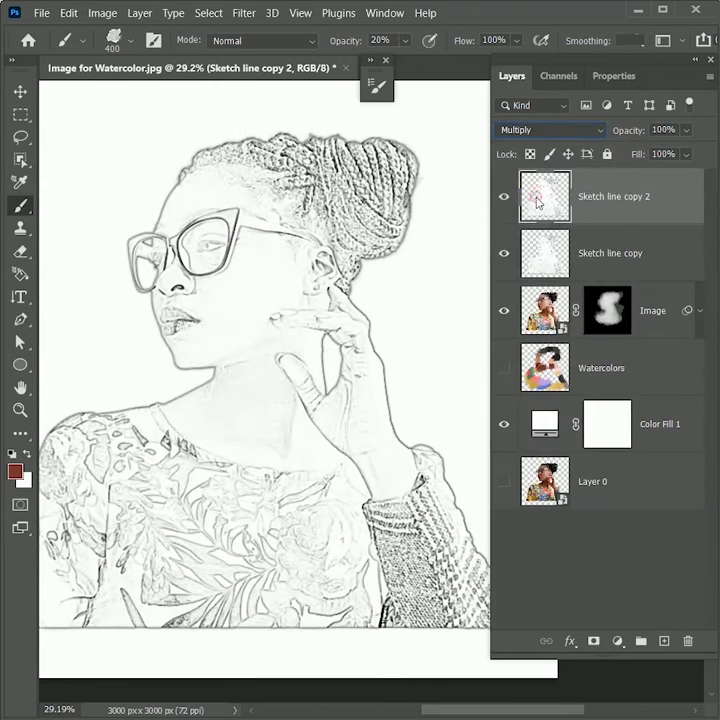
left_click(630, 257, "shift")
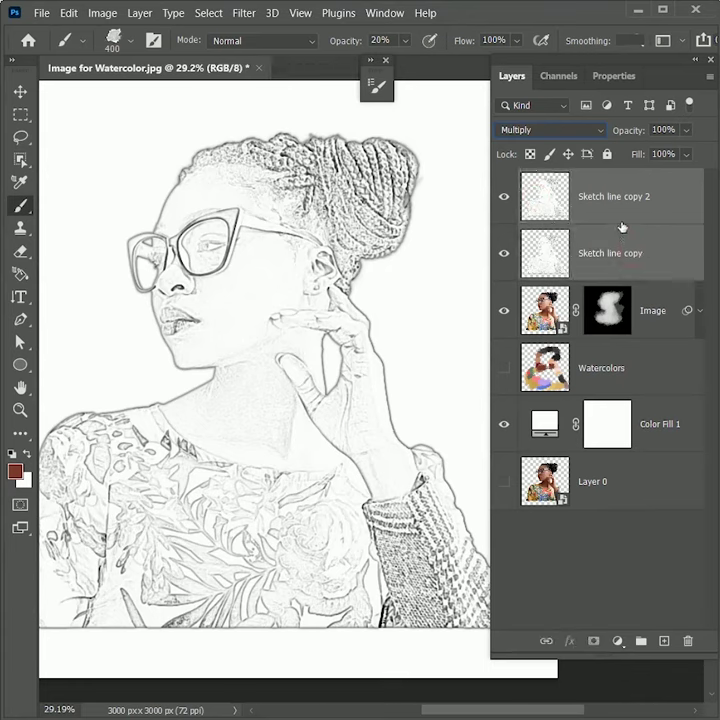
key("ctrl+e")
Step: Set the merged sketch layer's blend mode to Multiply and show the Watercolors layer
left_click(575, 133)
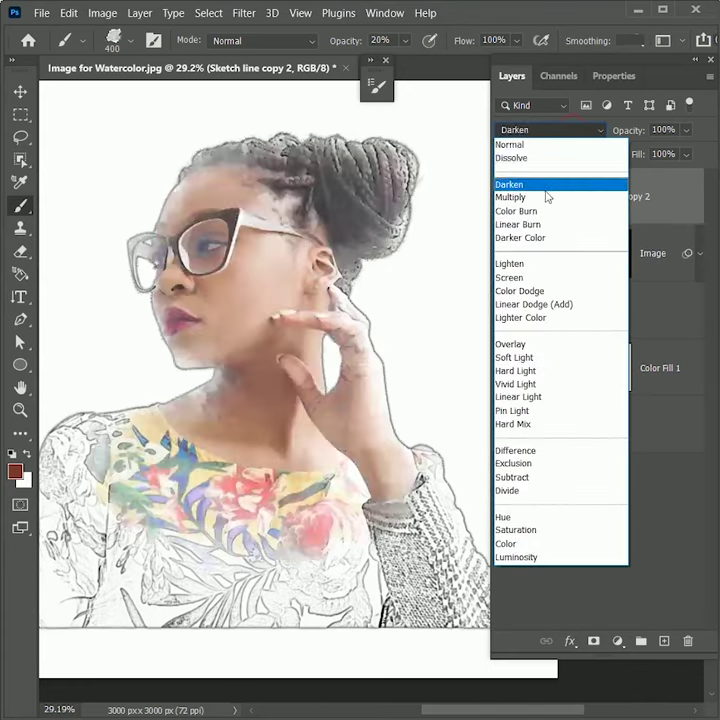
left_click(547, 197)
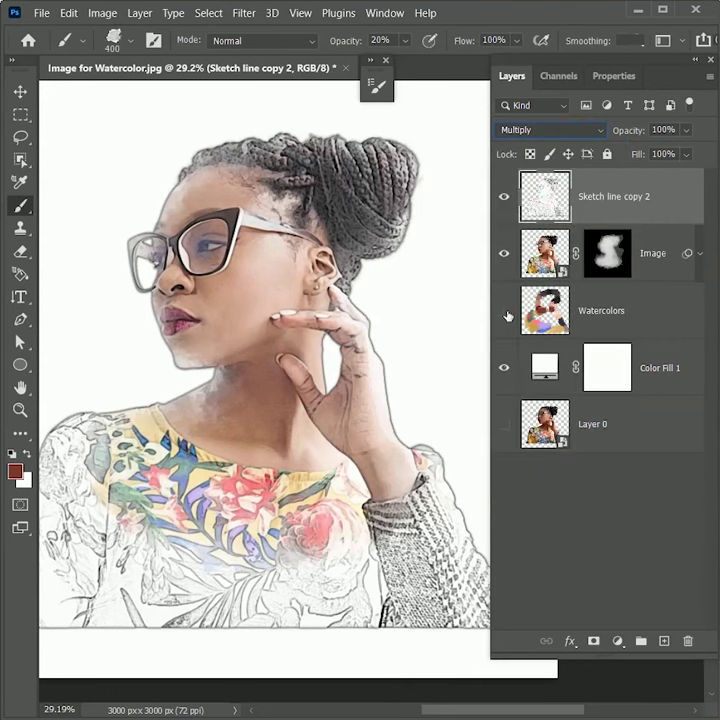
left_click(504, 312)
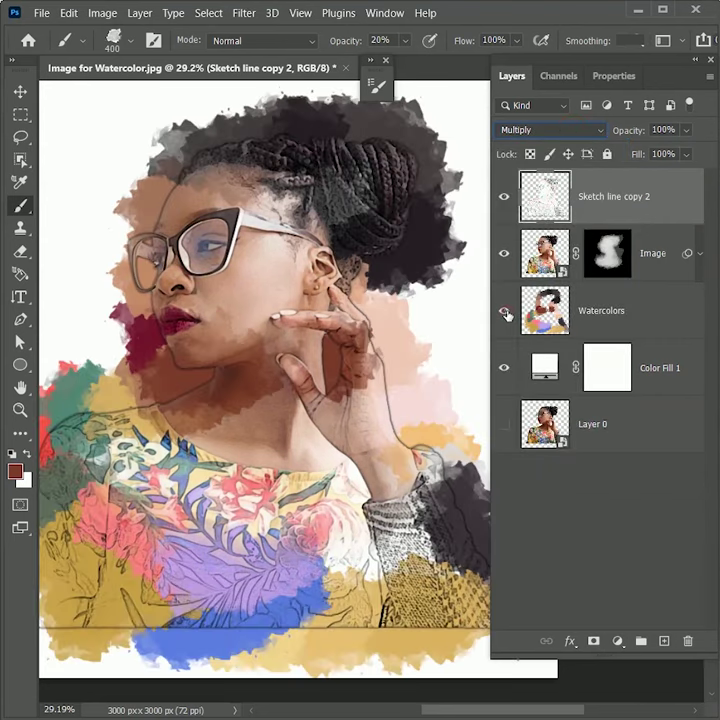
Step: Rename the merged sketch layer as Sketch line
double_click(611, 196)
left_click_drag(621, 196, 656, 196)
key("BackSpace")
key("Return")
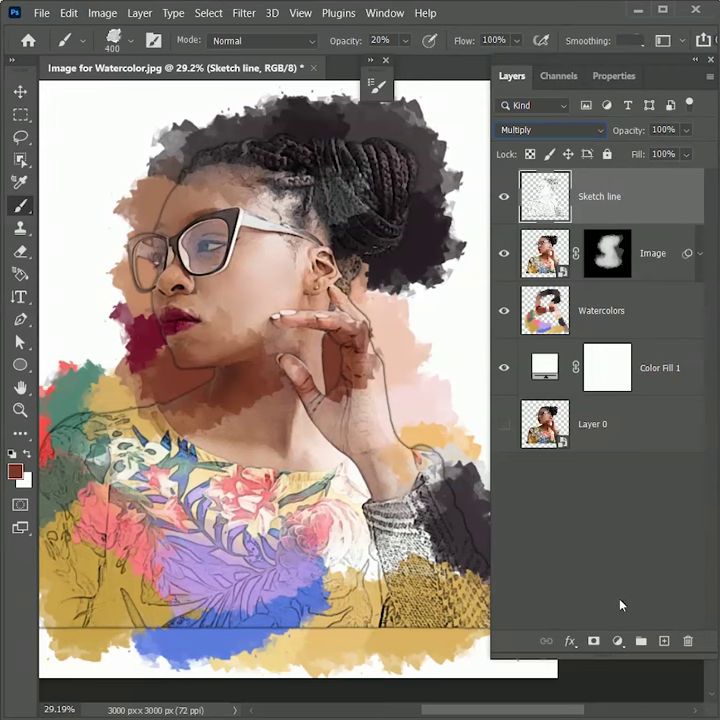
Step: Add a layer mask to the Sketch line layer and brush black over the sketch's lower-left corner at 20% opacity
left_click(593, 641)
scroll(321, 440, "down", 2)
left_click_drag(321, 440, 366, 371)
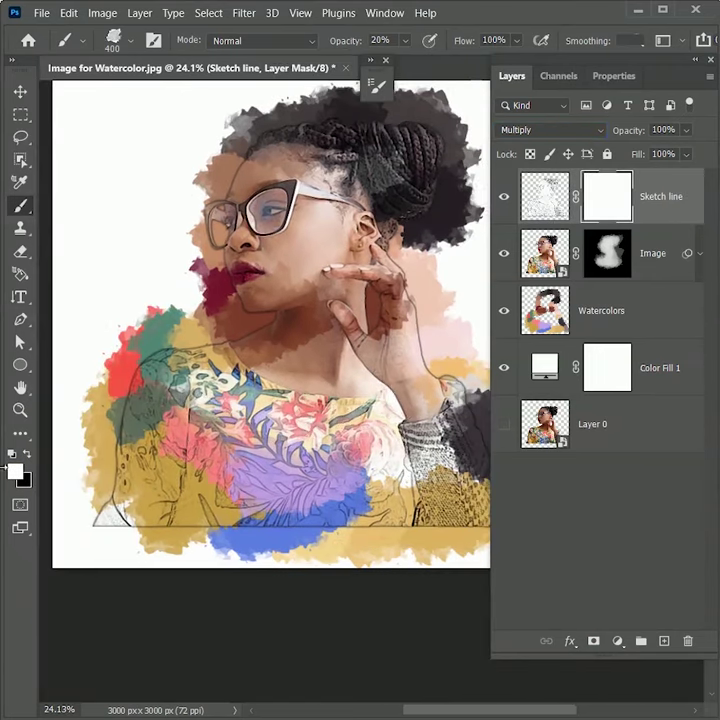
left_click(27, 454)
left_click_drag(75, 504, 125, 498)
Step: Switch the mask brush to Soft Round and raise its opacity to 100%
right_click(143, 212)
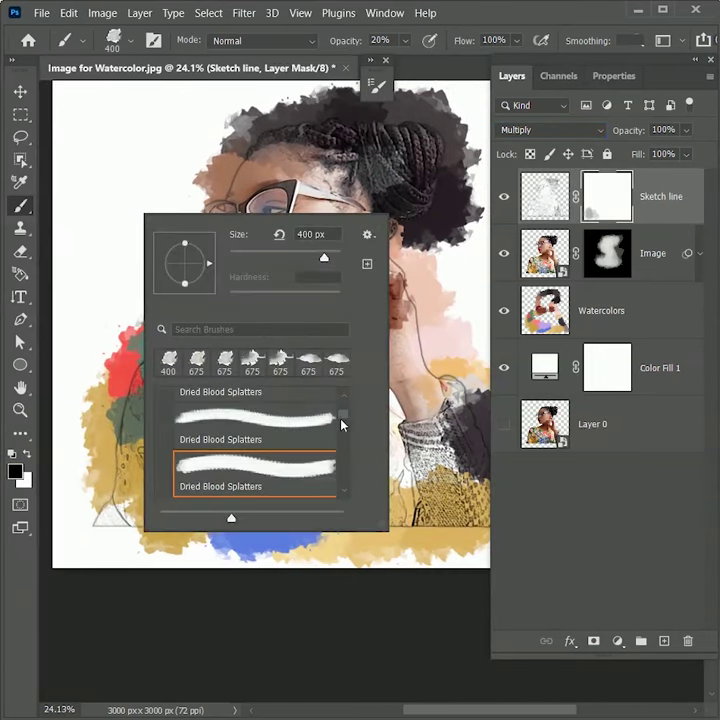
scroll(343, 424, "up", 3)
left_click(166, 399)
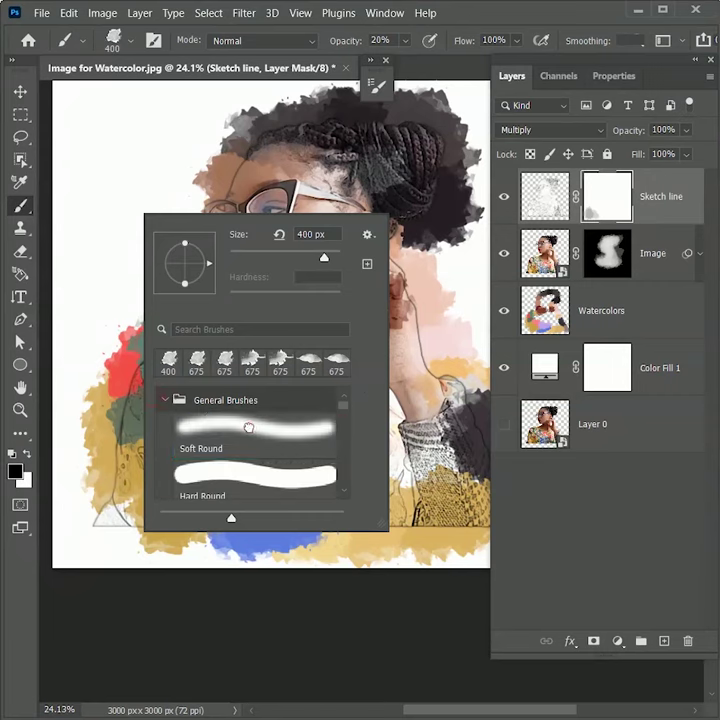
left_click(248, 427)
left_click(117, 193)
left_click(404, 41)
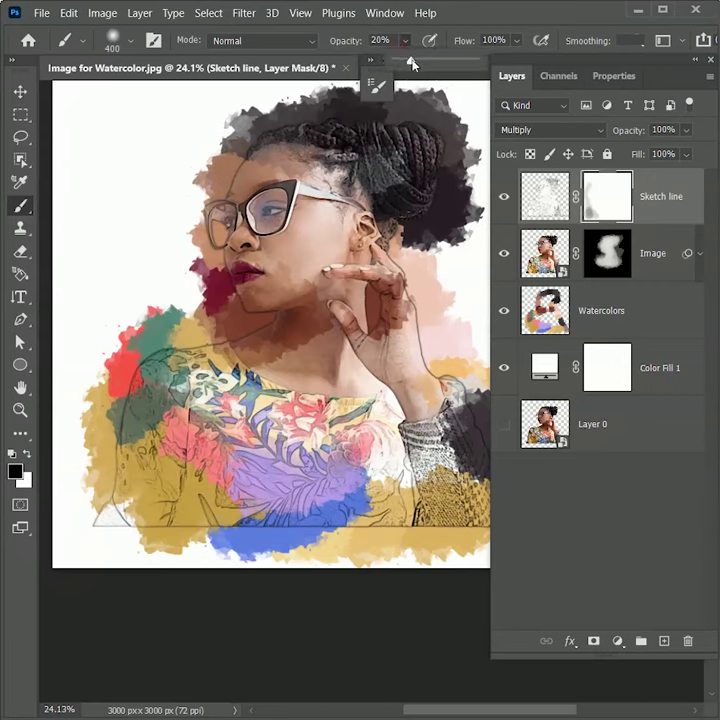
left_click_drag(411, 62, 517, 65)
Step: Paint black on the Sketch line mask, enlarging the brush to 1000 px, to hide the hard outer and bottom edges of the sketch
mouse_move(98, 477)
left_mouse_down()
mouse_move(106, 501)
mouse_move(130, 498)
left_mouse_up()
key("bracketright")
key("bracketright")
key("bracketright")
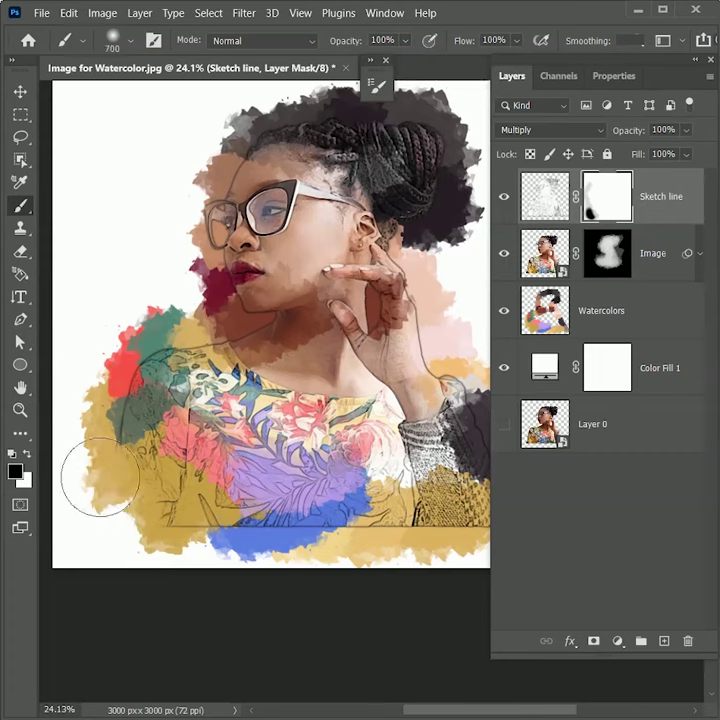
key("bracketright")
key("bracketright")
key("bracketright")
mouse_move(69, 452)
left_mouse_down()
mouse_move(185, 554)
mouse_move(340, 550)
left_mouse_up()
left_click_drag(353, 562, 183, 562)
mouse_move(262, 541)
left_mouse_down()
mouse_move(402, 471)
mouse_move(397, 560)
left_mouse_up()
mouse_move(314, 325)
left_mouse_down()
mouse_move(325, 320)
mouse_move(332, 285)
left_mouse_up()
left_click_drag(100, 330, 333, 331)
left_click_drag(195, 333, 50, 611)
mouse_move(336, 570)
left_mouse_down()
mouse_move(244, 458)
mouse_move(230, 463)
left_mouse_up()
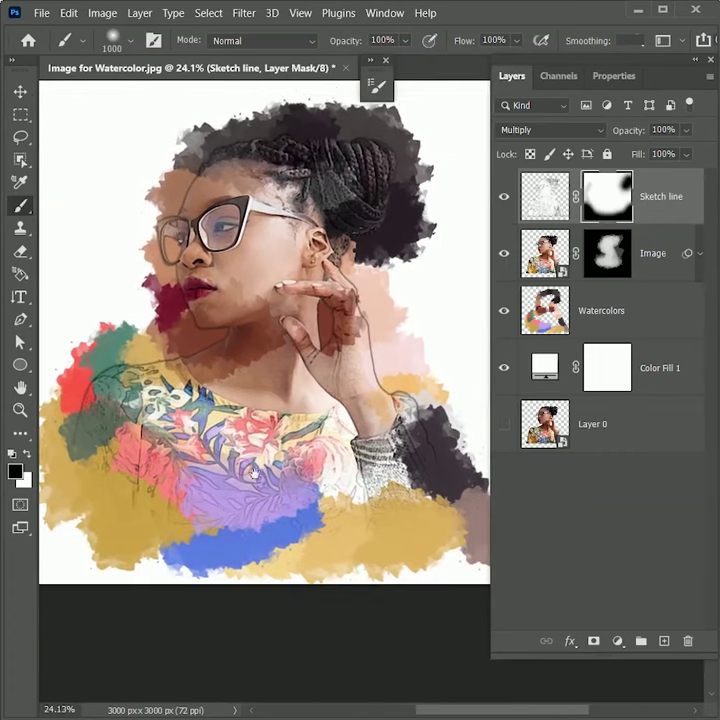
Step: Set up the Eraser on the Watercolors layer with a 675 px Dried Blood Splatters brush at 40% opacity
key("v")
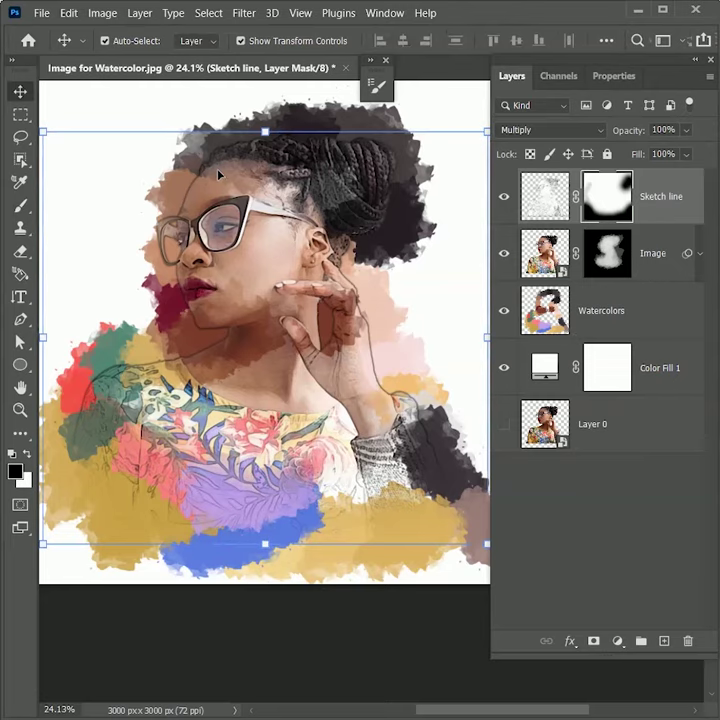
scroll(218, 174, "up", 5)
left_click_drag(230, 428, 238, 440)
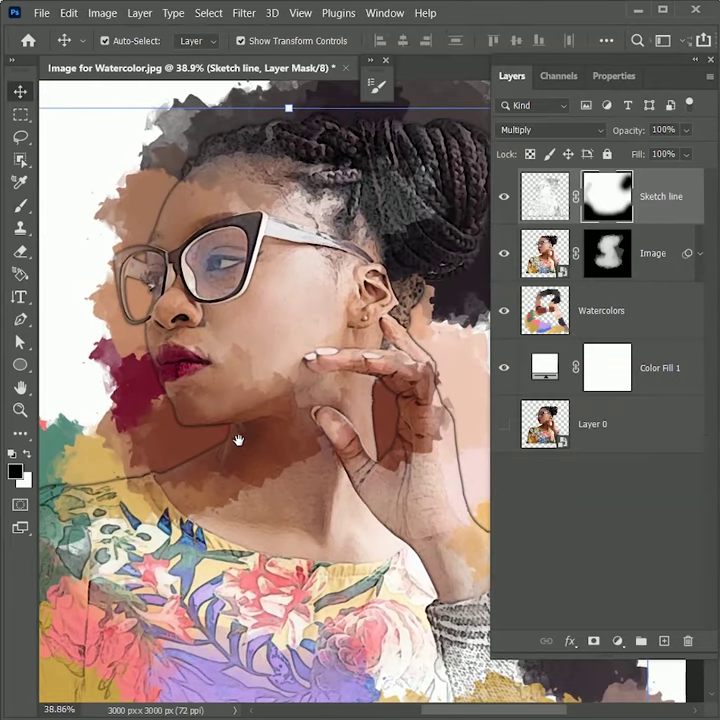
left_click(624, 315)
key("e")
scroll(120, 315, "down", 3)
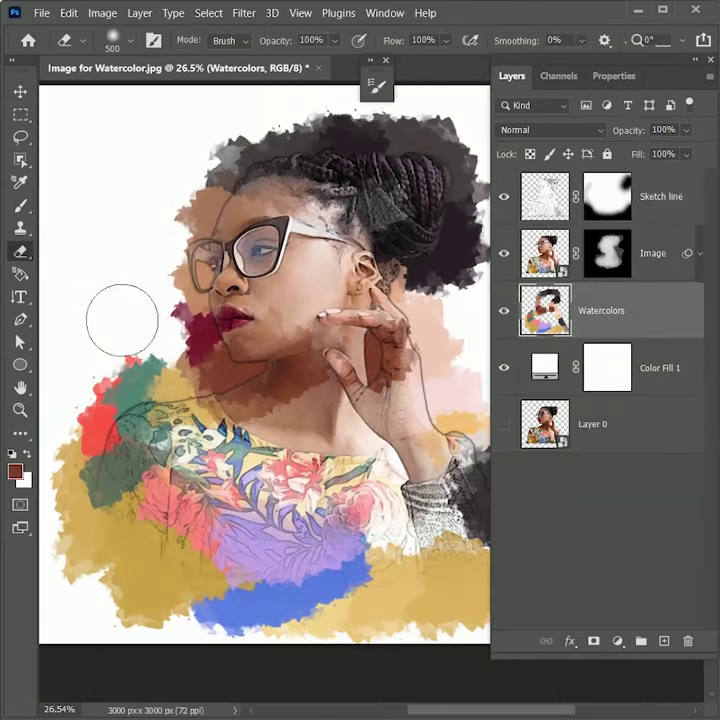
right_click(122, 303)
scroll(260, 525, "down", 2)
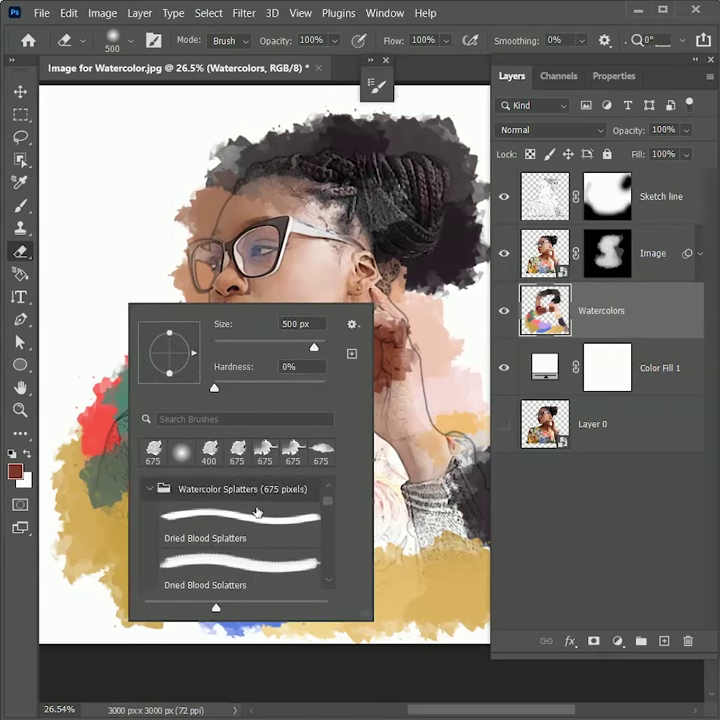
left_click(268, 553)
scroll(268, 530, "up", 1)
left_click(336, 41)
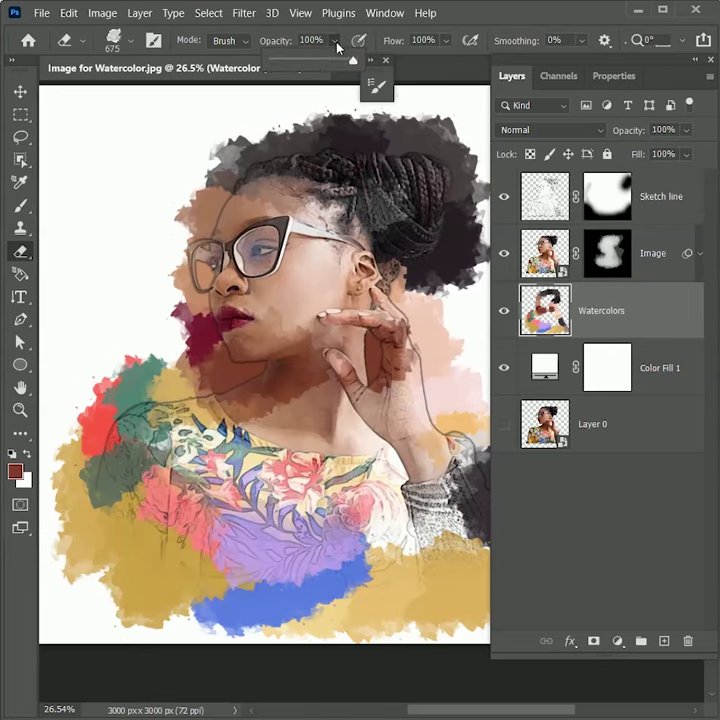
left_click(286, 32)
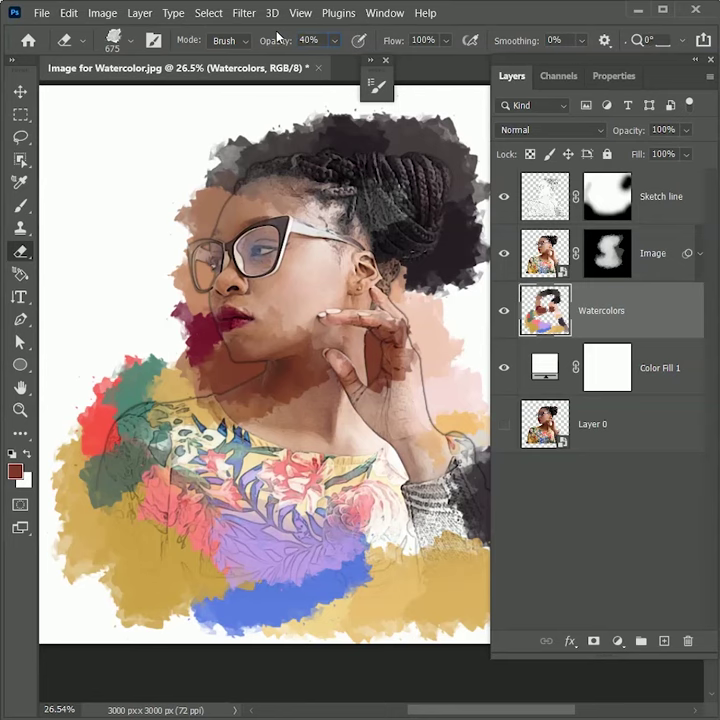
Step: Erase around the outside of the Watercolors layer at 40% opacity to fade its edges into the white background
left_click_drag(196, 134, 95, 582)
left_click_drag(466, 443, 248, 371)
mouse_move(250, 375)
left_mouse_down()
mouse_move(305, 550)
mouse_move(240, 370)
left_mouse_up()
left_click_drag(94, 625, 230, 585)
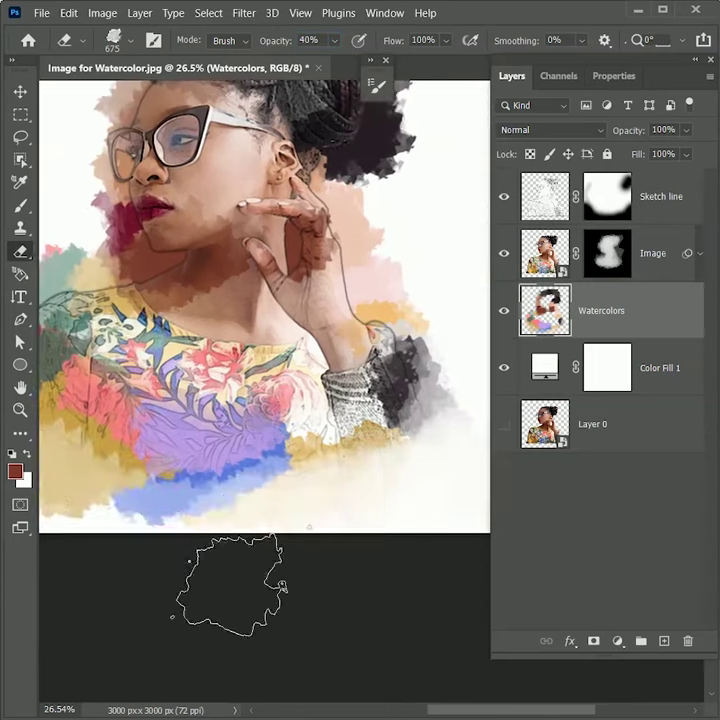
scroll(230, 585, "up", 5)
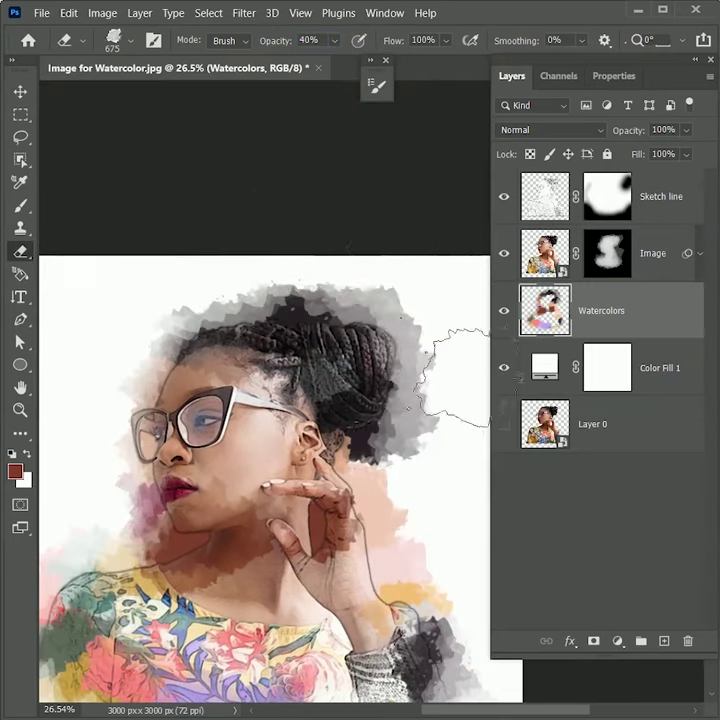
scroll(475, 378, "up", 2)
left_click_drag(250, 300, 289, 421)
left_click_drag(77, 185, 280, 150)
left_click_drag(200, 400, 406, 336)
left_click_drag(450, 600, 207, 307)
left_click_drag(253, 466, 345, 463)
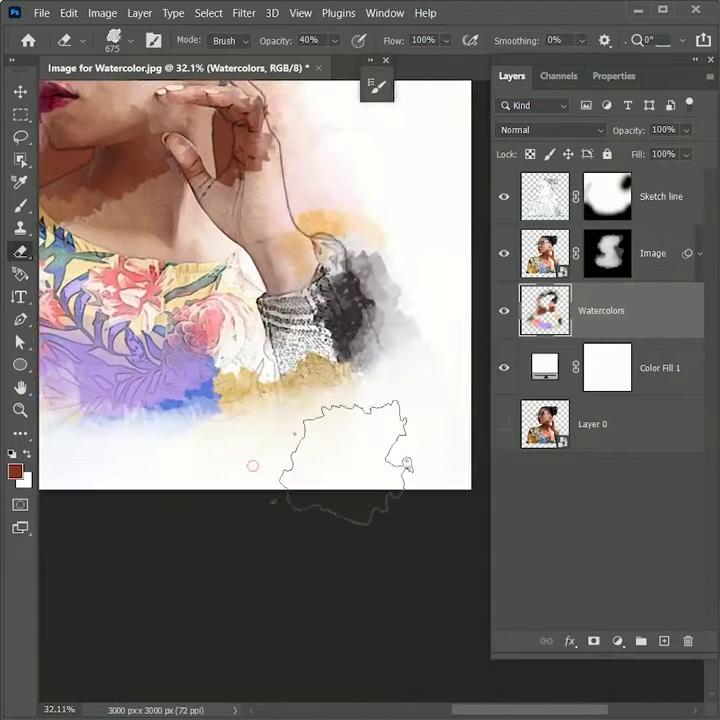
scroll(345, 463, "down", 2)
left_click_drag(132, 247, 272, 374)
Step: Reduce the eraser to 150 px and refine the faded watercolor edges around the sleeve and lower dress
key("bracketleft")
key("bracketleft")
key("bracketleft")
key("bracketleft")
key("bracketleft")
key("bracketleft")
key("bracketleft")
key("bracketleft")
left_click_drag(250, 330, 160, 380)
scroll(160, 380, "up", 1)
mouse_move(245, 165)
left_mouse_down()
mouse_move(198, 238)
mouse_move(460, 260)
left_mouse_up()
left_click_drag(460, 440, 247, 305)
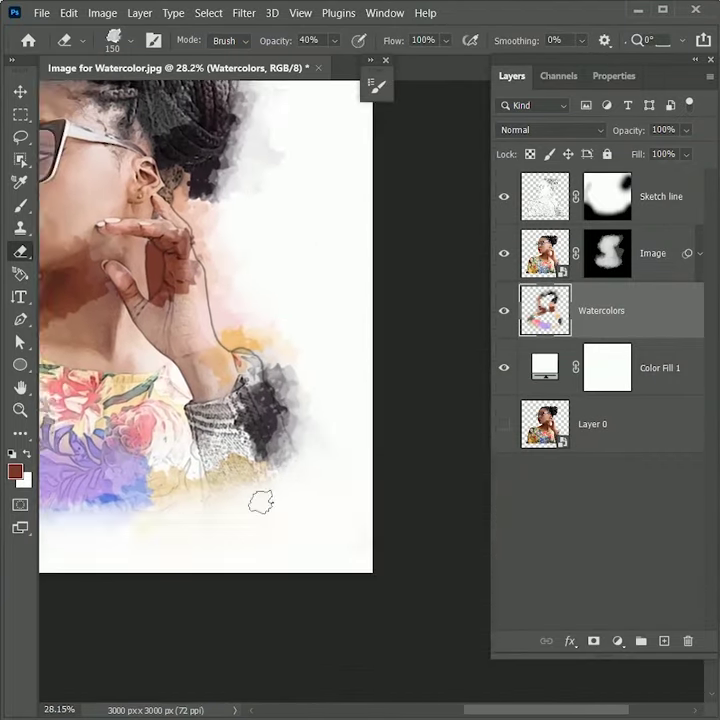
left_click_drag(261, 502, 490, 597)
scroll(167, 375, "down", 3)
scroll(137, 325, "up", 2)
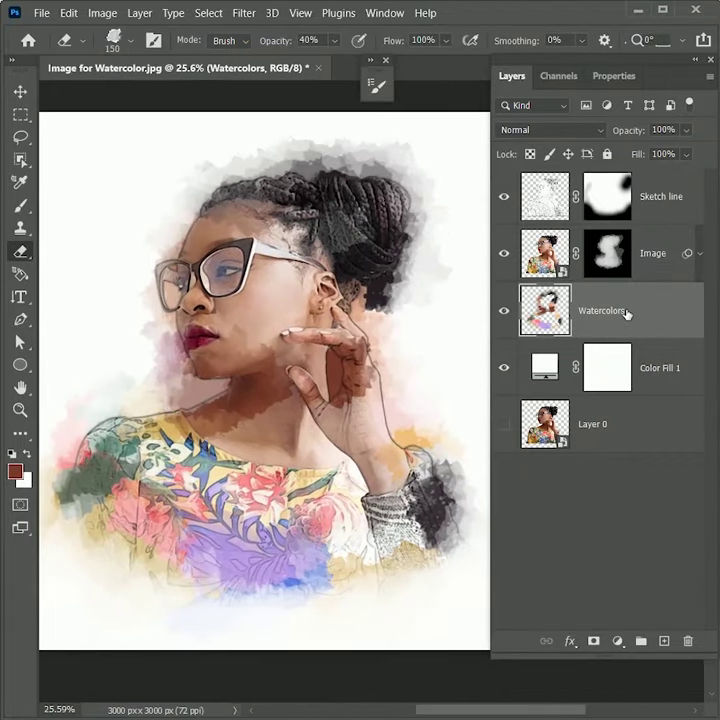
Step: Place the Background texture image above the Color Fill 1 layer and rotate it to -90 degrees
left_click(20, 91)
left_click(640, 367)
left_click_drag(565, 712, 300, 376)
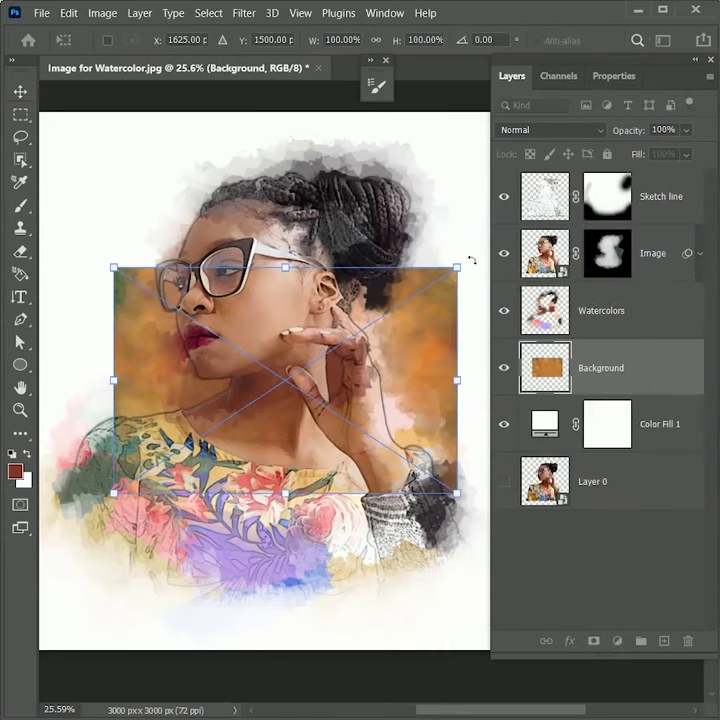
left_click_drag(471, 260, 145, 162)
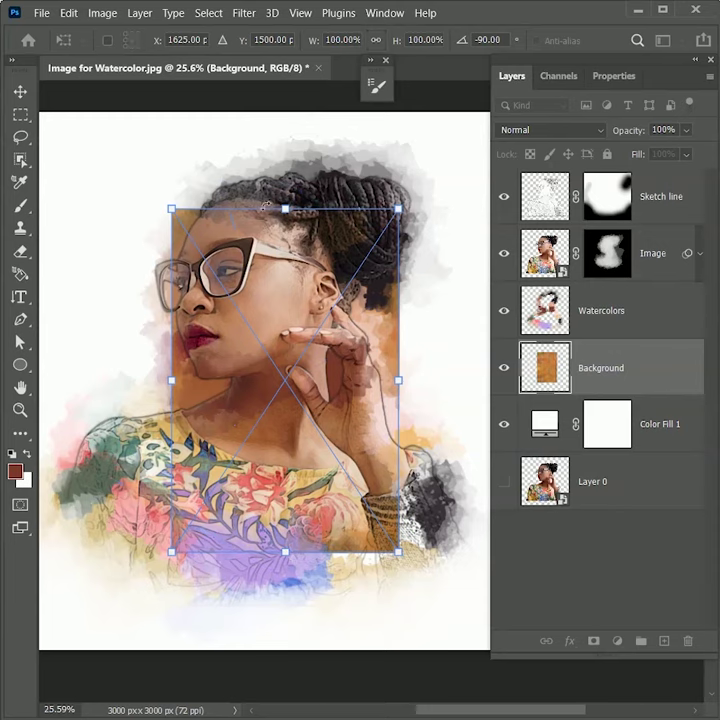
Step: Scale the Background texture to about 237.8% so it covers the whole canvas, and centre it on the document
left_click_drag(398, 209, 470, 462)
left_click_drag(353, 512, 363, 110)
left_click_drag(108, 474, 205, 381)
key("ctrl+0")
left_click_drag(150, 178, 110, 146)
left_click_drag(424, 325, 424, 341)
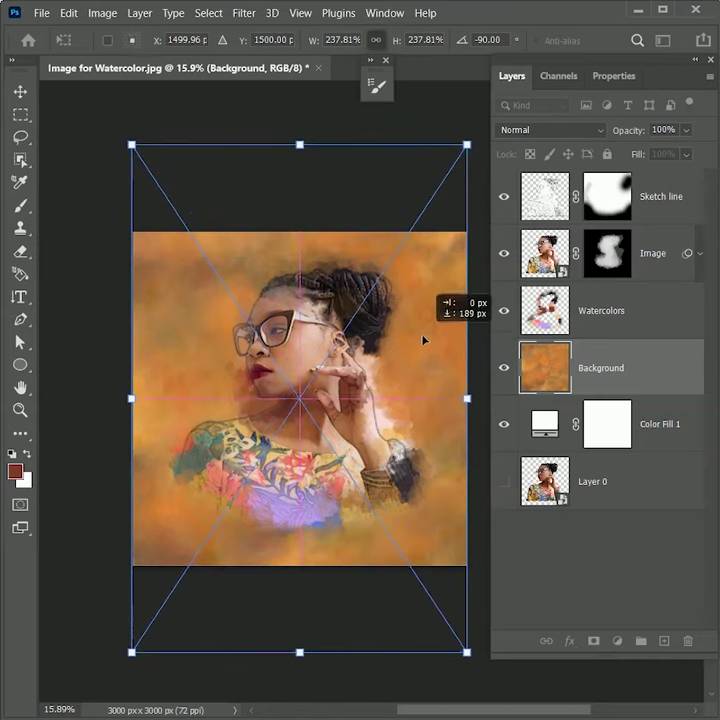
Step: Convert the Background layer to a smart object and desaturate it with a Hue/Saturation filter at saturation -100
right_click(267, 306)
left_click(292, 311)
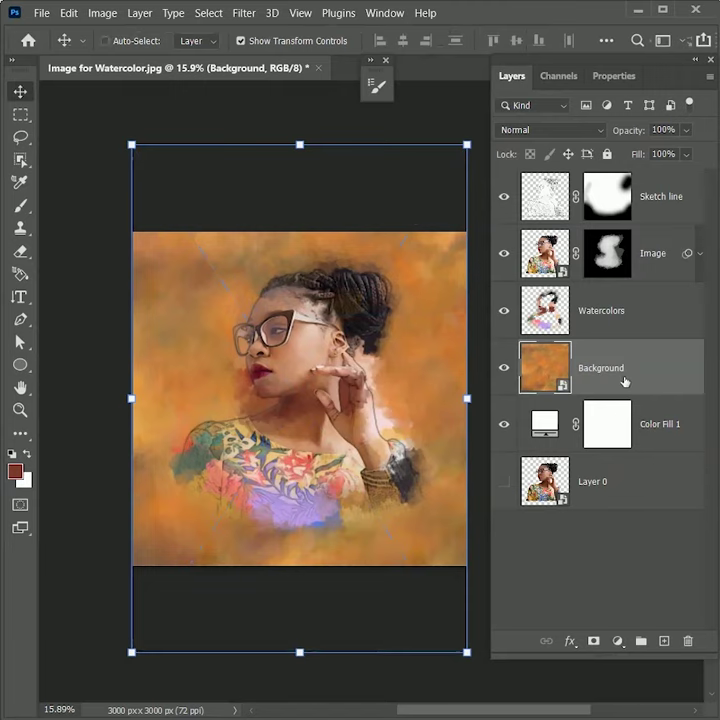
key("ctrl+u")
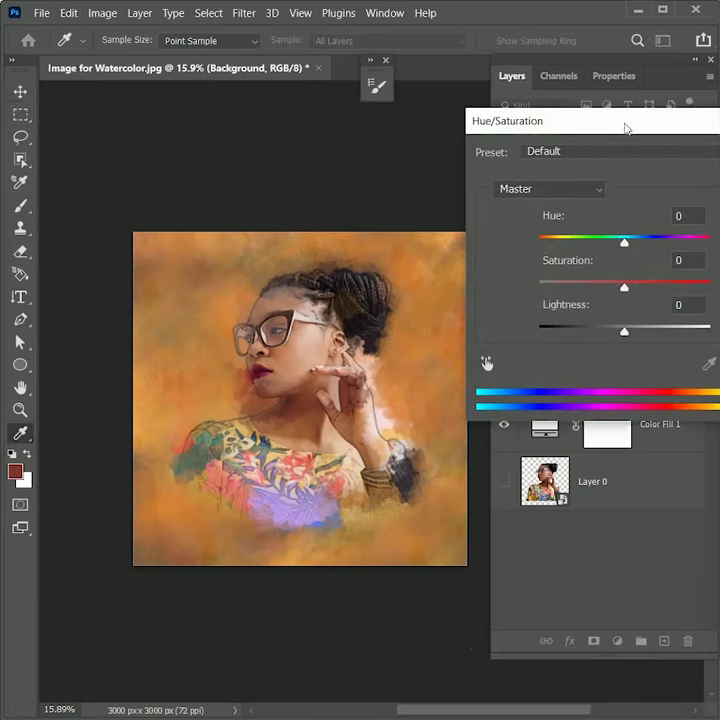
left_click_drag(626, 128, 488, 270)
left_click_drag(485, 429, 336, 436)
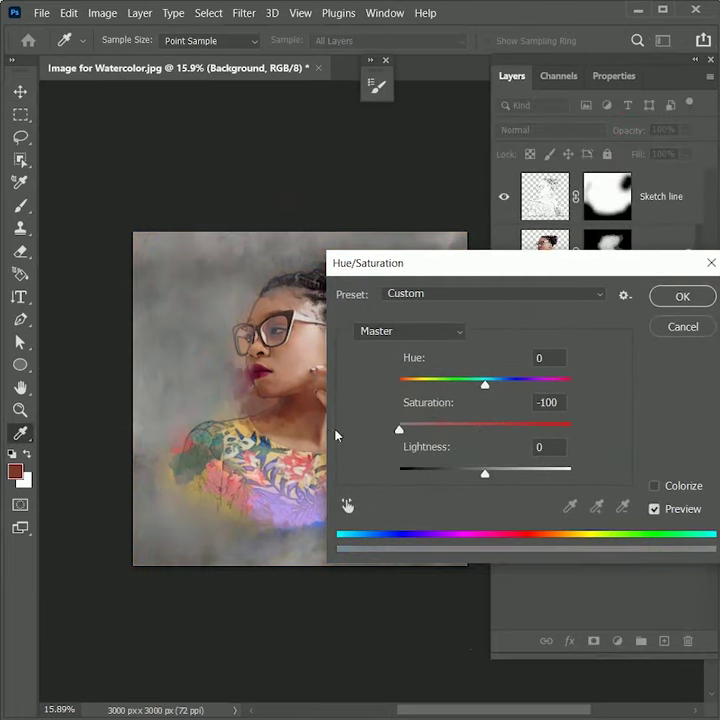
left_click(676, 299)
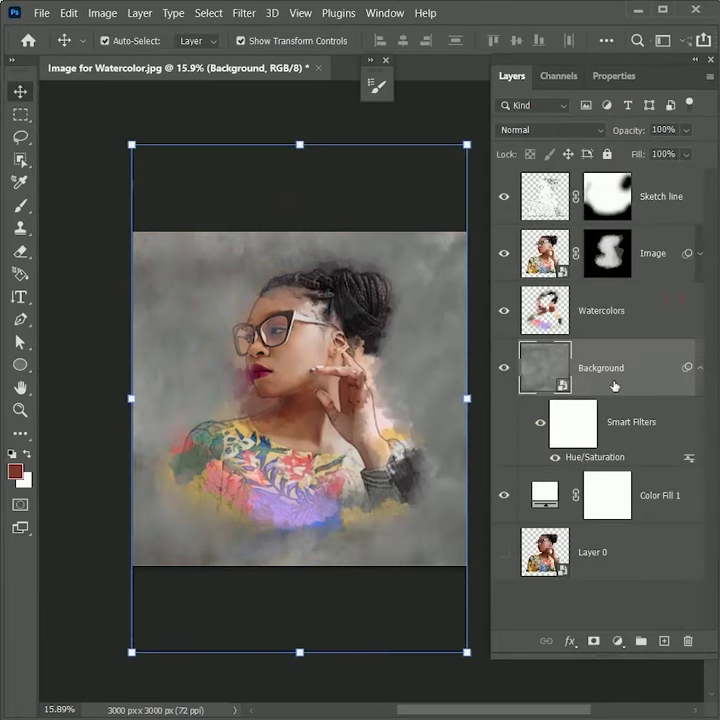
Step: Duplicate the grayscale Background layer and set the copy's blend mode to Linear Dodge (Add)
left_click(697, 370)
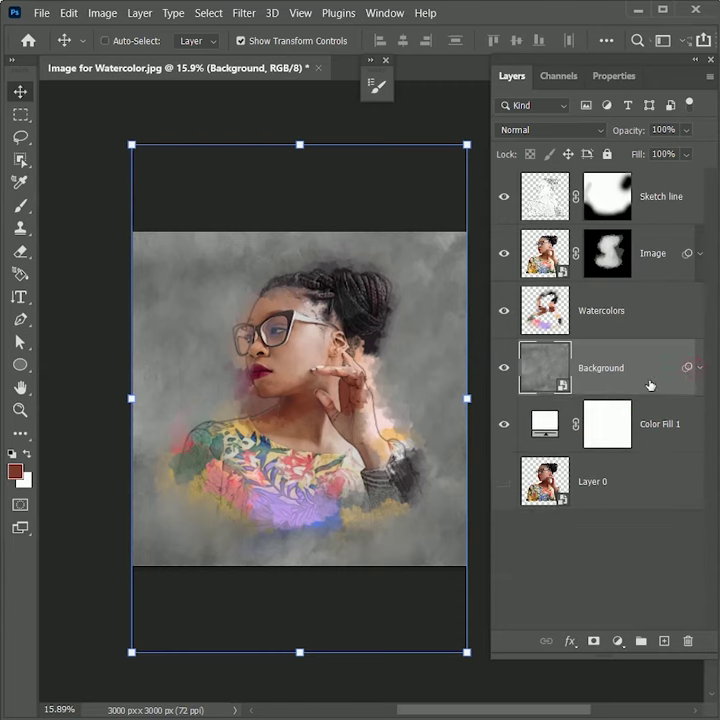
key("ctrl+j")
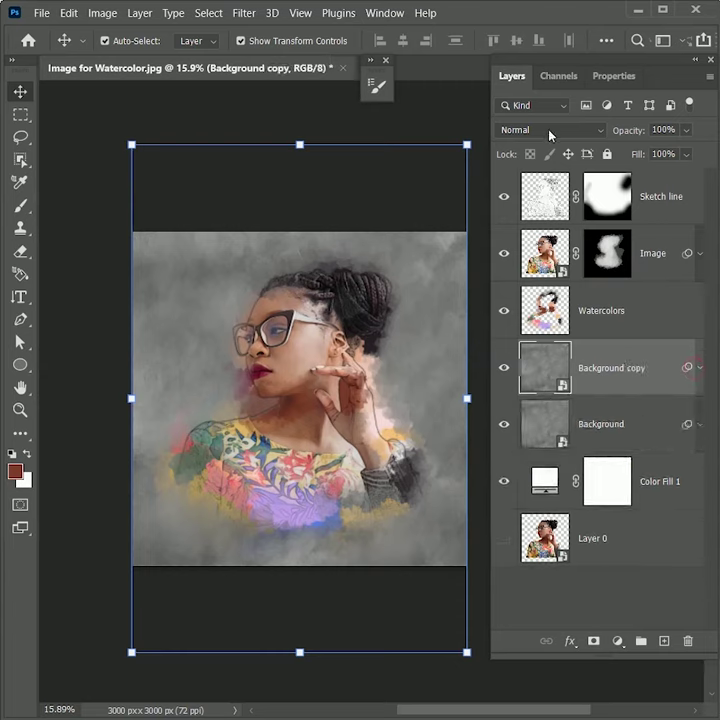
left_click(549, 131)
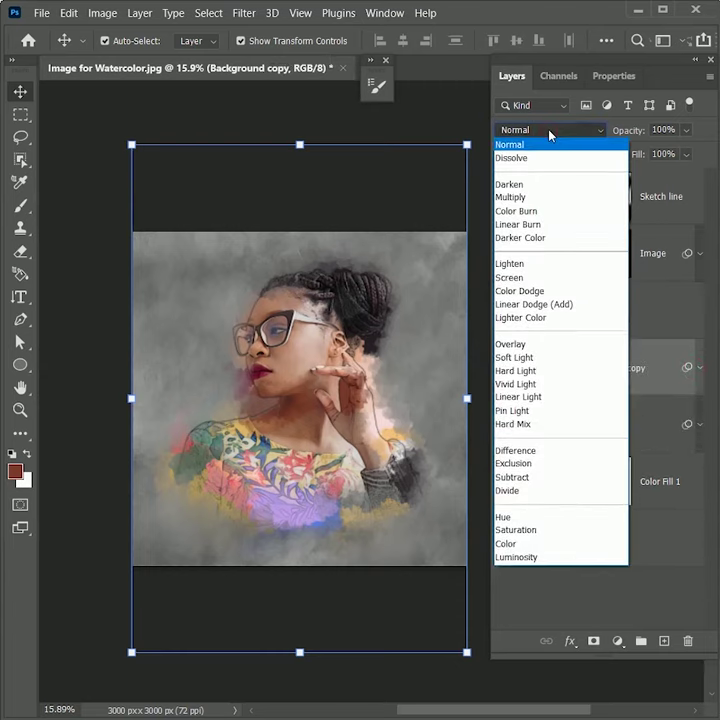
left_click(565, 308)
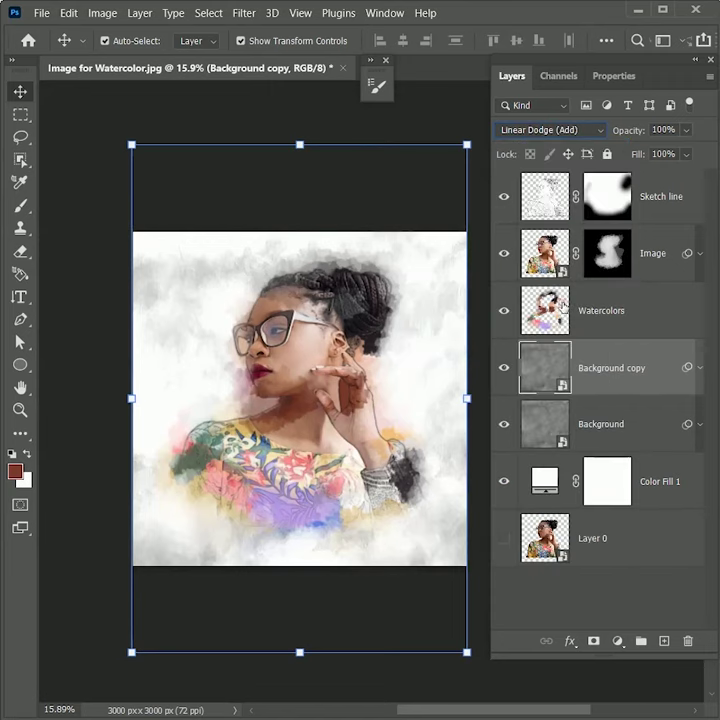
Step: Merge the Background and Background copy layers into a single layer and deselect it
left_click(645, 424, "shift")
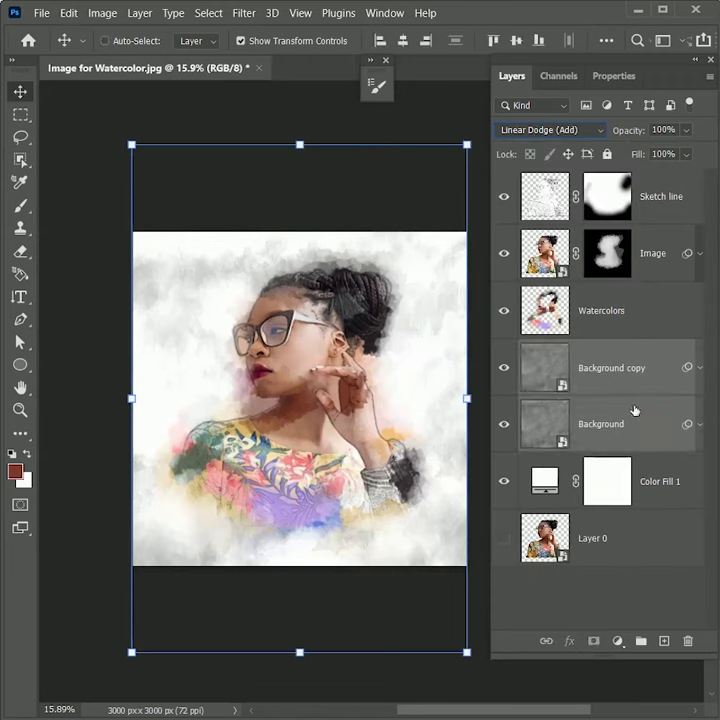
key("ctrl+e")
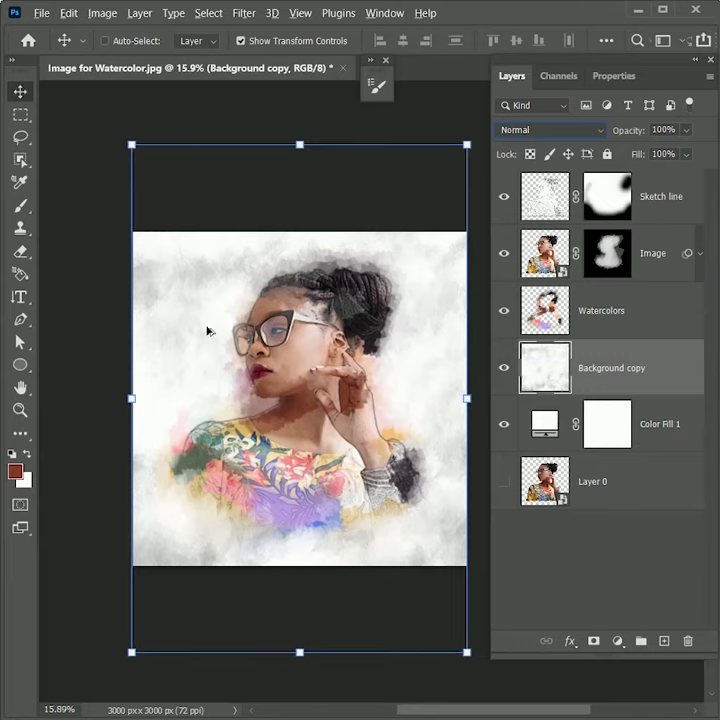
left_click(334, 210)
scroll(321, 346, "up", 6)
left_click_drag(302, 504, 310, 382)
scroll(310, 381, "down", 2)
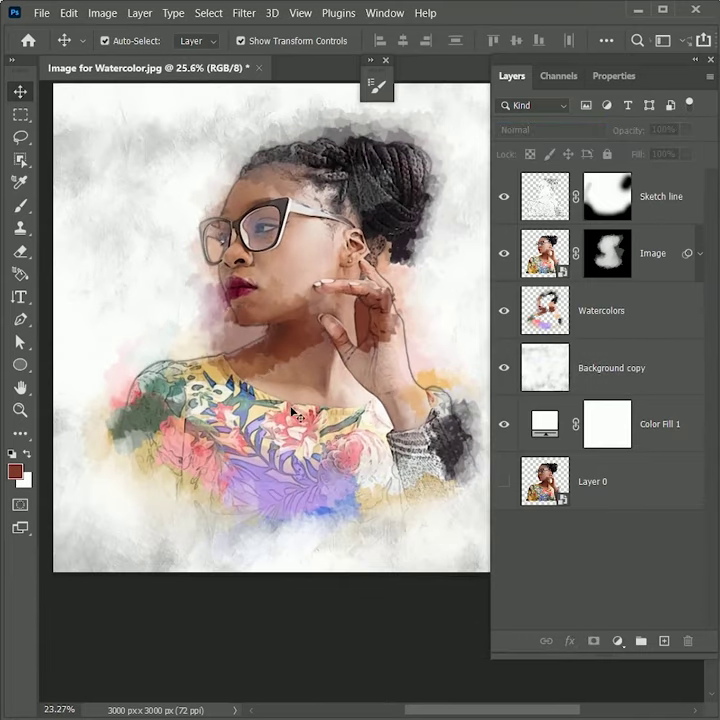
Step: Rename the merged texture layer to Background
double_click(590, 368)
left_click_drag(623, 368, 666, 377)
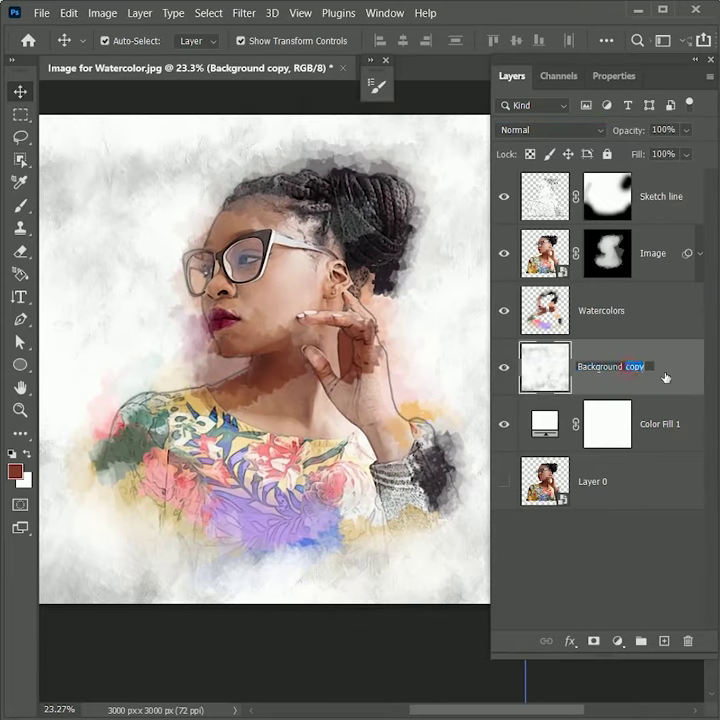
key("BackSpace")
key("Return")
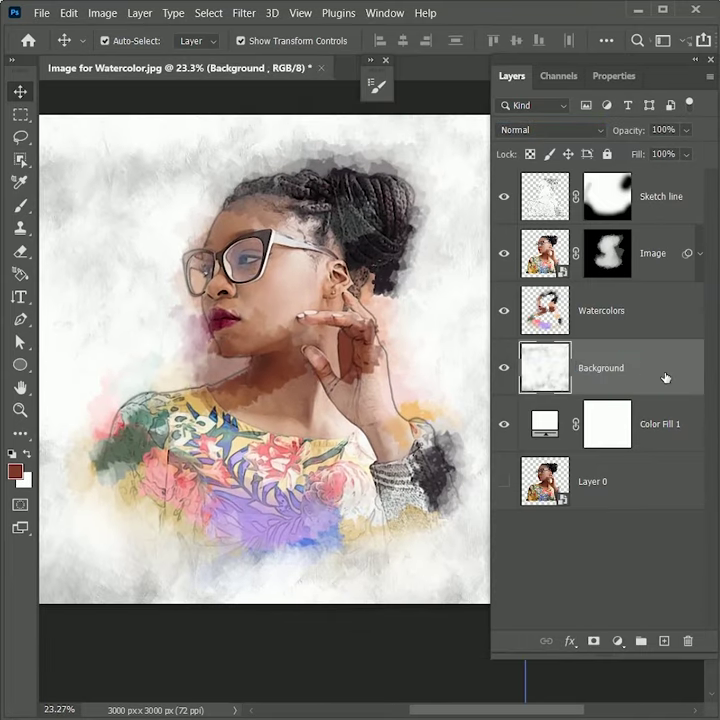
Step: Add a Vibrance adjustment layer above Sketch line with vibrance +67 and saturation +6
left_click(672, 194)
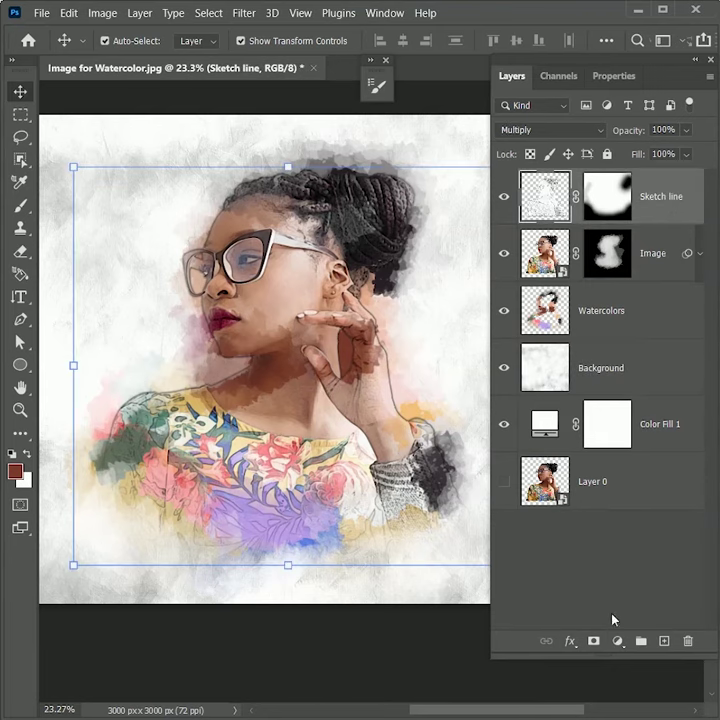
left_click(619, 641)
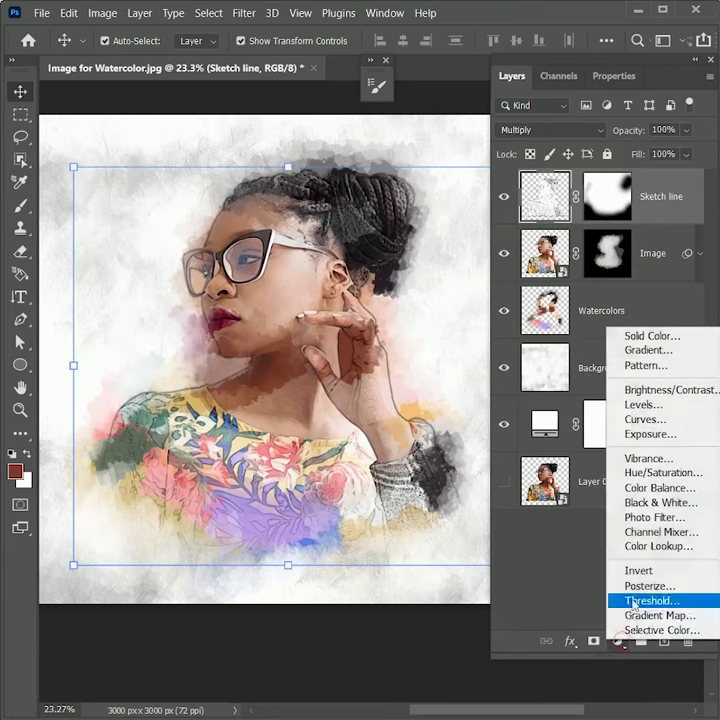
left_click(657, 458)
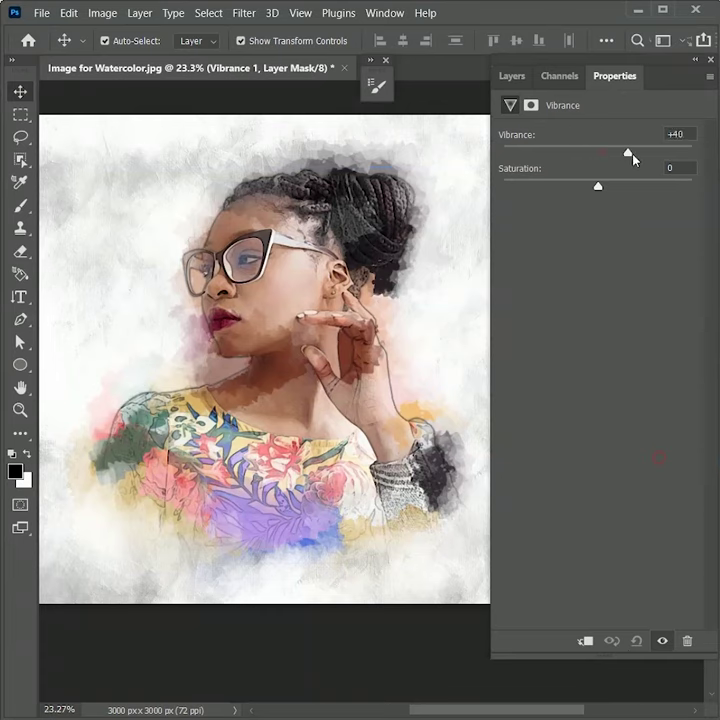
left_click_drag(617, 166, 660, 165)
left_click_drag(598, 186, 614, 186)
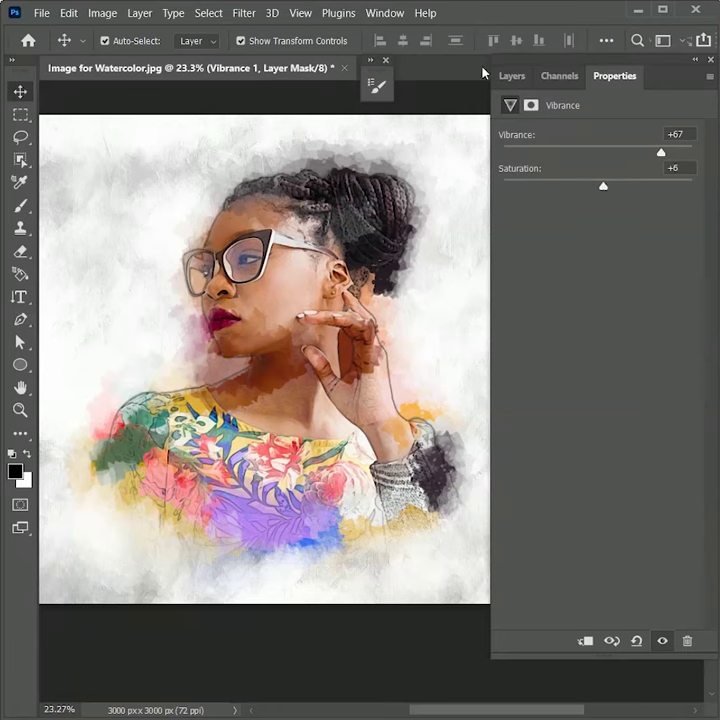
left_click(511, 76)
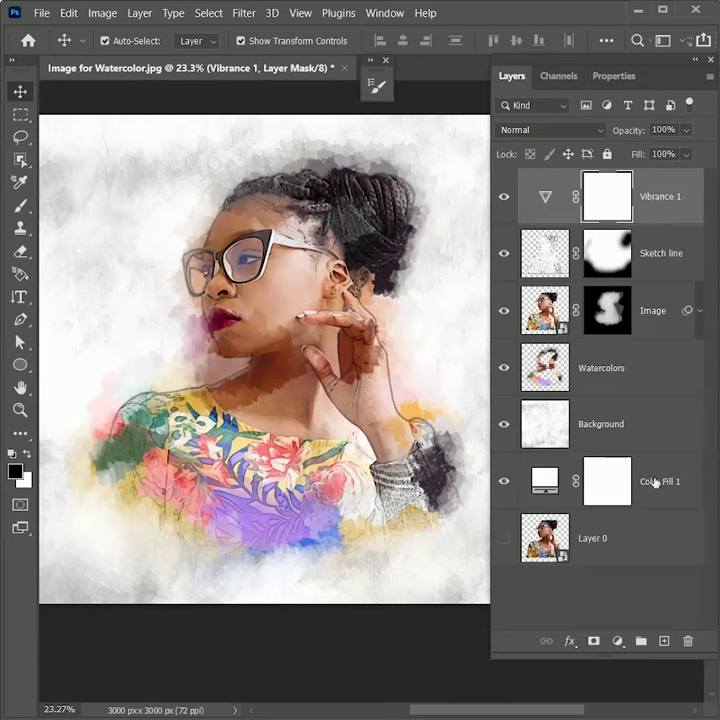
Step: Group the layers from Vibrance 1 down to Watercolors and set the group's blend mode to Multiply
left_click(628, 380)
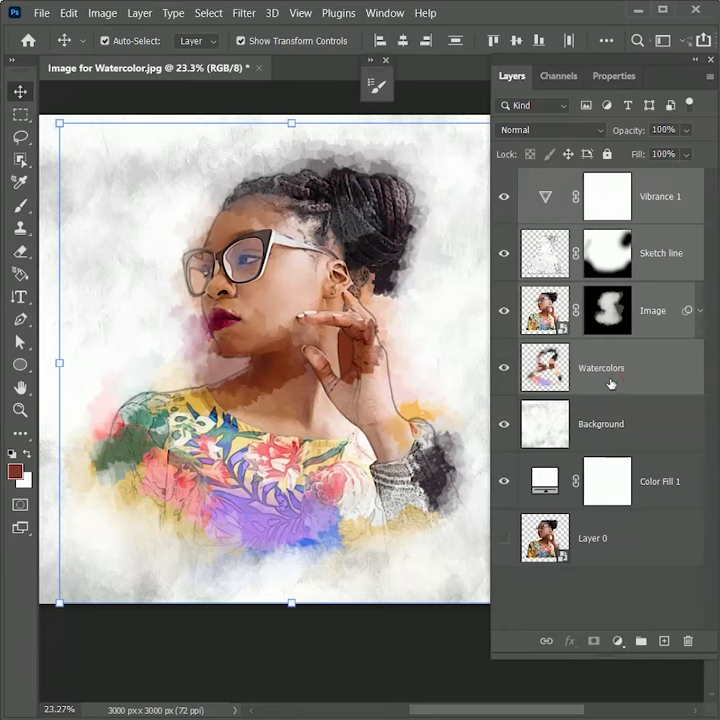
key("ctrl+g")
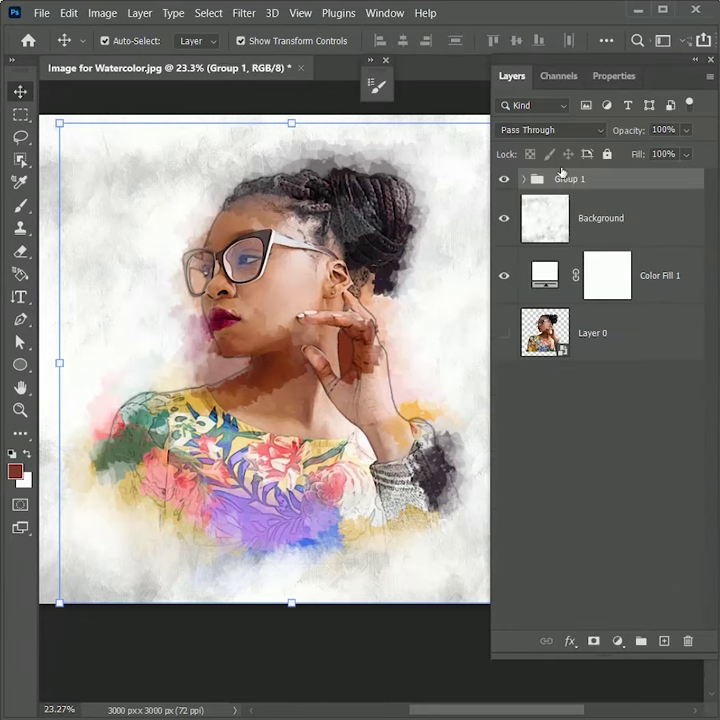
left_click(565, 132)
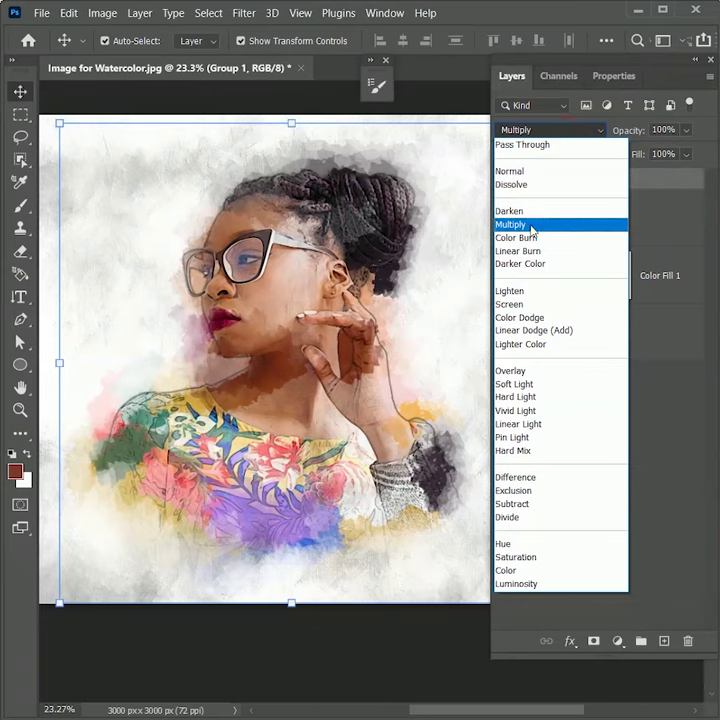
left_click(531, 228)
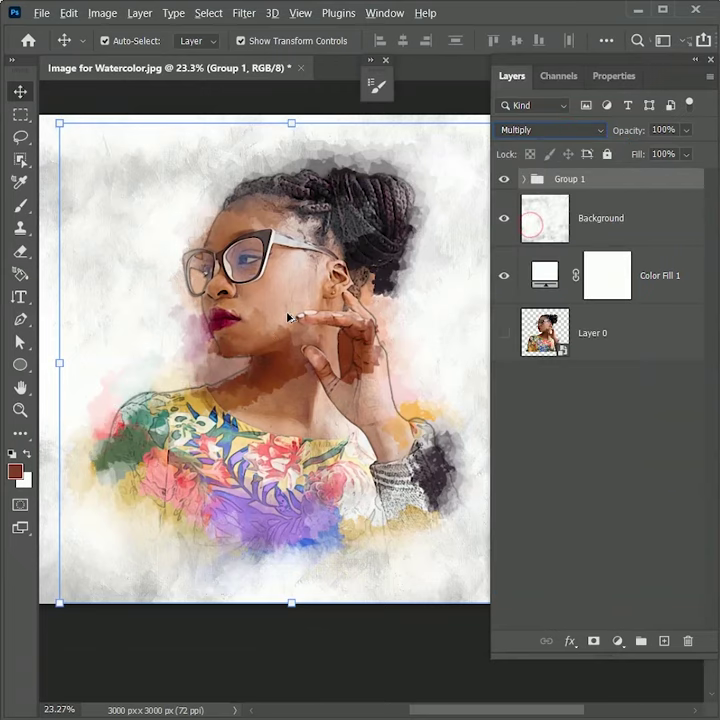
Step: Add a Curves adjustment above Vibrance 1 in Group 1, with a midtone point at input 123, output 145 and extra shadow and highlight points
scroll(294, 317, "up", 2)
left_click(523, 180)
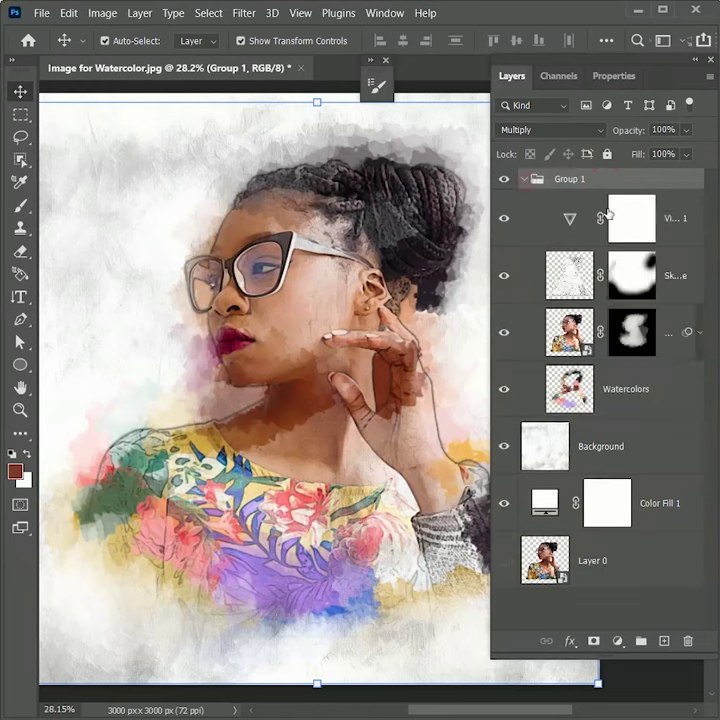
left_click(680, 221)
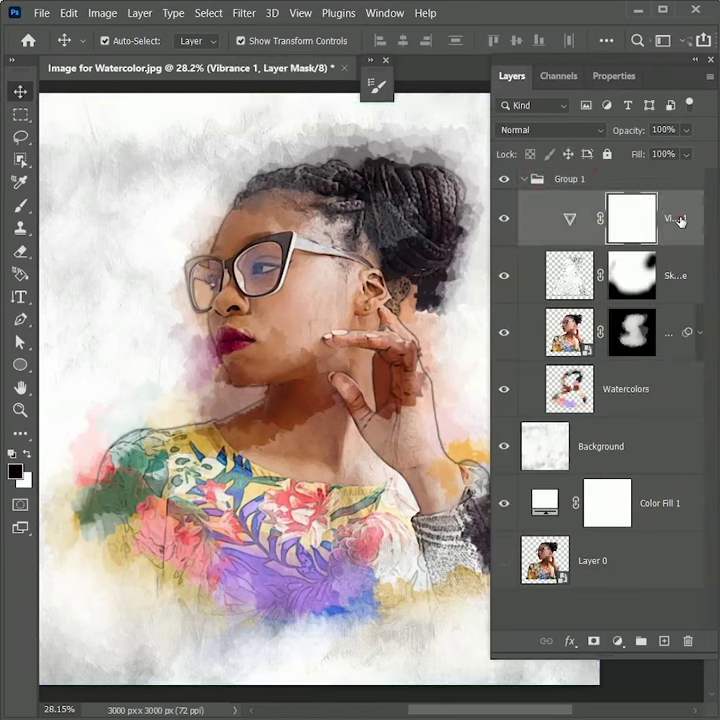
left_click(617, 641)
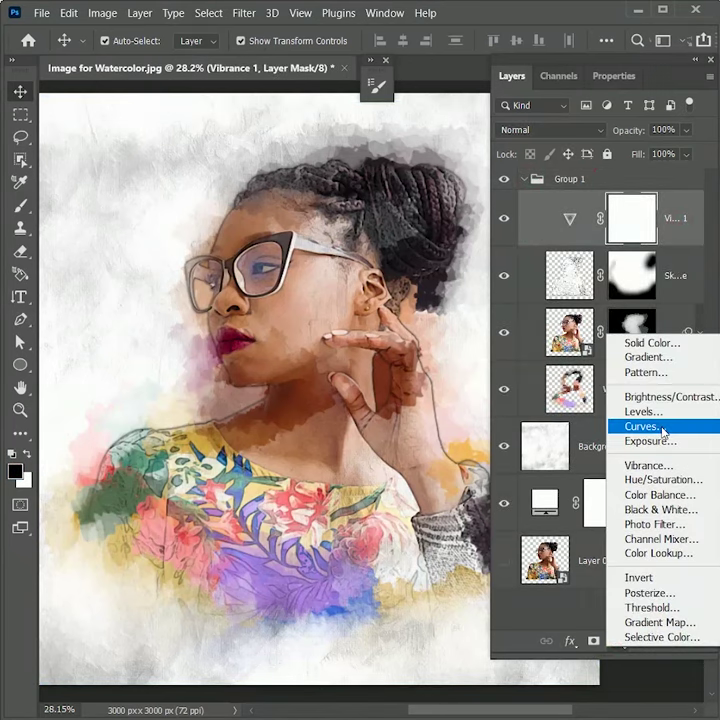
left_click(660, 427)
left_click_drag(612, 253, 612, 235)
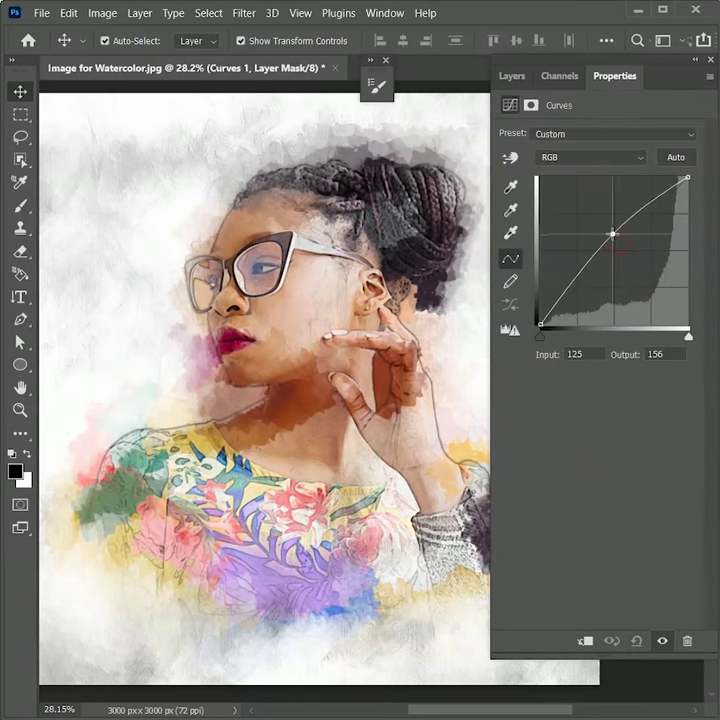
left_click_drag(571, 297, 574, 291)
mouse_move(612, 234)
left_mouse_down()
mouse_move(617, 244)
mouse_move(611, 240)
left_mouse_up()
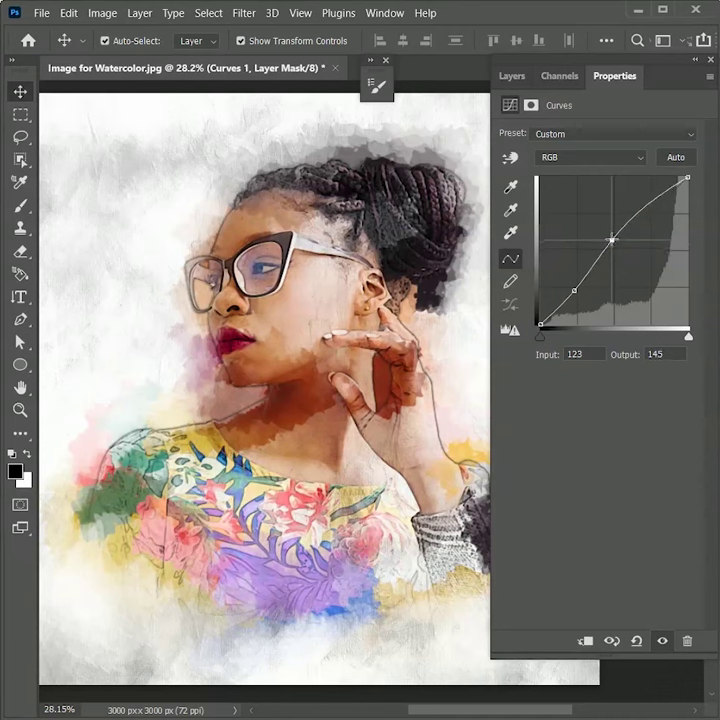
left_click_drag(644, 198, 645, 208)
left_click(519, 78)
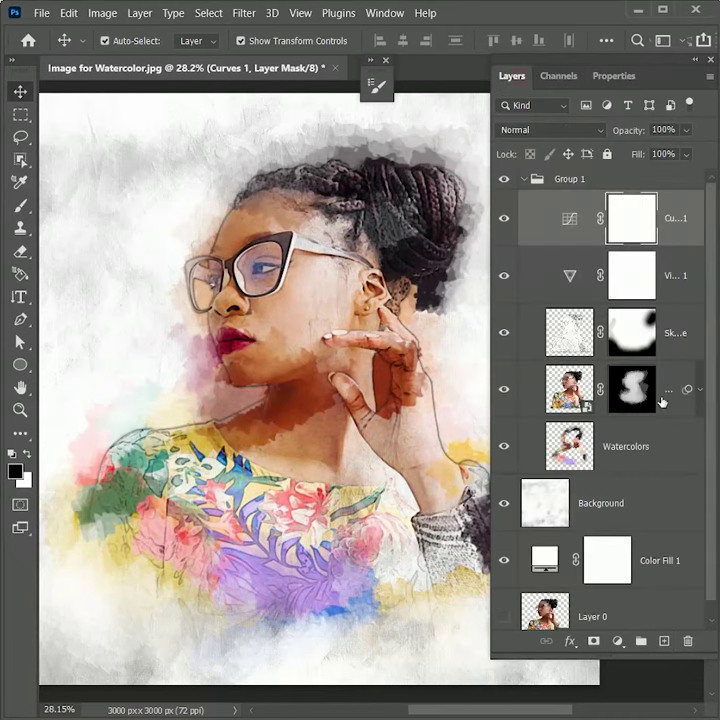
Step: Set up the 675 px splatter brush at 20% opacity on the Watercolors layer, with Shape Dynamics on and Angle Jitter at maximum
left_click(659, 455)
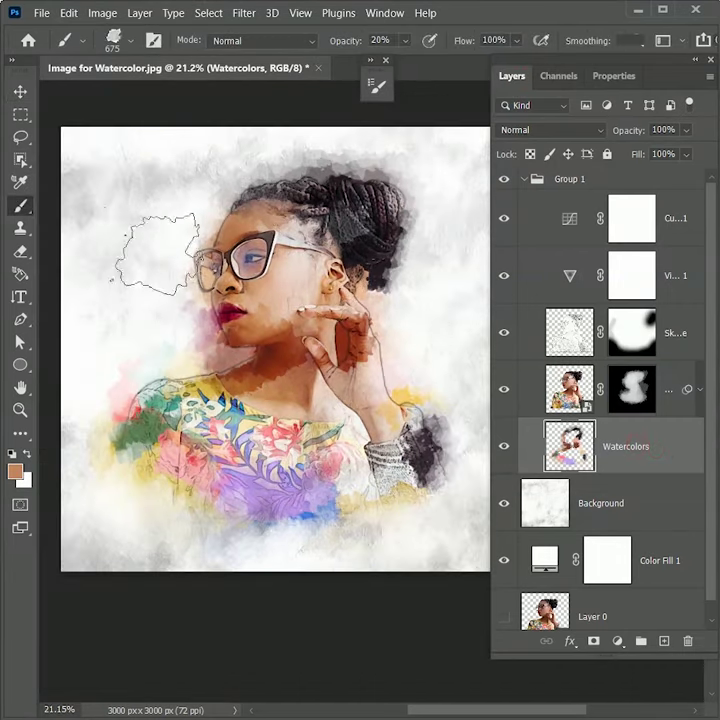
left_click(376, 87)
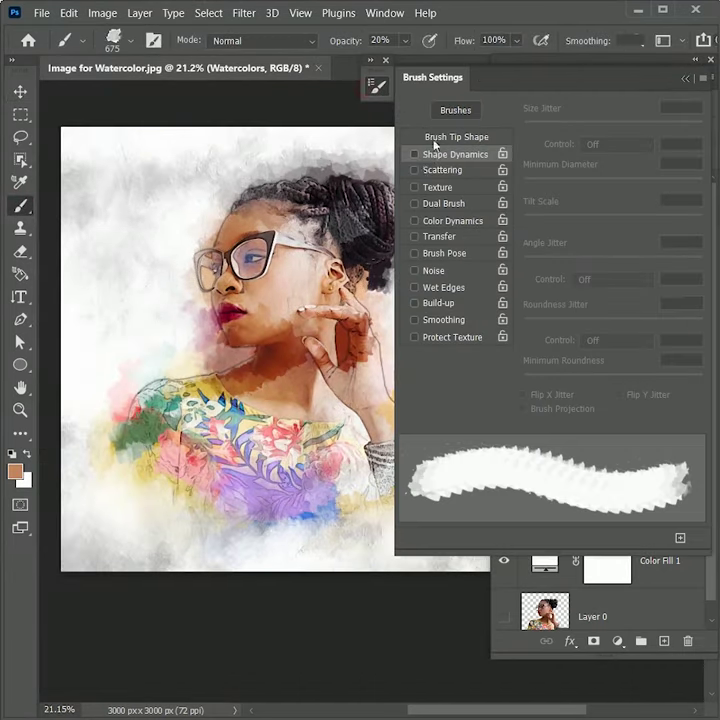
left_click(414, 155)
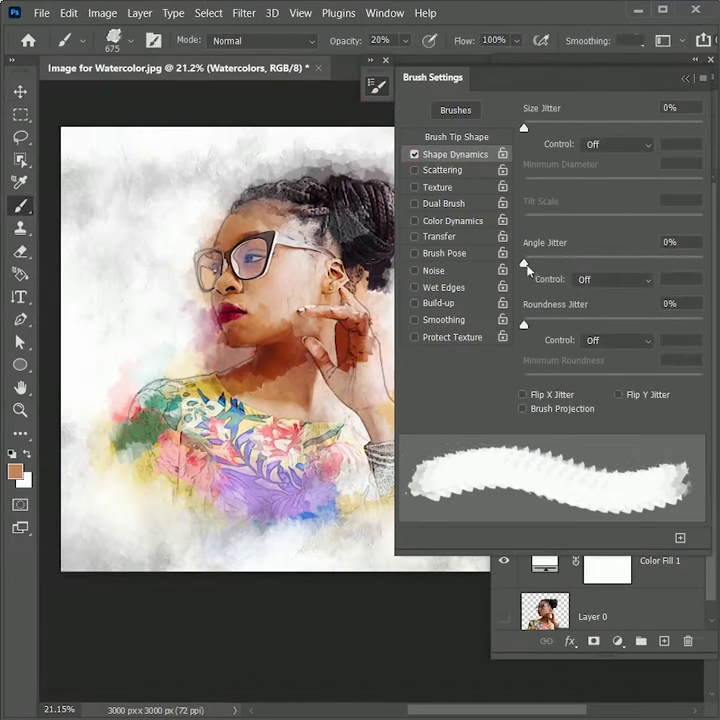
left_click_drag(523, 264, 702, 264)
left_click(375, 89)
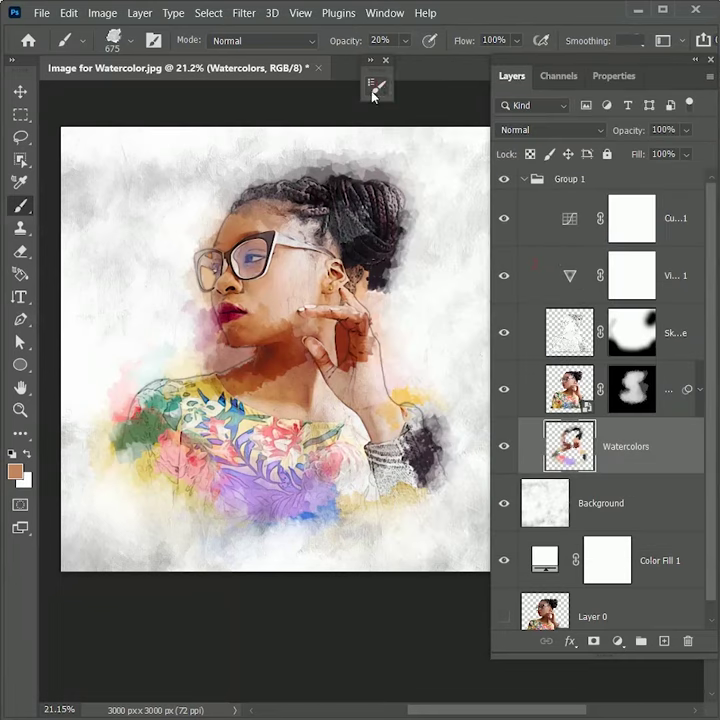
Step: Stamp sampled green beside the shoulder, and sampled yellow and lavender around the lower dress on the Watercolors layer
left_click(134, 428, "alt")
left_click(108, 353)
left_click(113, 389)
left_click(144, 497, "alt")
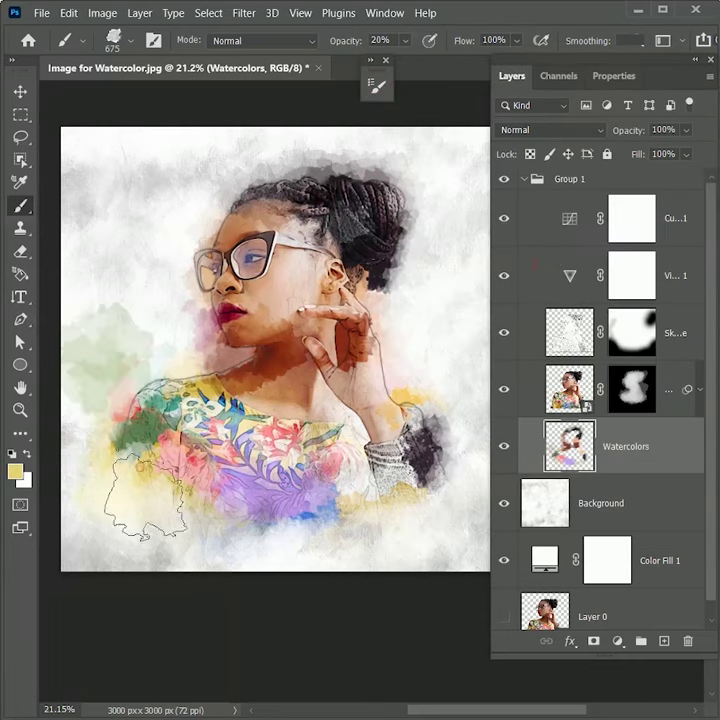
left_click(432, 496)
left_click(254, 496, "alt")
left_click_drag(408, 490, 369, 506)
Step: Stamp sampled dark purple behind the hair bun and sampled skin tones beside the raised wrist and in front of the forehead
left_click(344, 262, "alt")
left_click(362, 236)
left_click(384, 218)
left_click(318, 324, "alt")
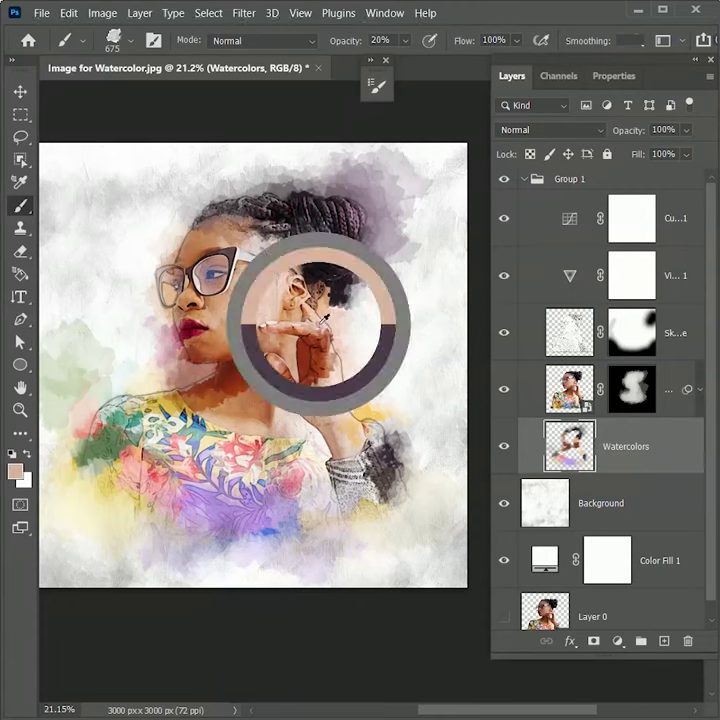
left_click(356, 385)
left_click(188, 234, "alt")
left_click(163, 240)
Step: Stamp sampled yellow above the shoulder, sampled hair tones above the head, and a sampled light tone to the side of the wrist
left_click(163, 405, "alt")
left_click(138, 395)
left_click(215, 225, "alt")
left_click(225, 192)
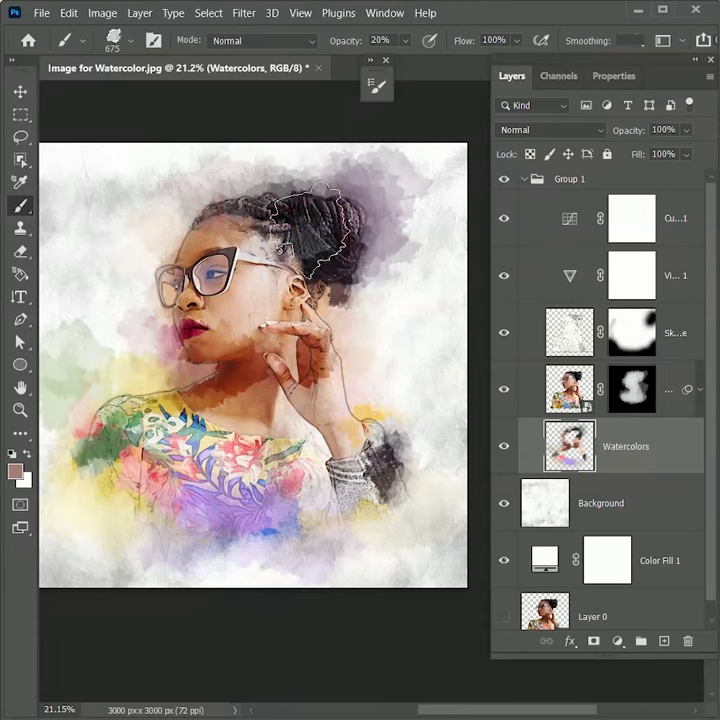
left_click(318, 232, "alt")
left_click(295, 180)
left_click(366, 398, "alt")
left_click(368, 392, "alt")
left_click_drag(420, 372, 450, 374)
Step: Switch to the Move tool, hide the layer panels and review the finished watercolor painting
key("v")
left_click(570, 179)
left_click(697, 59)
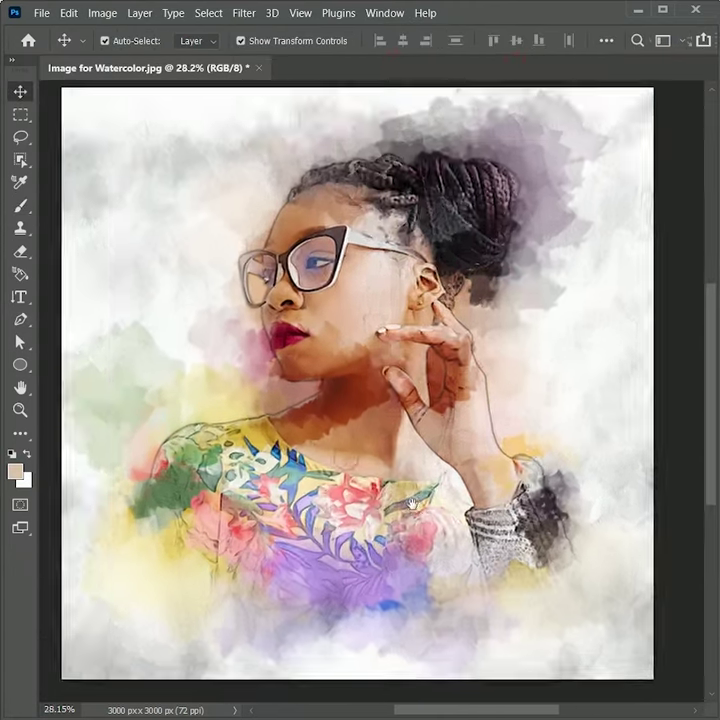
left_click(384, 13)
left_click(434, 381)
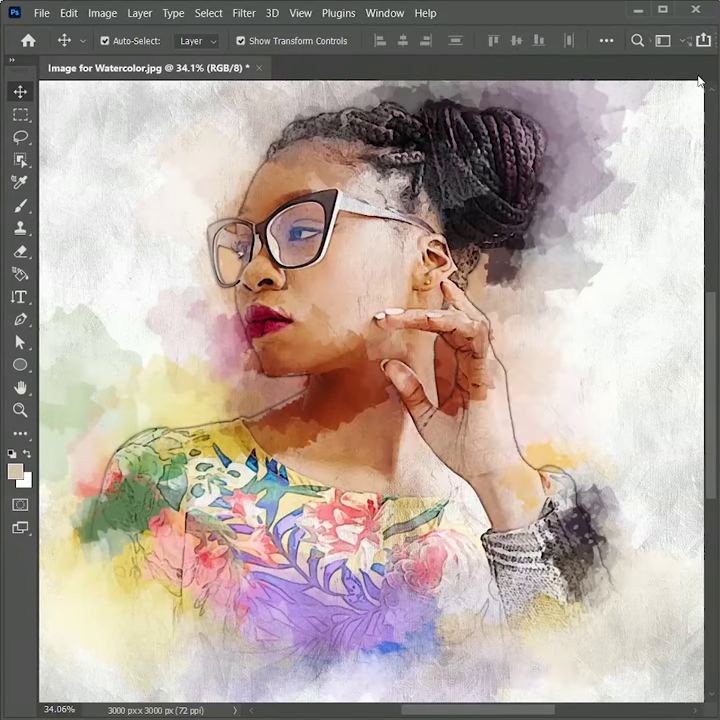